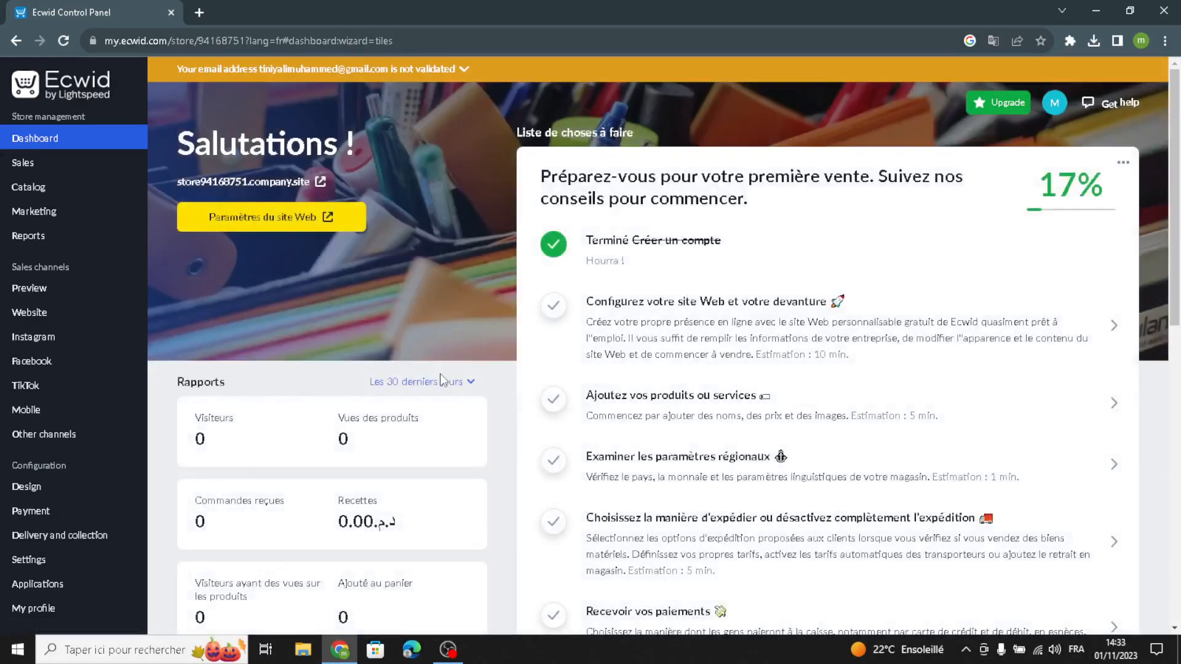
Open the website editor from the store setup checklist and apply the Furrty pet template from the site templates
{"action": "left_click", "coordinate": [649, 314]}
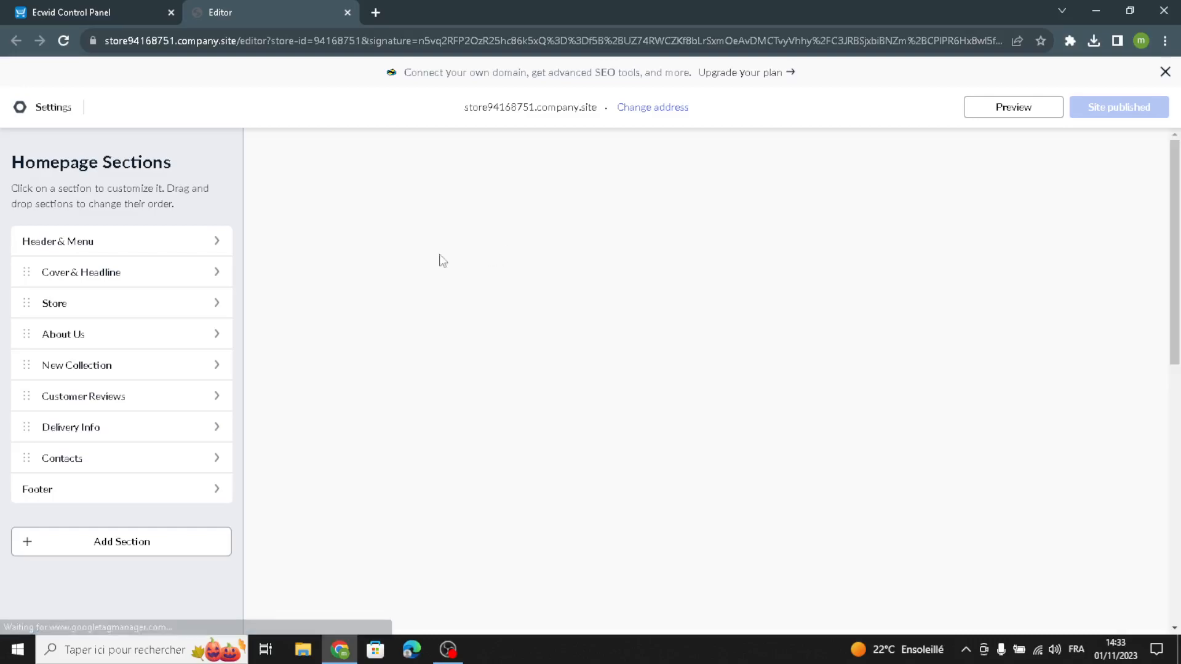
{"action": "left_click", "coordinate": [64, 109]}
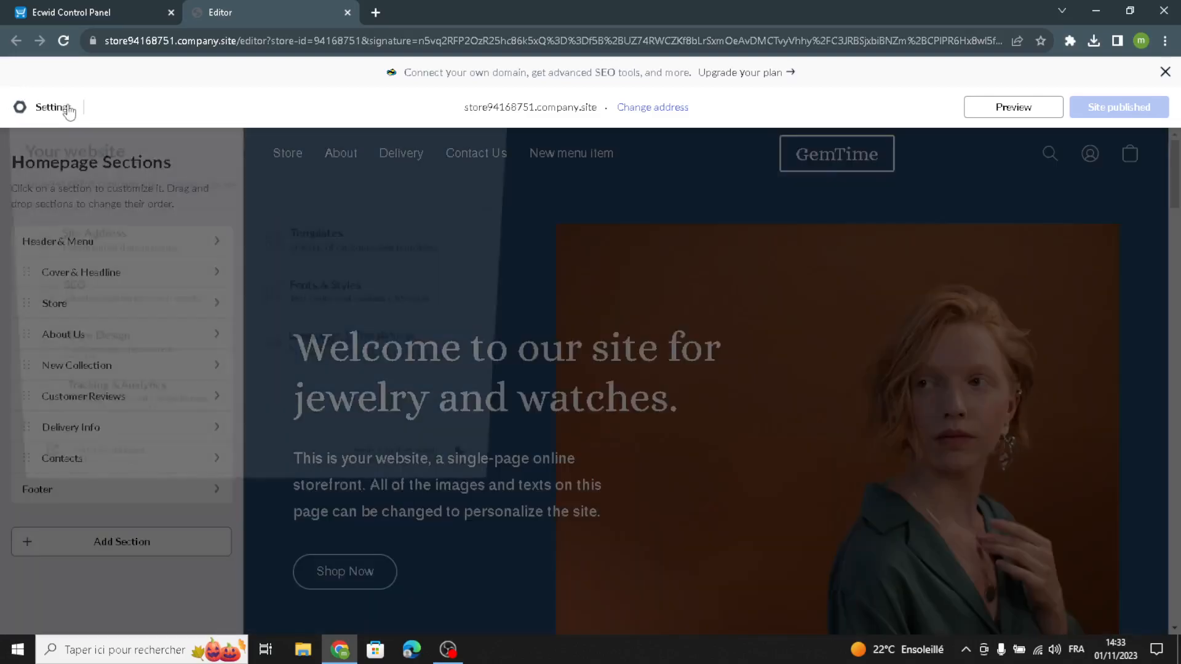
{"action": "left_click", "coordinate": [424, 261]}
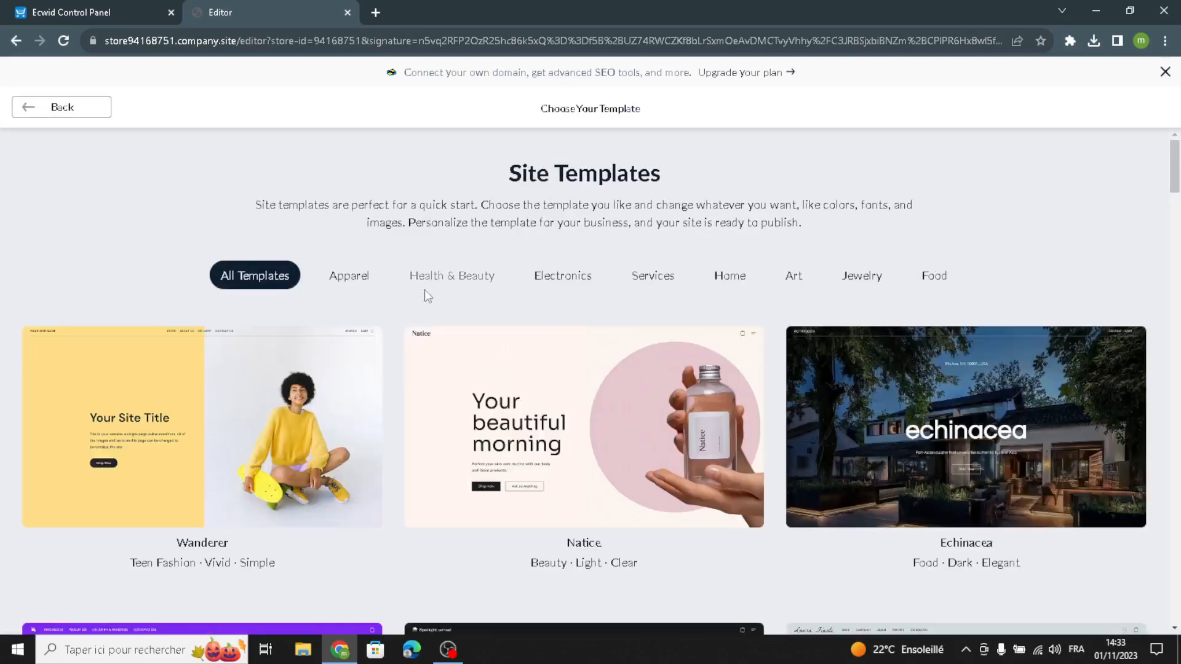
{"action": "scroll", "coordinate": [433, 320], "scroll_direction": "down", "scroll_amount": 3}
{"action": "scroll", "coordinate": [447, 347], "scroll_direction": "down", "scroll_amount": 10}
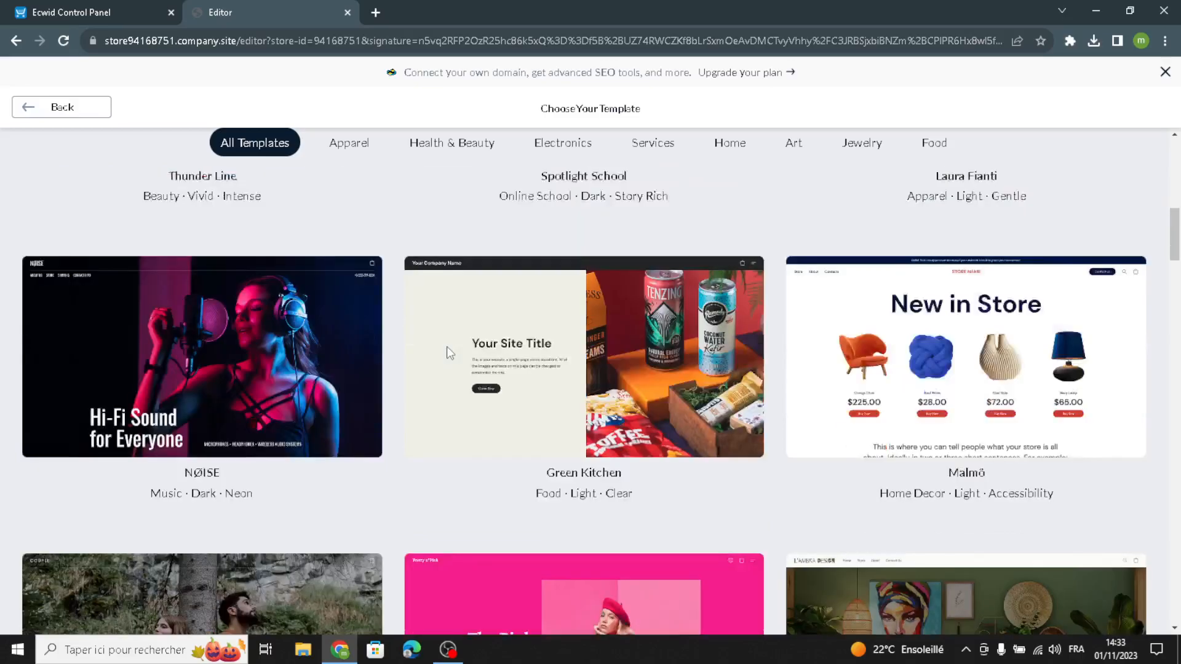
{"action": "scroll", "coordinate": [446, 348], "scroll_direction": "down", "scroll_amount": 13}
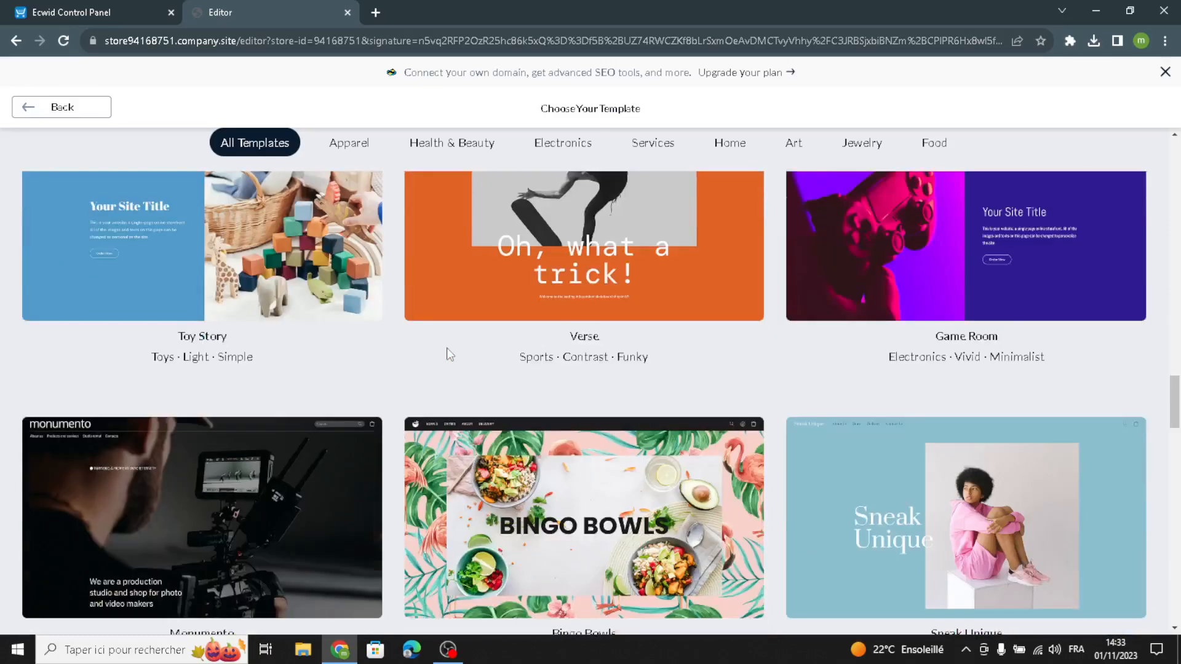
{"action": "scroll", "coordinate": [447, 348], "scroll_direction": "down", "scroll_amount": 6}
{"action": "mouse_move", "coordinate": [572, 271]}
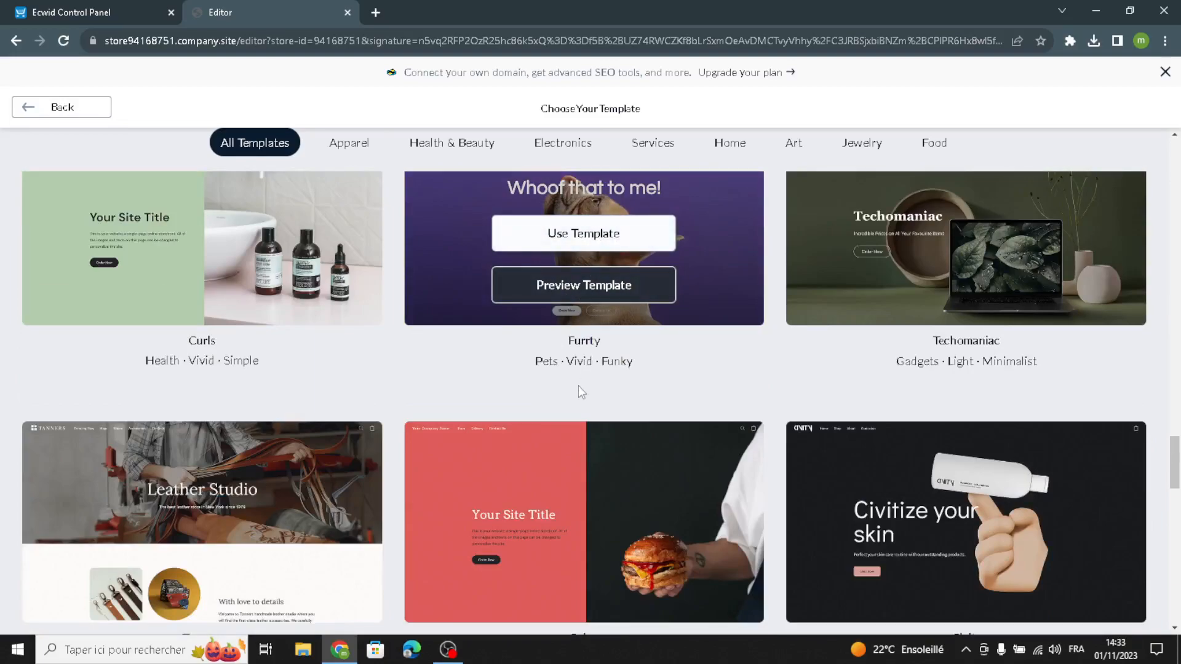
{"action": "left_click", "coordinate": [594, 243]}
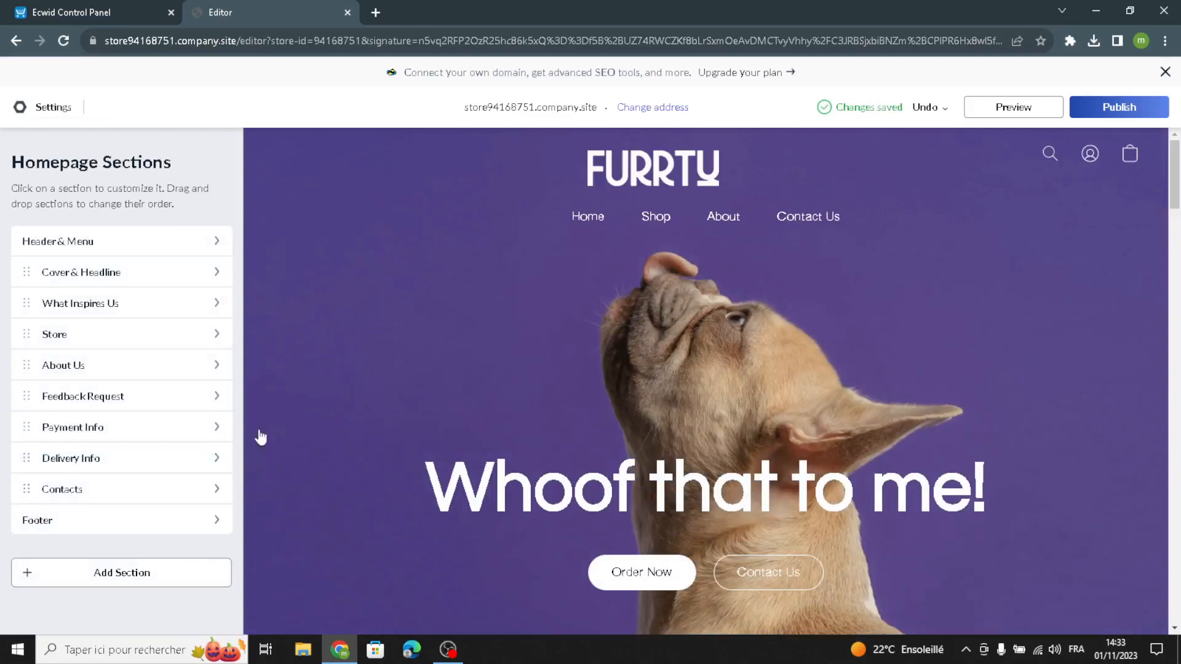
Change the header's site logo from an image to text and set the text to "PetMart"
{"action": "left_click", "coordinate": [149, 246]}
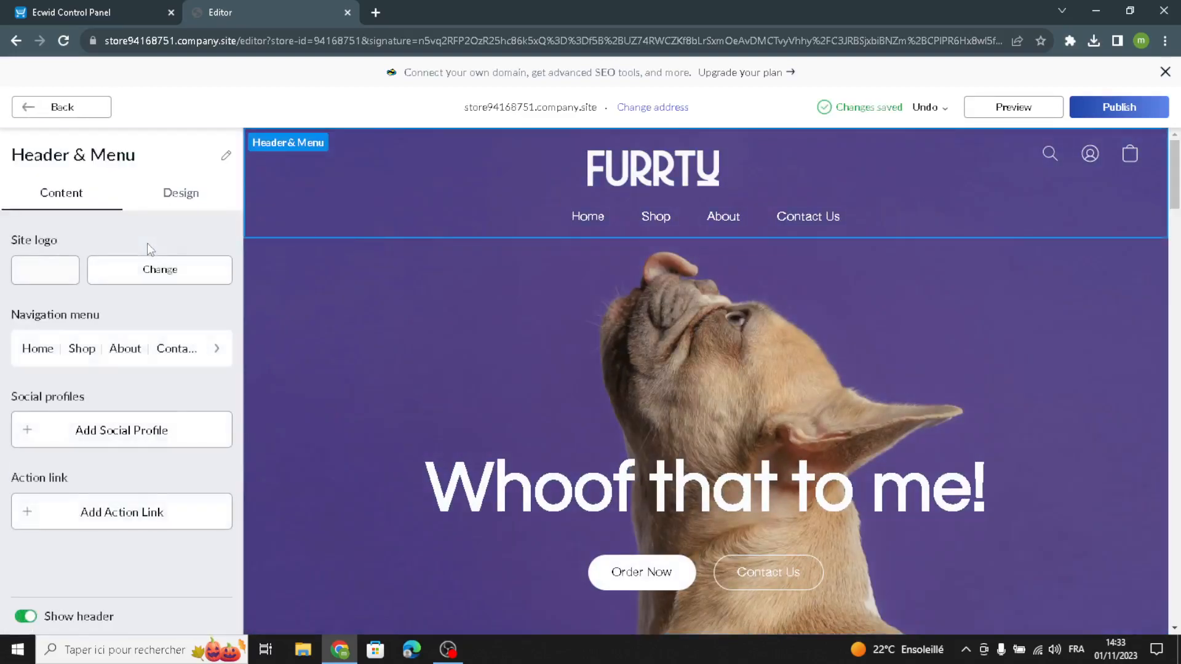
{"action": "left_click", "coordinate": [55, 271]}
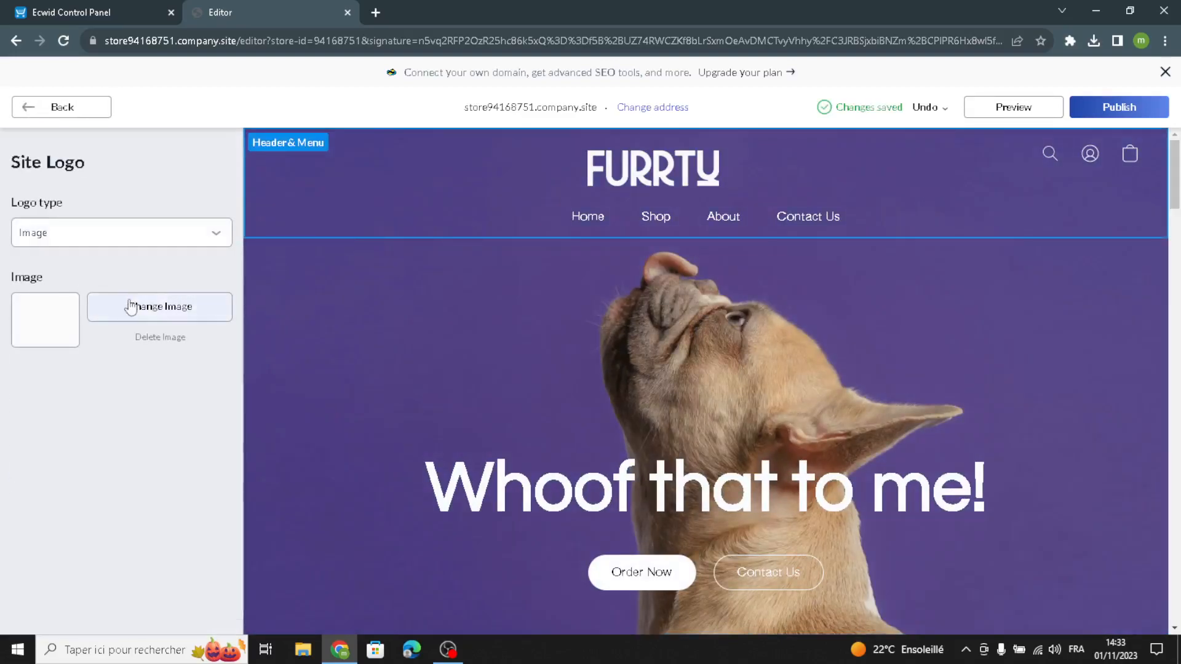
{"action": "left_click", "coordinate": [111, 241]}
{"action": "left_click", "coordinate": [110, 266]}
{"action": "left_click", "coordinate": [86, 246]}
{"action": "left_click", "coordinate": [78, 239]}
{"action": "left_click_drag", "start_coordinate": [91, 307], "coordinate": [6, 306]}
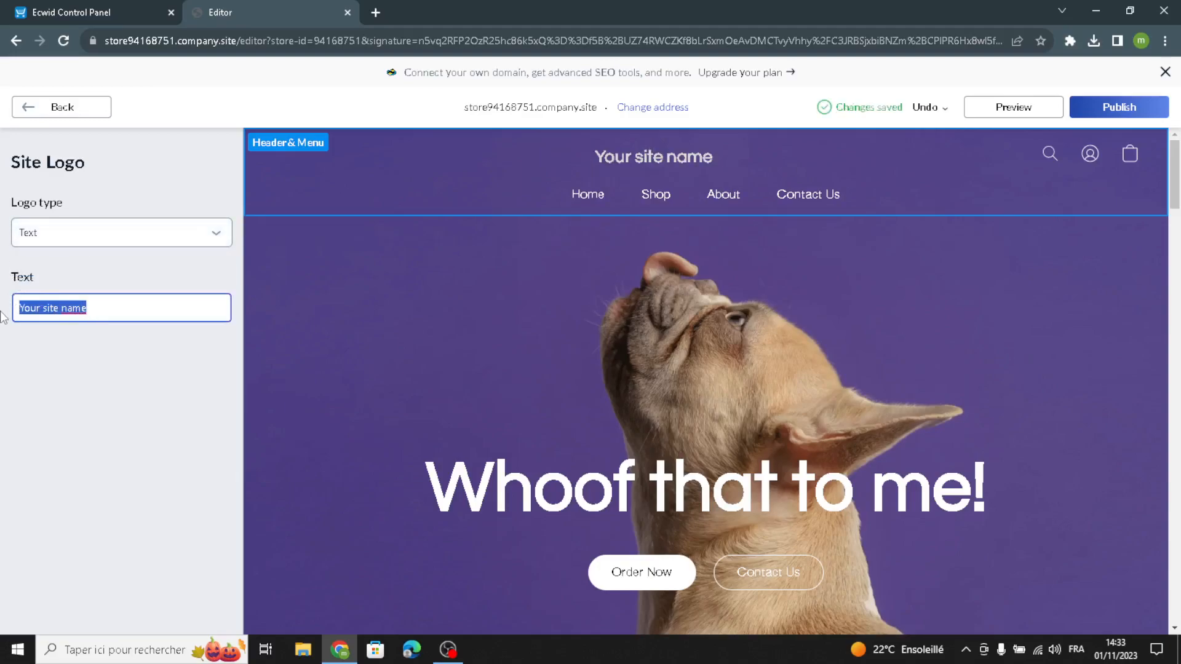
{"action": "type", "text": "PetMart"}
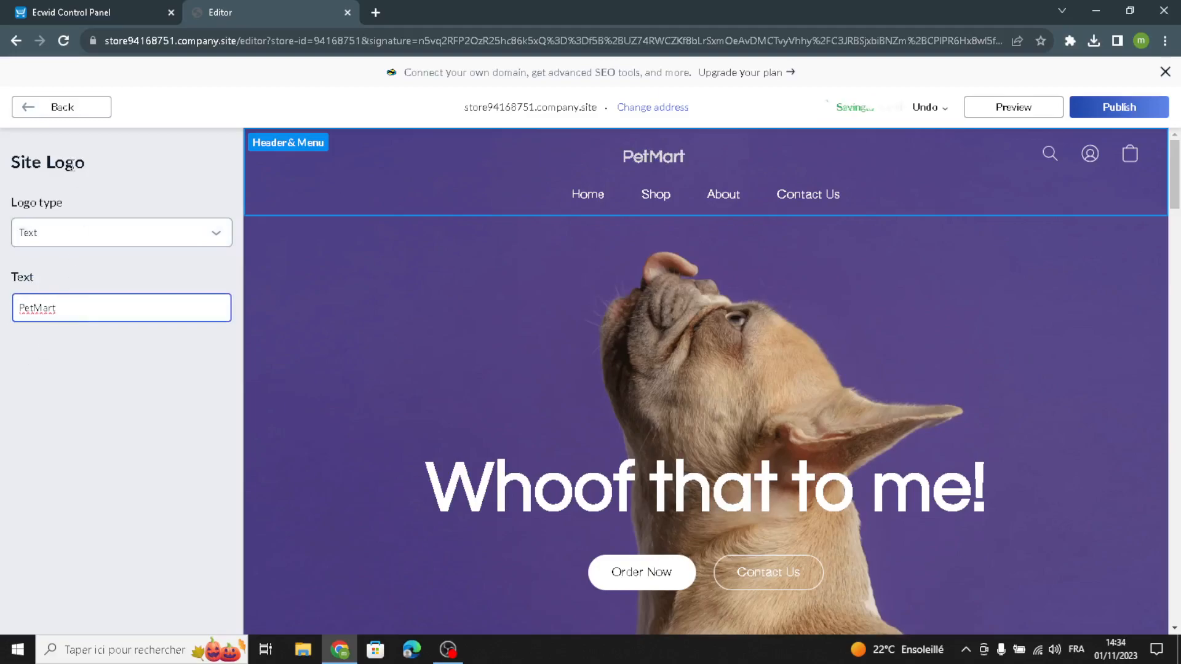
{"action": "left_click", "coordinate": [74, 114]}
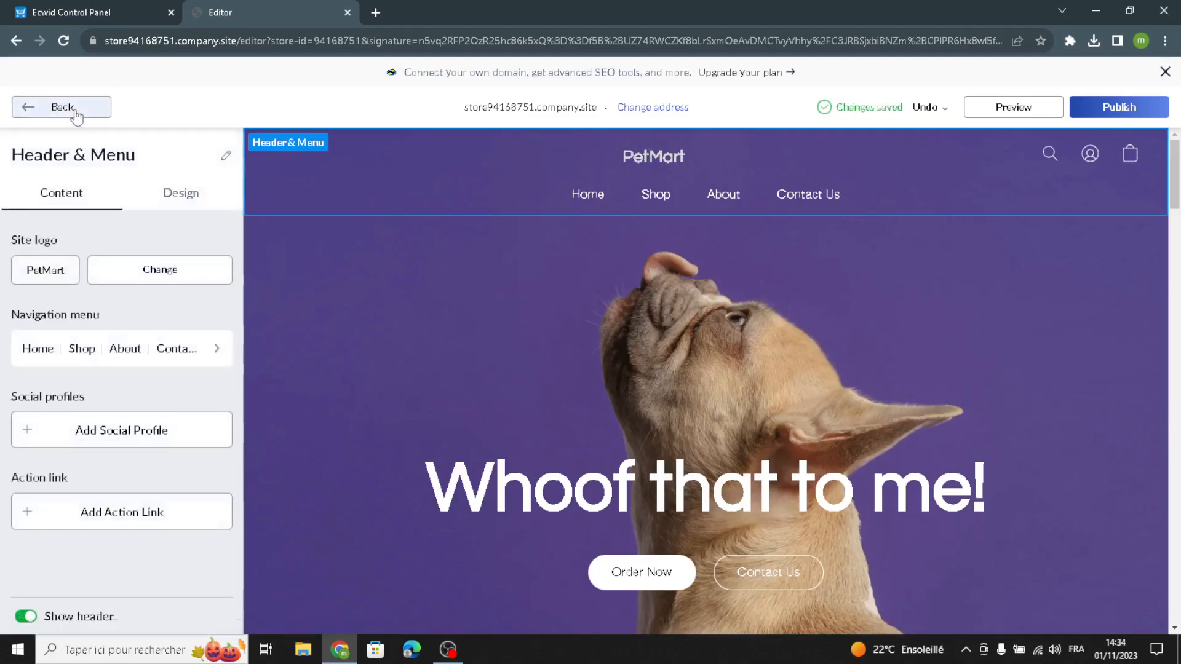
Add a menu item to the header's navigation menu, keeping its default title and link action
{"action": "left_click", "coordinate": [113, 349]}
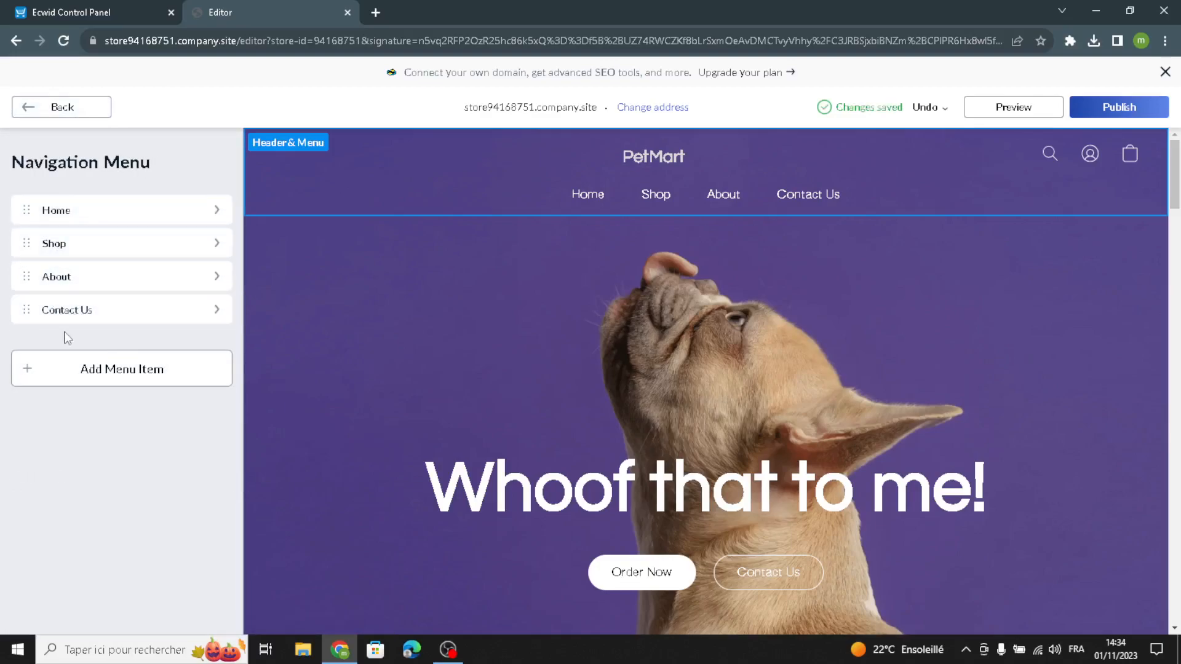
{"action": "left_click", "coordinate": [45, 371]}
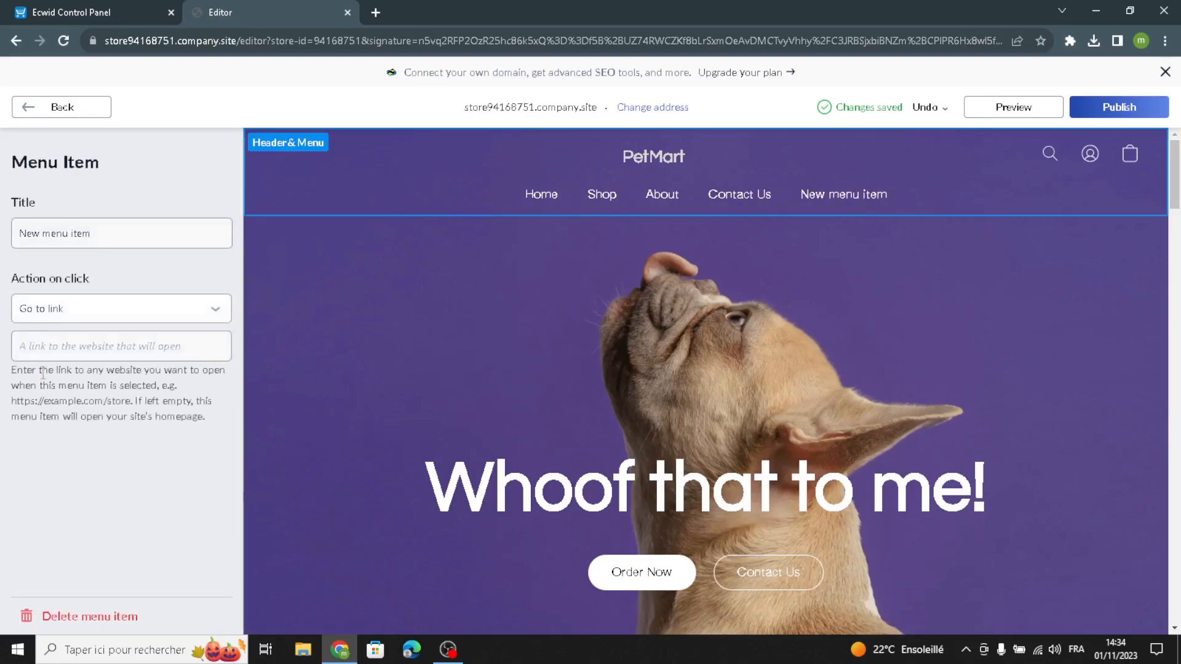
{"action": "left_click", "coordinate": [65, 109]}
{"action": "left_click", "coordinate": [66, 114]}
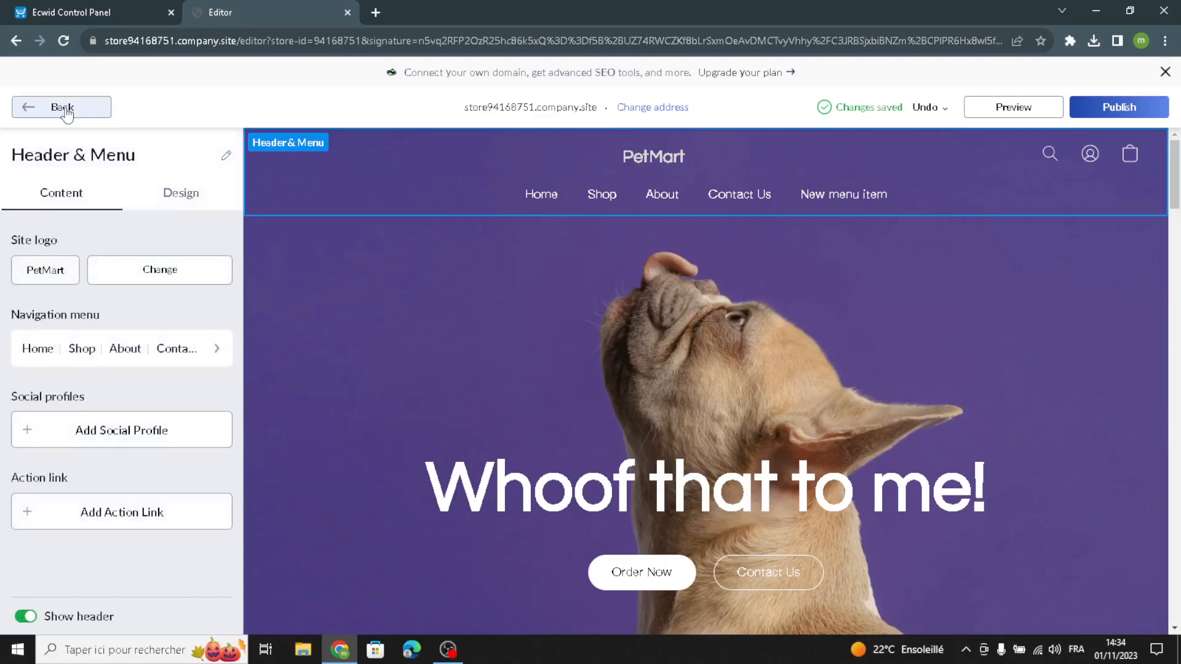
Apply the one-row header layout with menu, logo and icons, and style the site logo text in Alice at size 26
{"action": "left_click", "coordinate": [175, 191]}
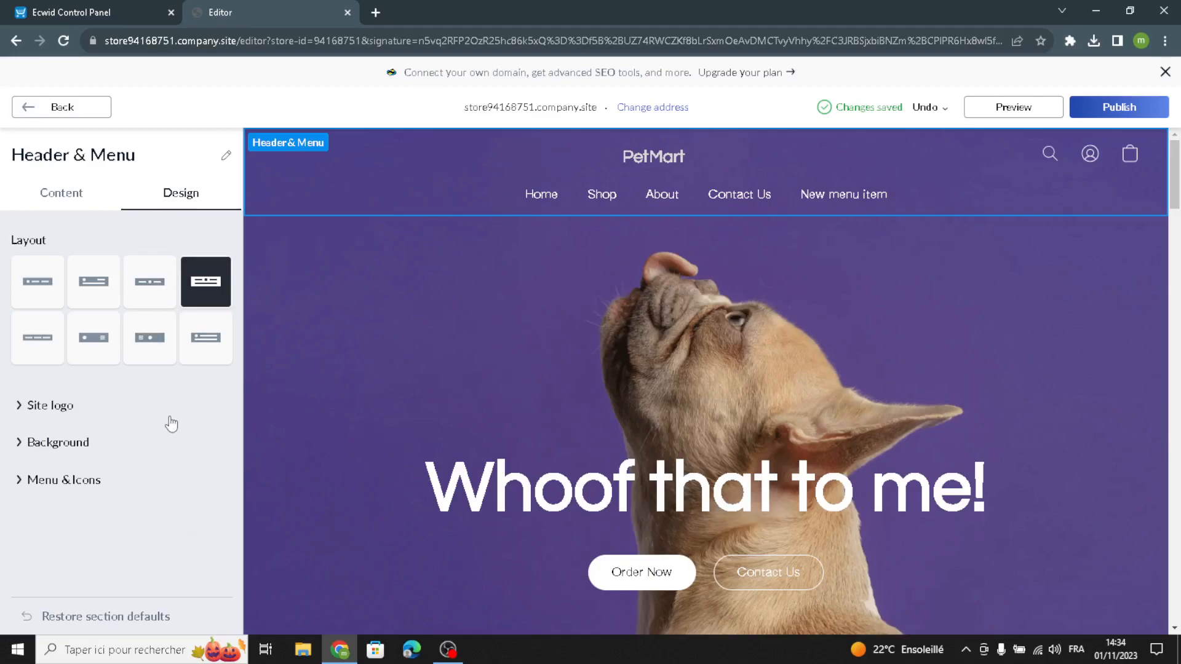
{"action": "left_click", "coordinate": [169, 292]}
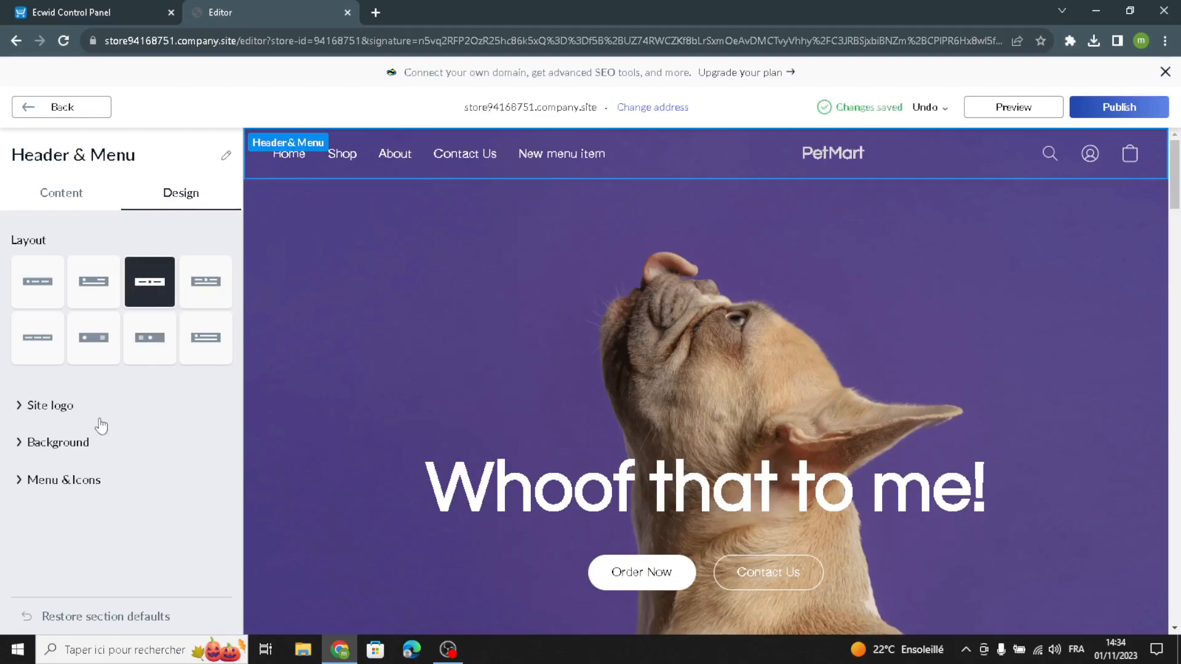
{"action": "left_click", "coordinate": [71, 411]}
{"action": "left_click", "coordinate": [43, 482]}
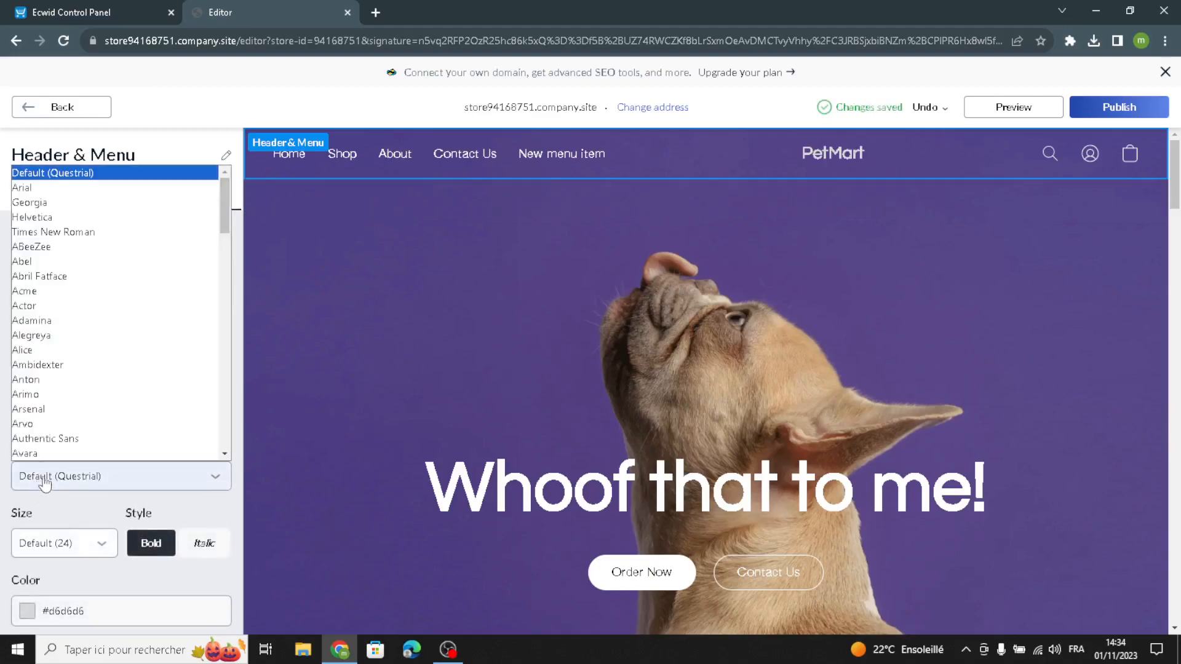
{"action": "left_click", "coordinate": [37, 349]}
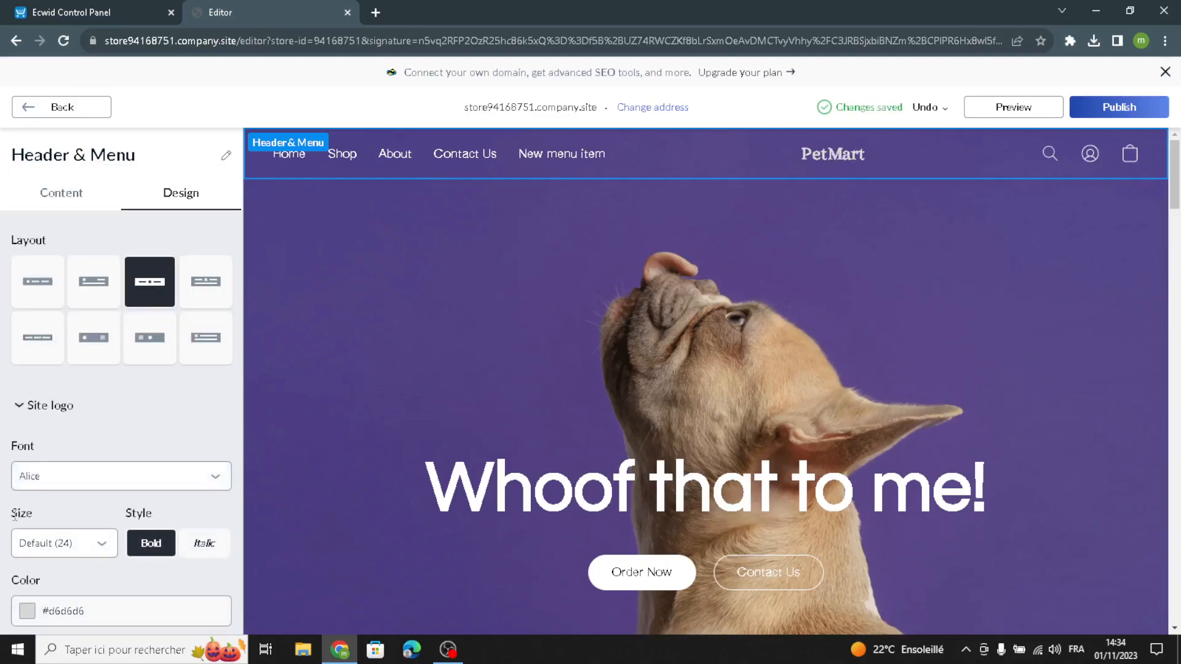
{"action": "left_click", "coordinate": [27, 544]}
{"action": "left_click", "coordinate": [46, 490]}
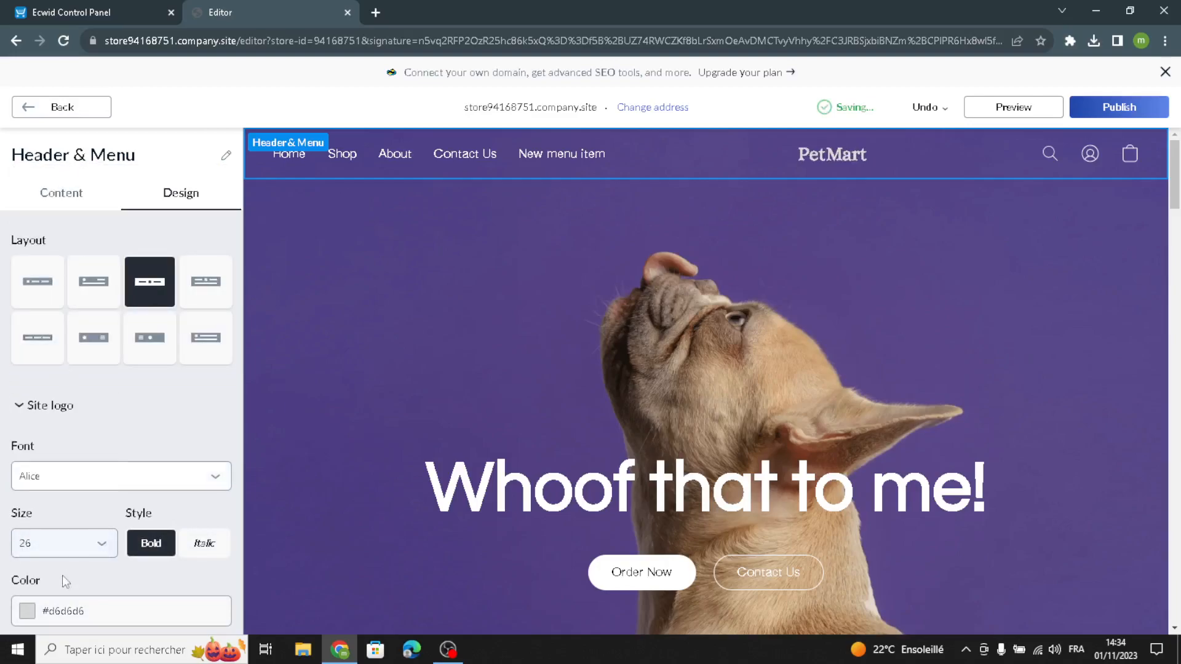
Set the site logo text color to the light pink swatch, #FFEEF1
{"action": "left_click", "coordinate": [29, 612]}
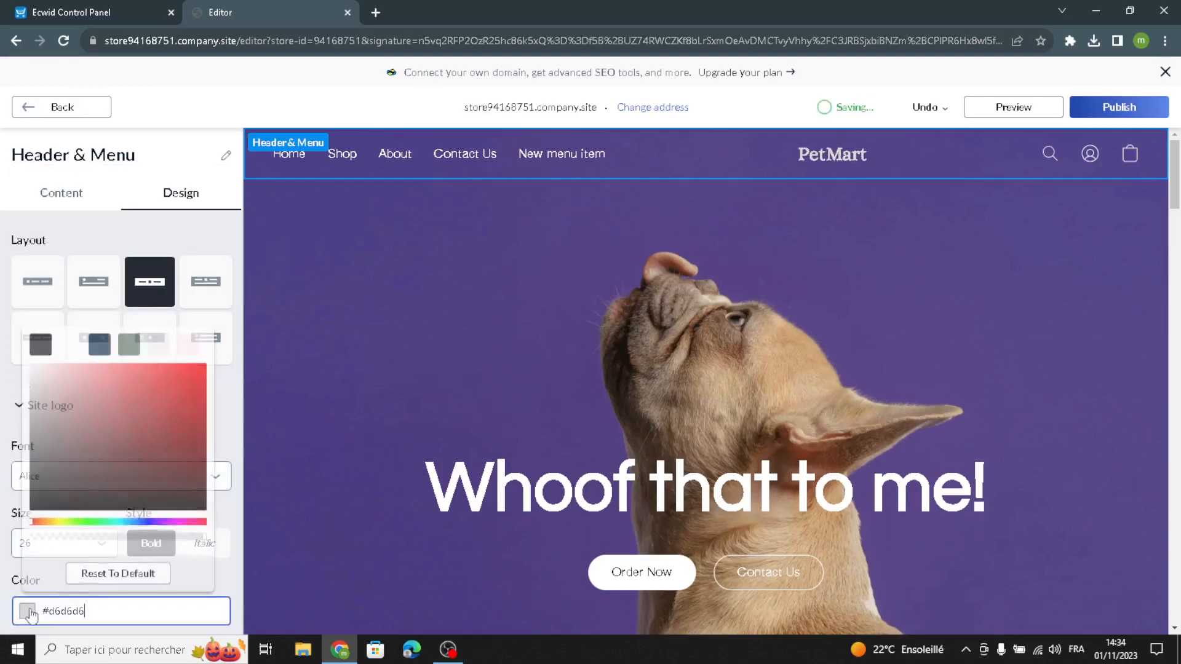
{"action": "left_click", "coordinate": [110, 352]}
{"action": "left_click", "coordinate": [188, 342]}
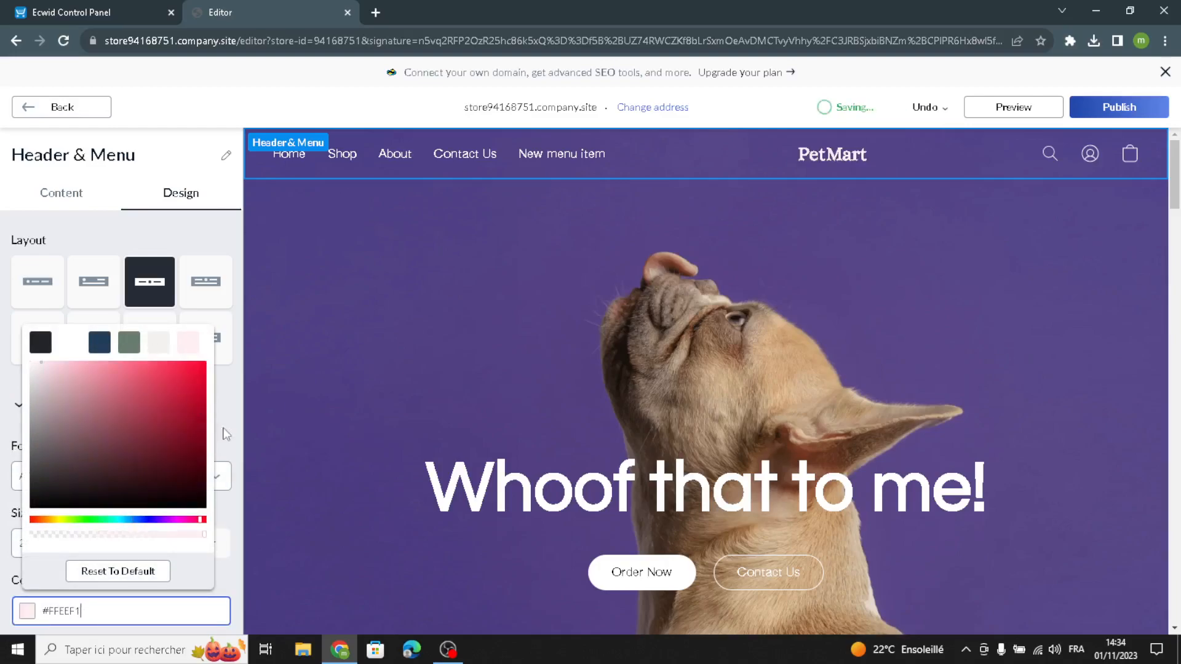
{"action": "left_click", "coordinate": [240, 437]}
Add a frame outline around the site logo and return to the homepage sections
{"action": "scroll", "coordinate": [189, 527], "scroll_direction": "down", "scroll_amount": 5}
{"action": "left_click", "coordinate": [22, 445]}
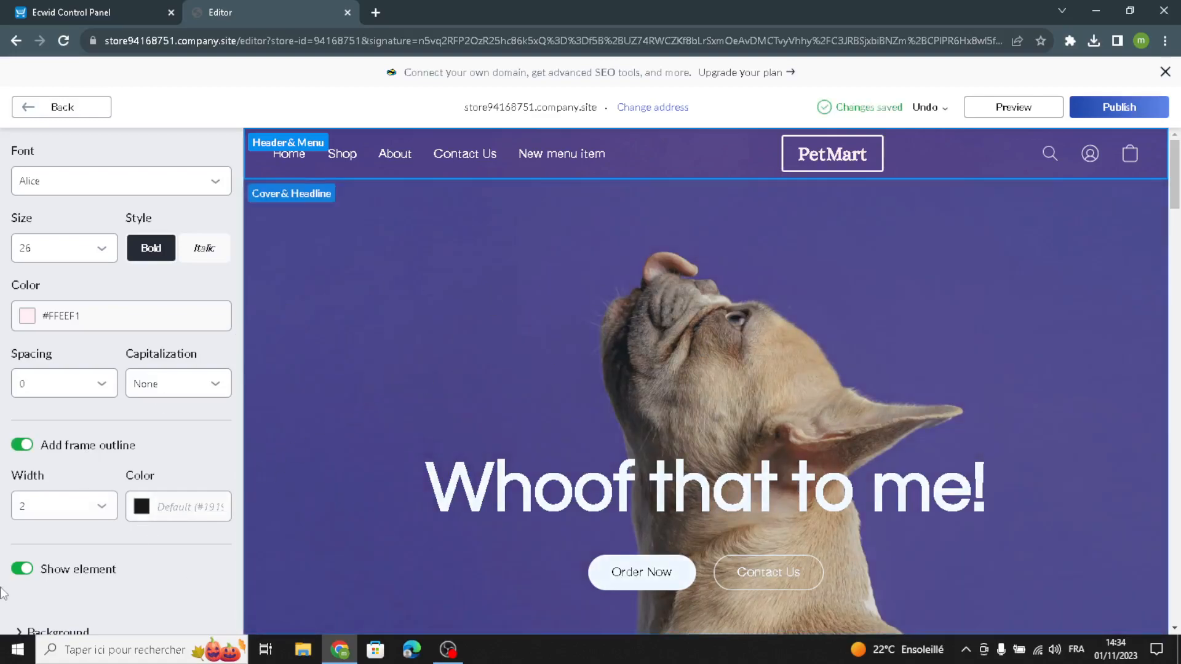
{"action": "scroll", "coordinate": [6, 587], "scroll_direction": "down", "scroll_amount": 2}
{"action": "scroll", "coordinate": [14, 581], "scroll_direction": "up", "scroll_amount": 7}
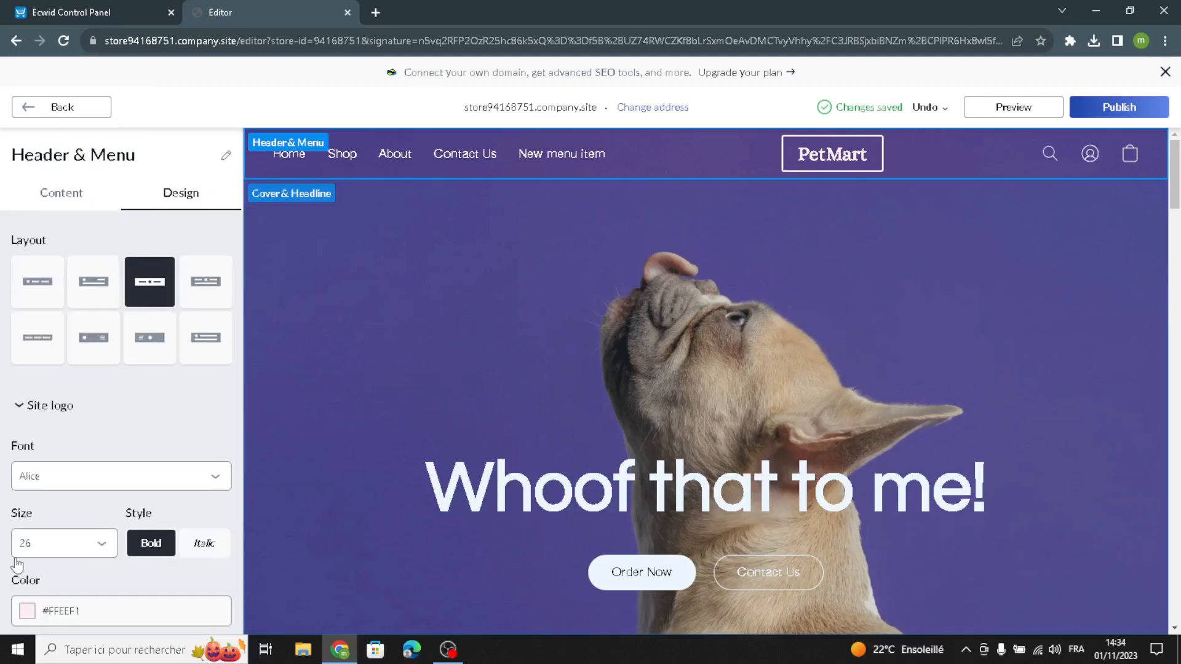
{"action": "left_click", "coordinate": [58, 108]}
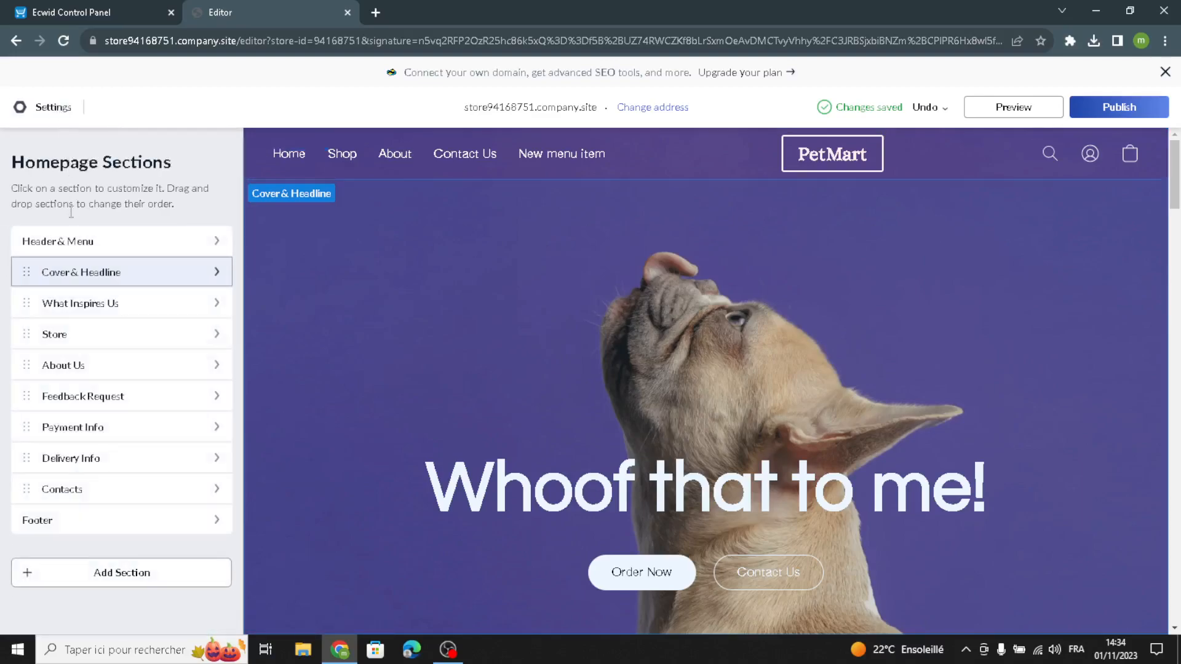
Add the description "Welcome to our site for pet supplies." to the Cover & Headline section
{"action": "left_click", "coordinate": [71, 272]}
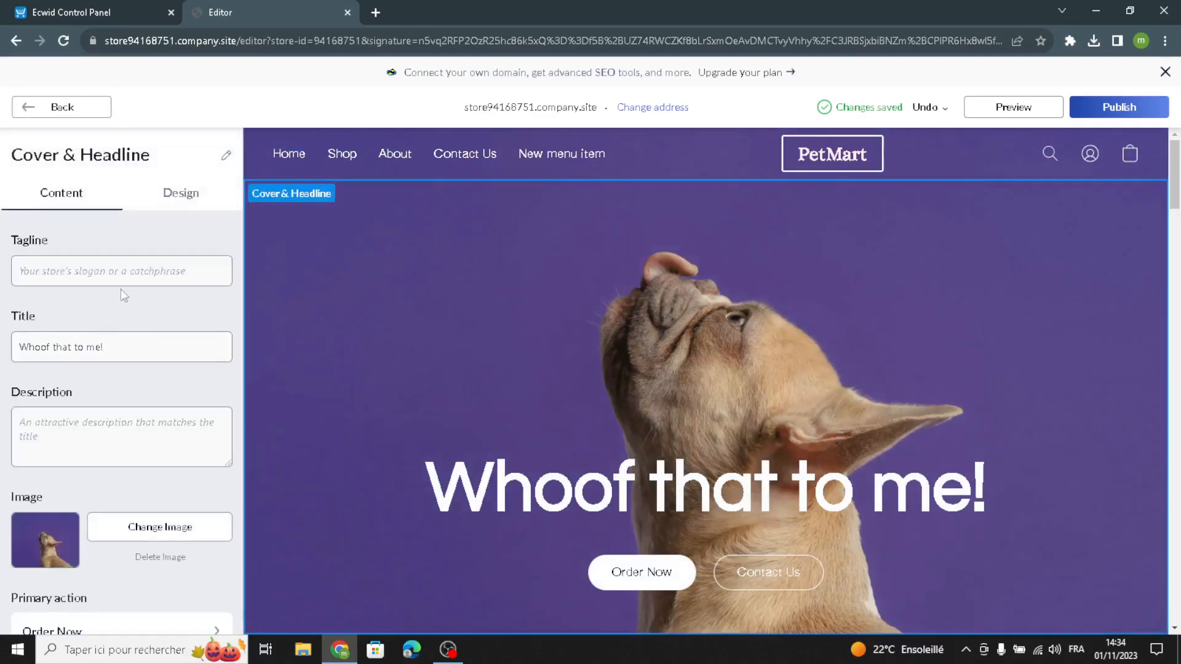
{"action": "left_click", "coordinate": [126, 272]}
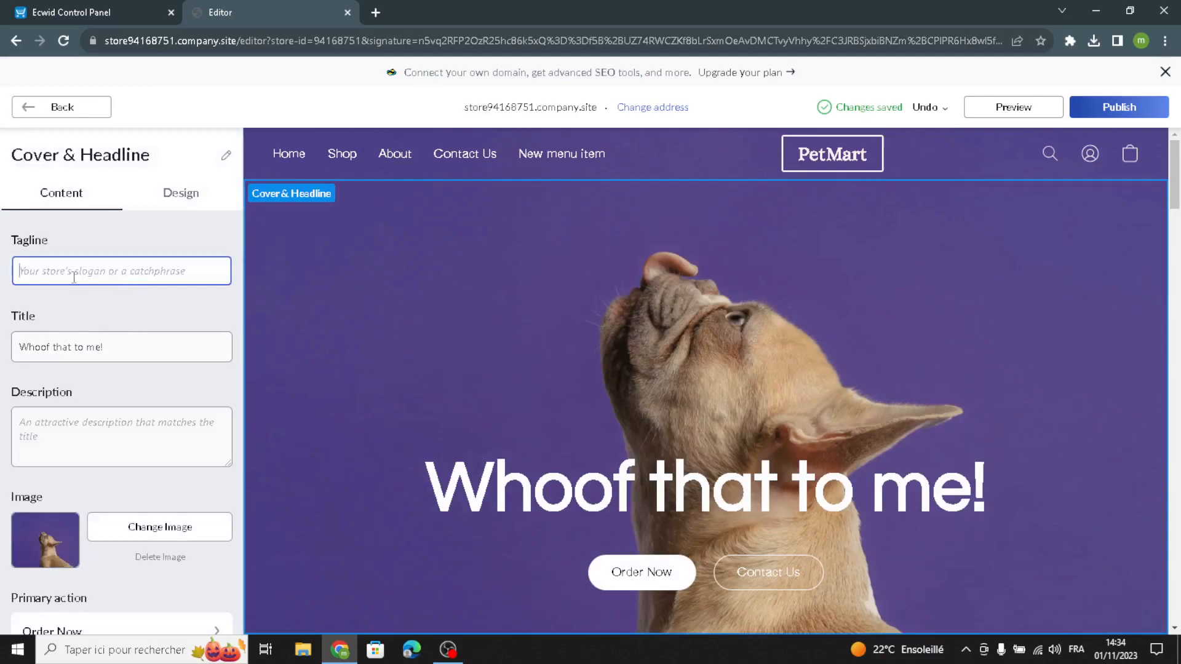
{"action": "left_click", "coordinate": [114, 340]}
{"action": "left_click", "coordinate": [114, 341]}
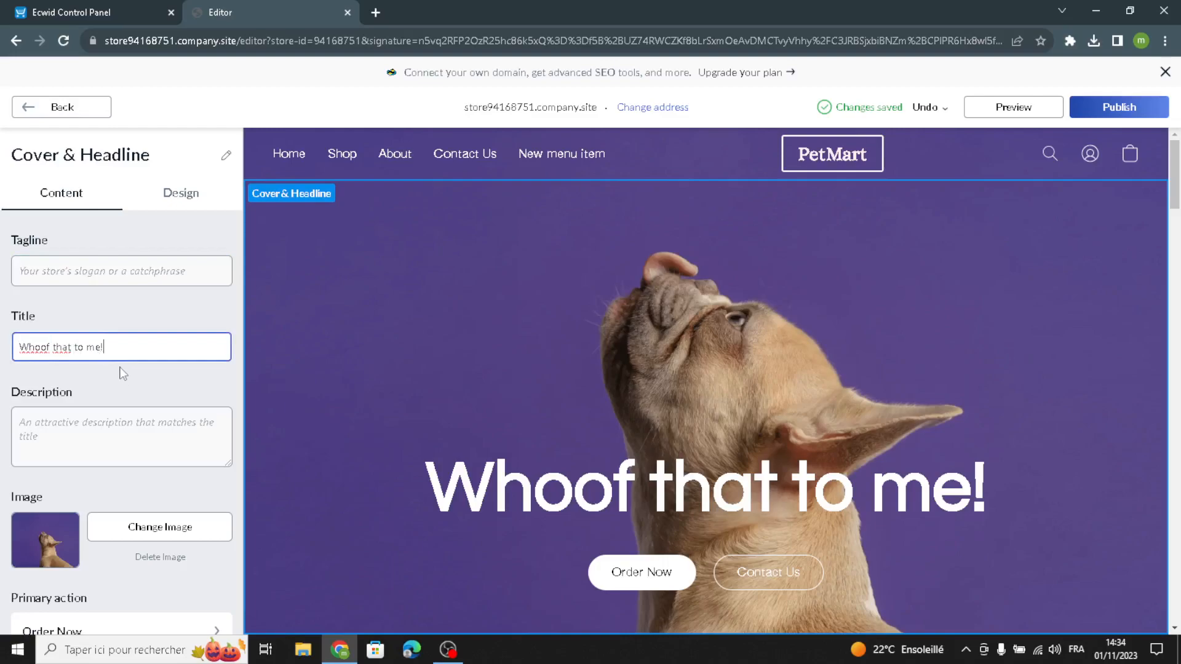
{"action": "left_click", "coordinate": [127, 451]}
{"action": "type", "text": "Welcome to our site "}
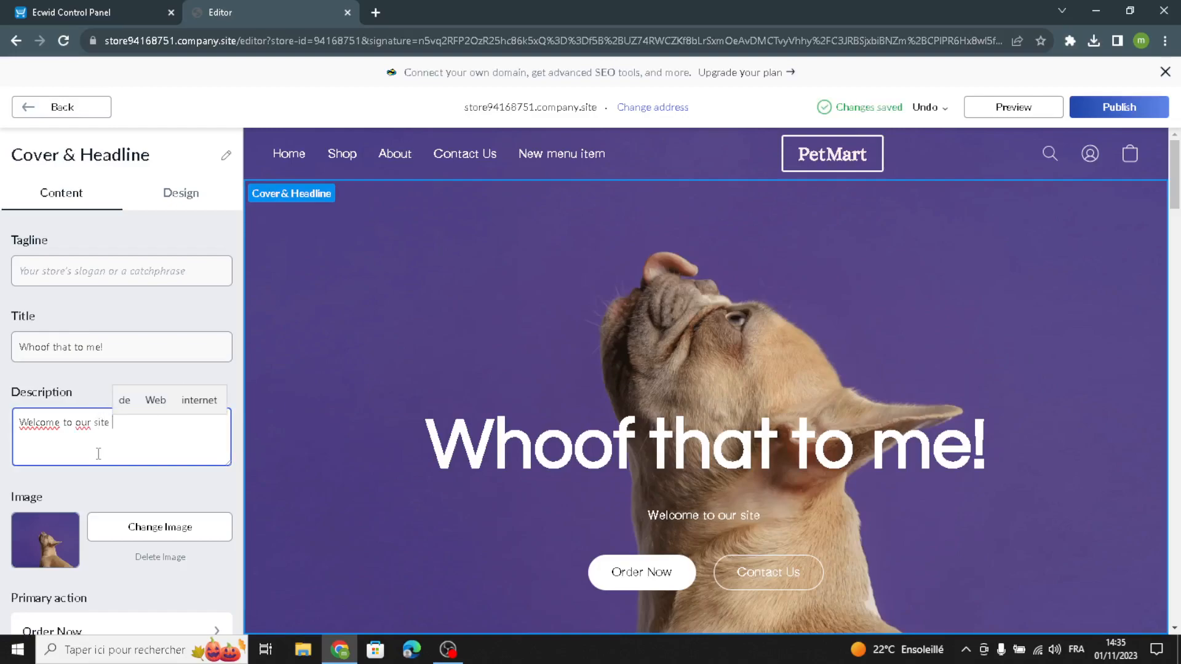
{"action": "type", "text": "for"}
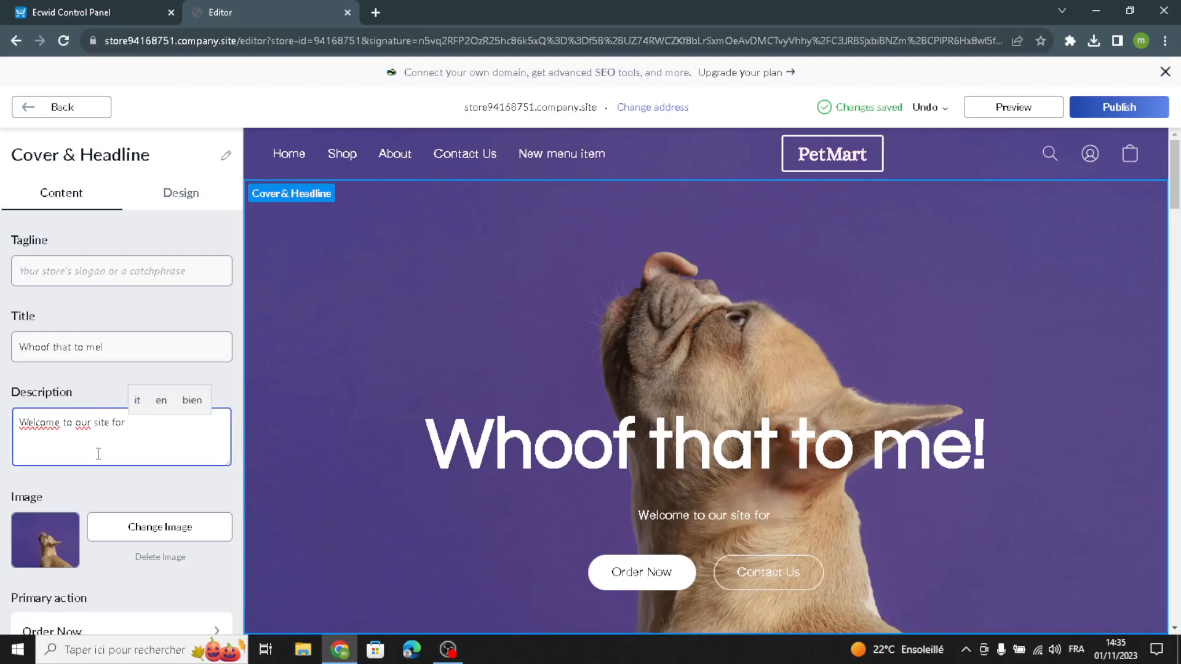
{"action": "type", "text": " pet su"}
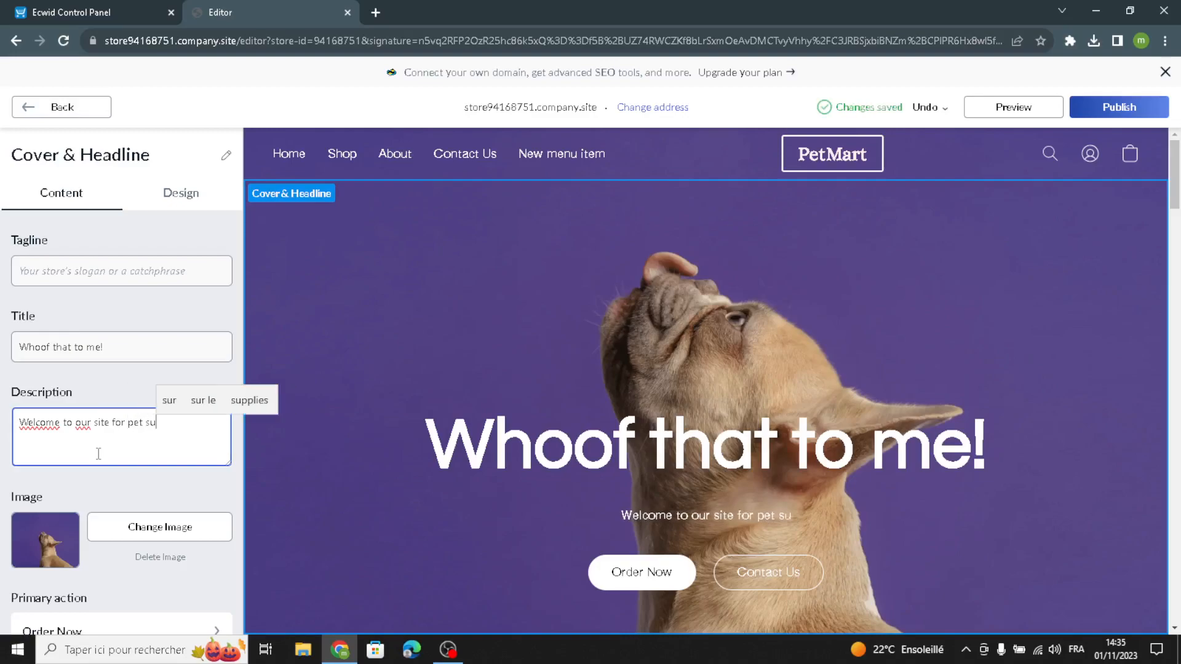
{"action": "type", "text": "ppppl"}
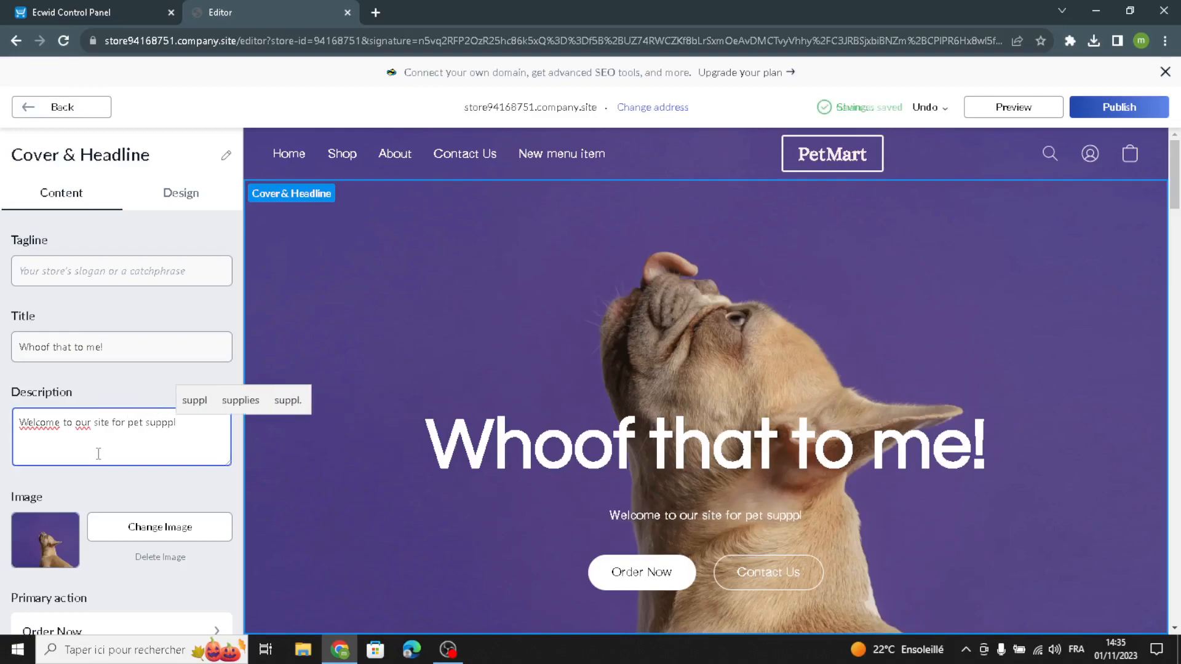
{"action": "key", "text": "BackSpace"}
{"action": "key", "text": "BackSpace"}
{"action": "type", "text": "plies"}
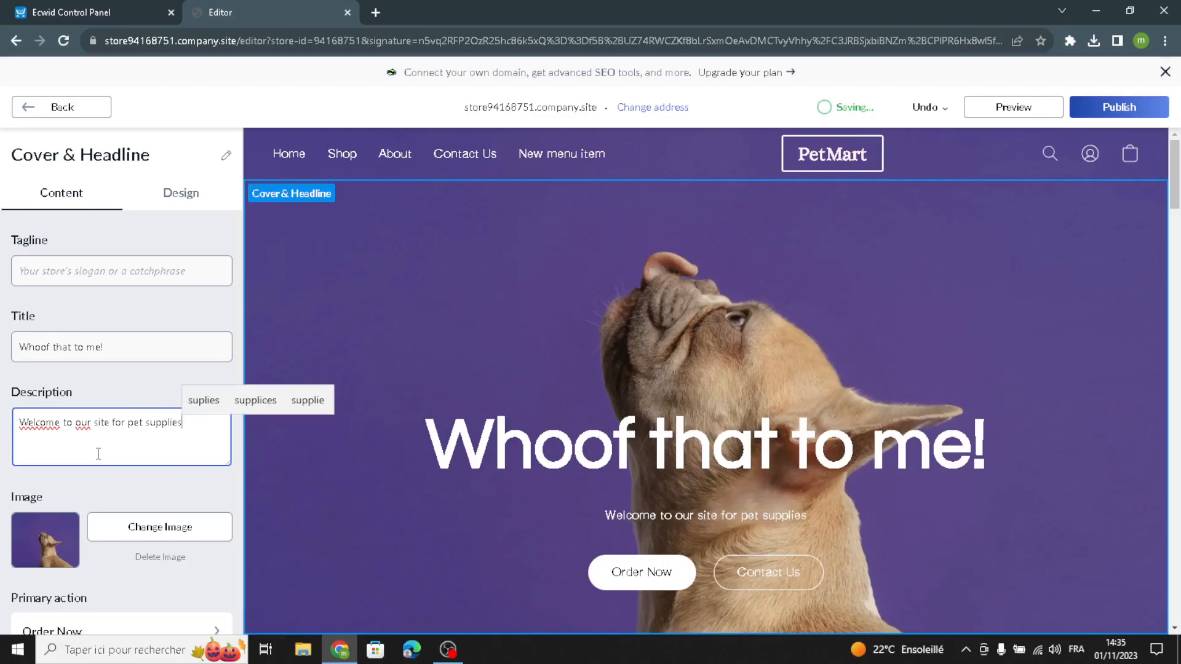
{"action": "type", "text": "."}
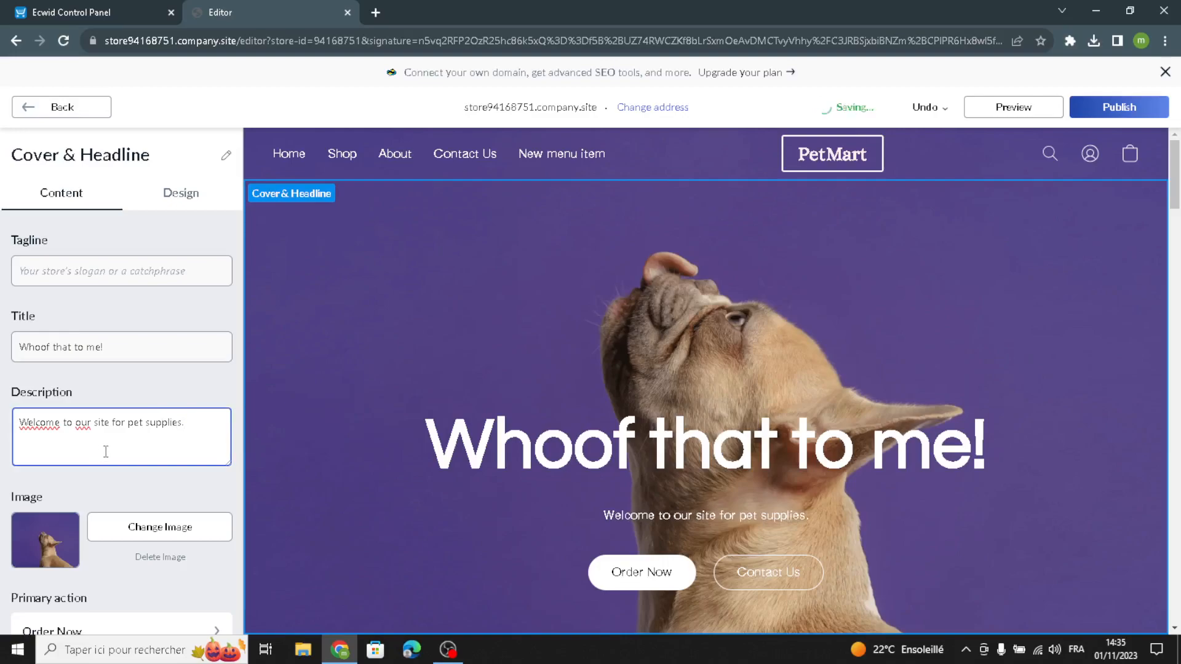
{"action": "scroll", "coordinate": [98, 455], "scroll_direction": "down", "scroll_amount": 2}
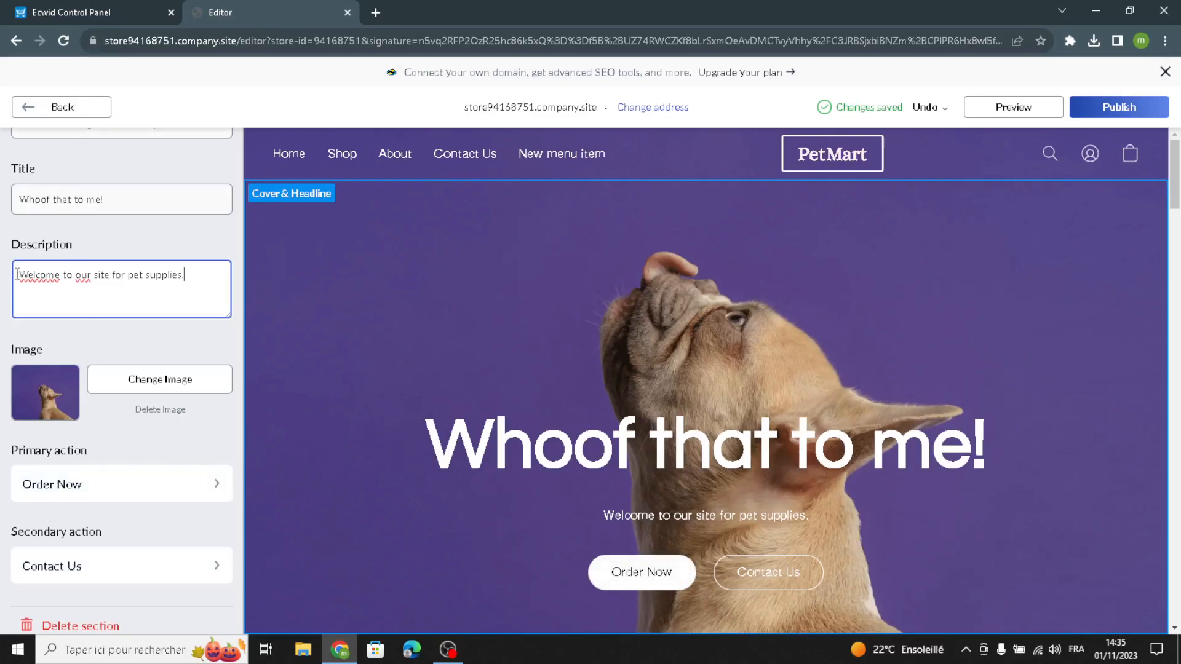
Apply the short cover layout with left-aligned text over the image to the Cover & Headline section
{"action": "left_click", "coordinate": [56, 104]}
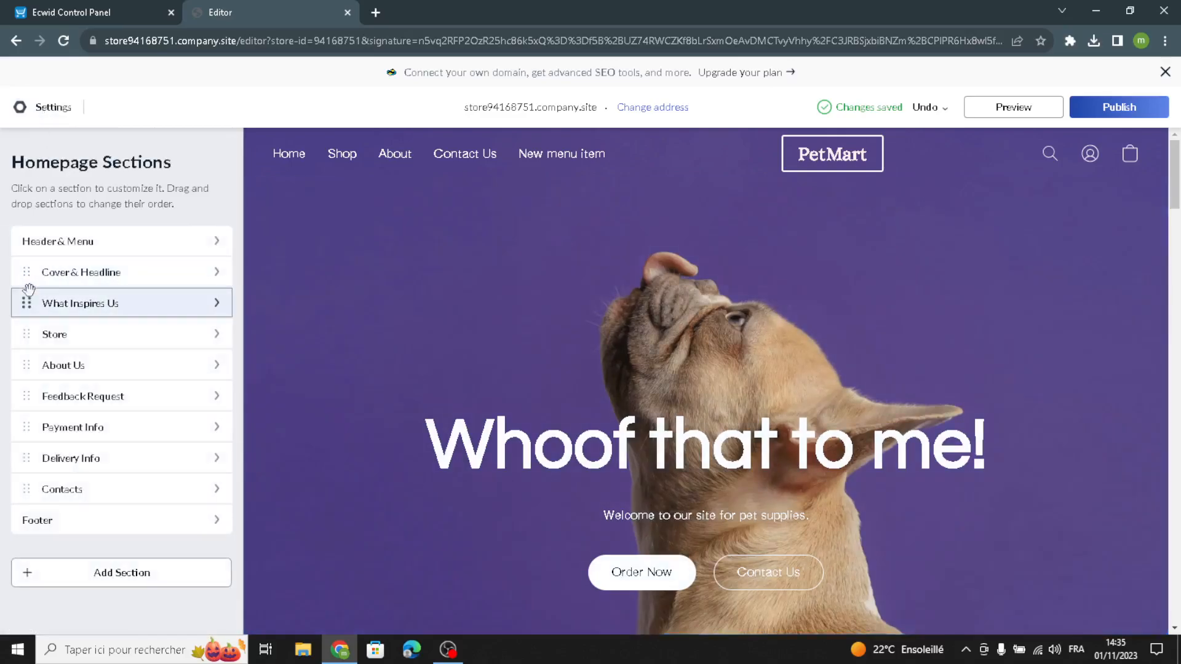
{"action": "left_click", "coordinate": [69, 310]}
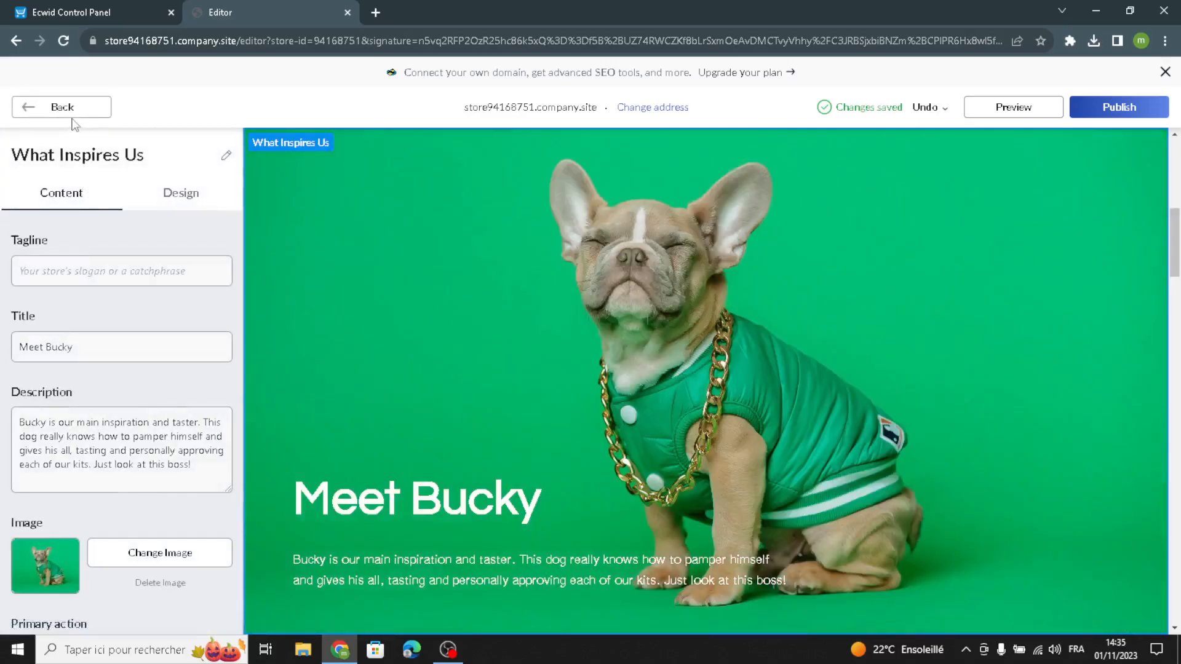
{"action": "left_click", "coordinate": [77, 110]}
{"action": "left_click", "coordinate": [148, 273]}
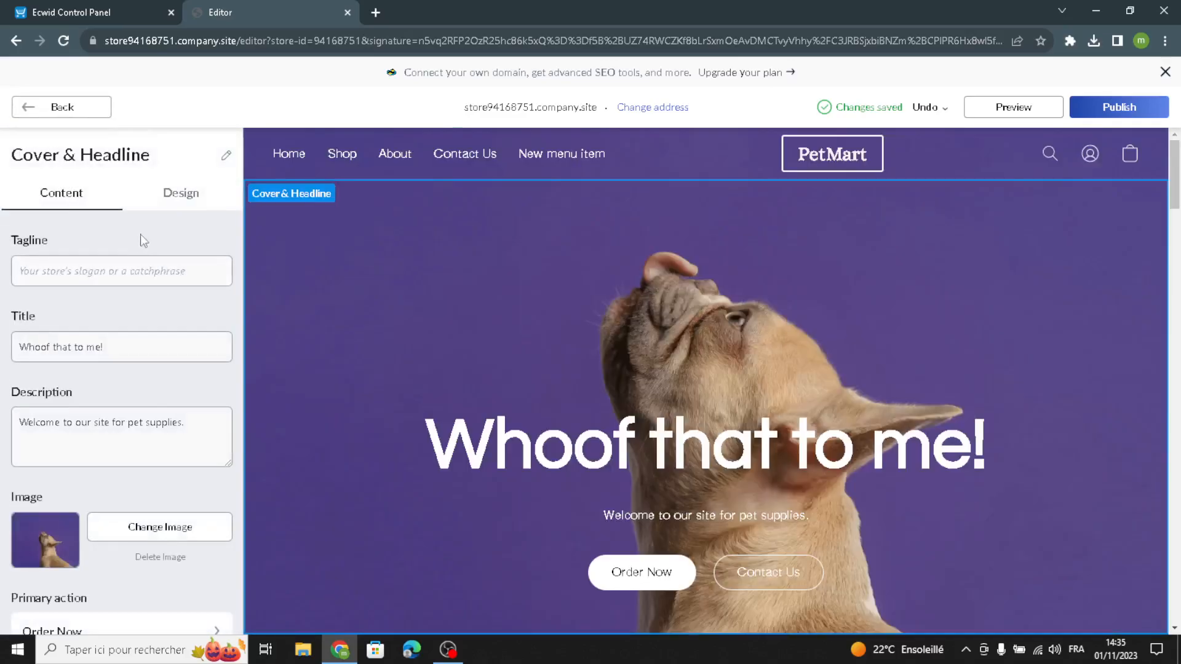
{"action": "left_click", "coordinate": [174, 203]}
{"action": "left_click", "coordinate": [165, 289]}
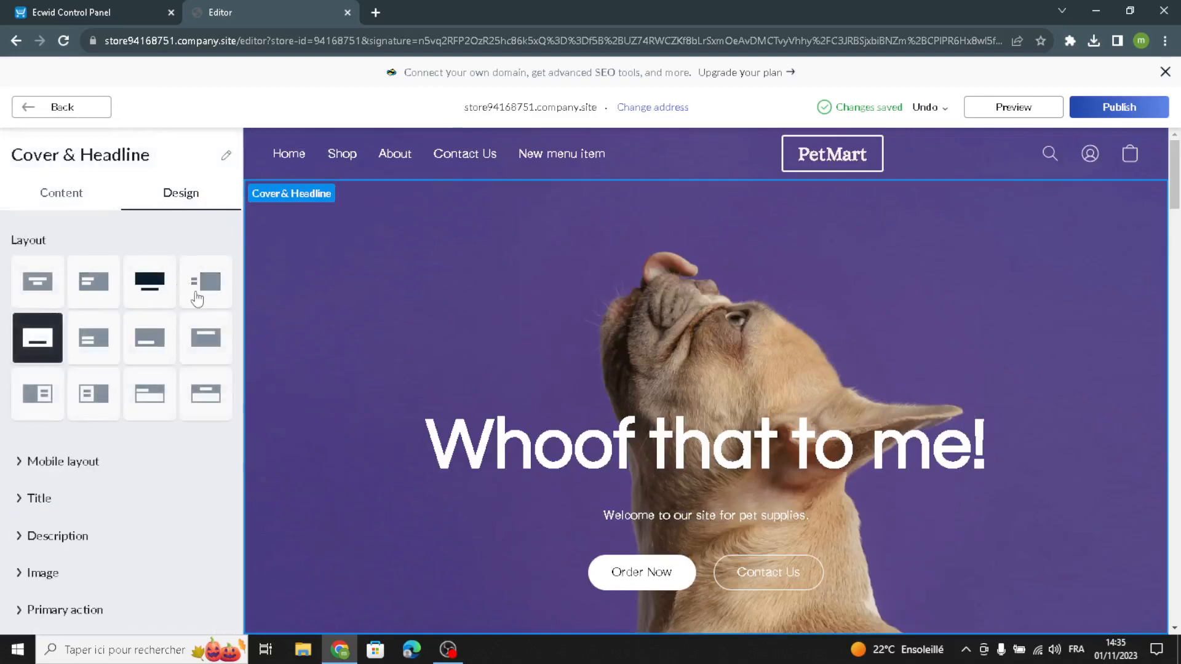
{"action": "left_click", "coordinate": [195, 291]}
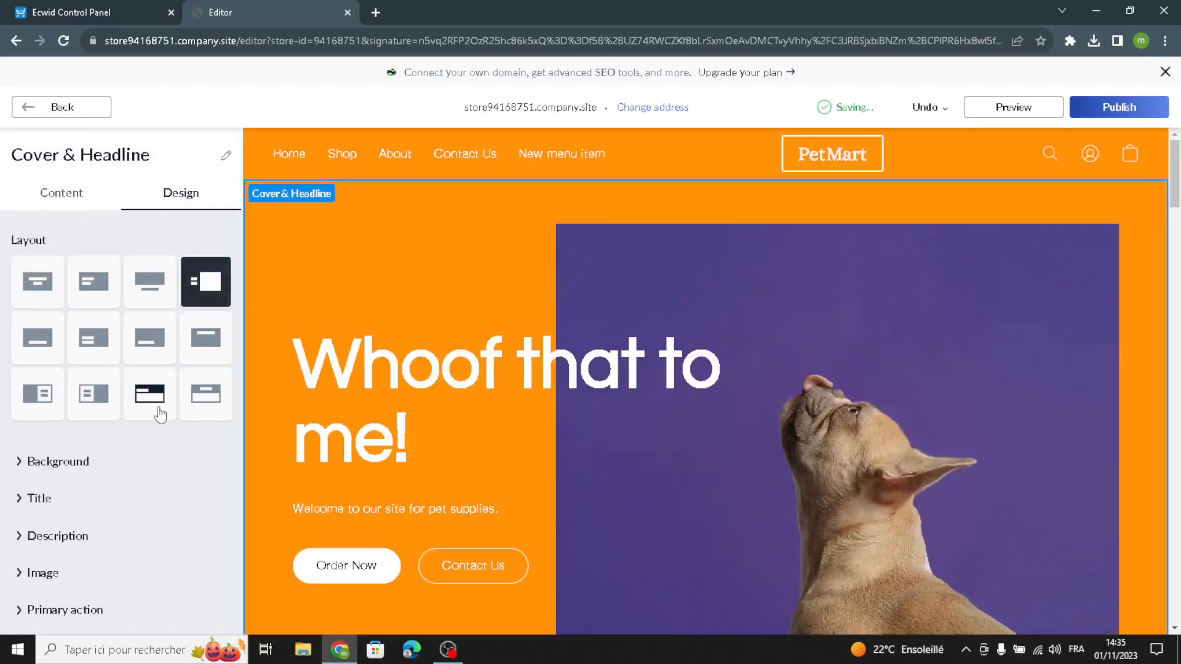
{"action": "left_click", "coordinate": [44, 397]}
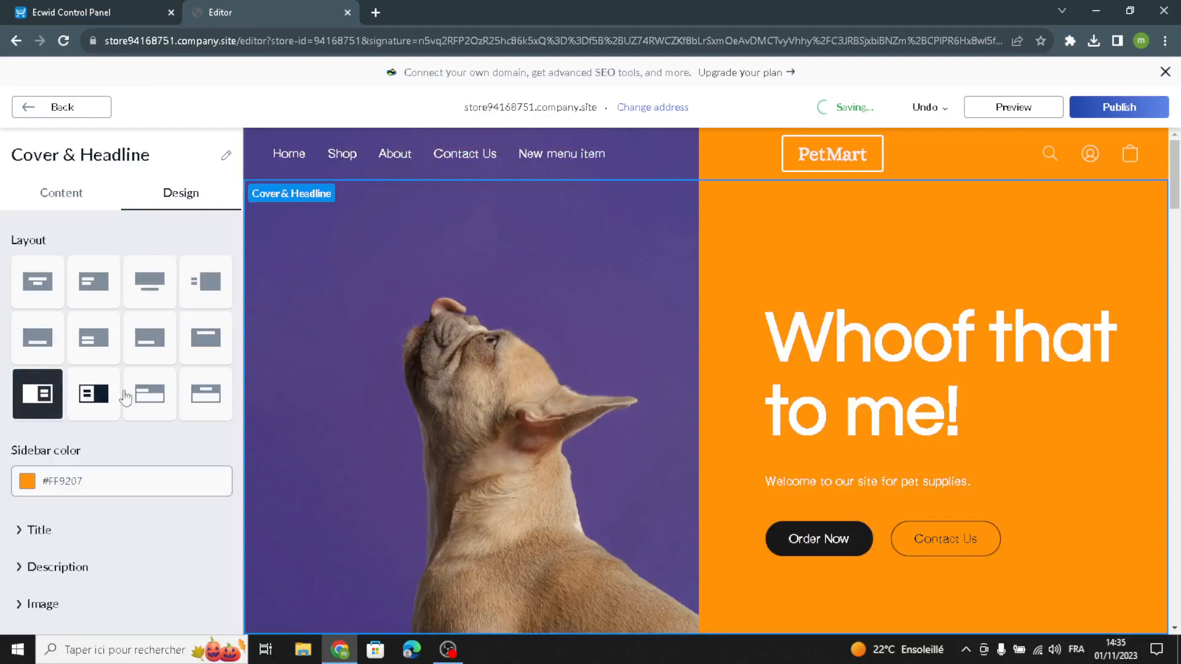
{"action": "left_click", "coordinate": [150, 393]}
Set the title font of the Cover & Headline section to Alice
{"action": "scroll", "coordinate": [197, 418], "scroll_direction": "down", "scroll_amount": 1}
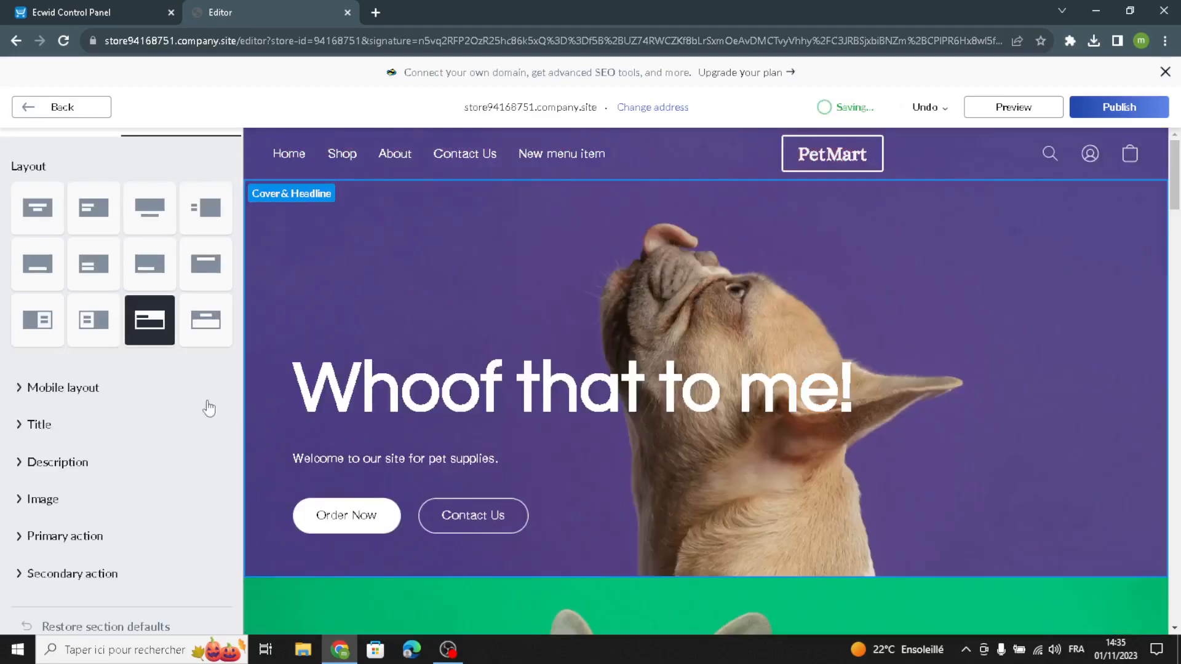
{"action": "left_click", "coordinate": [37, 424]}
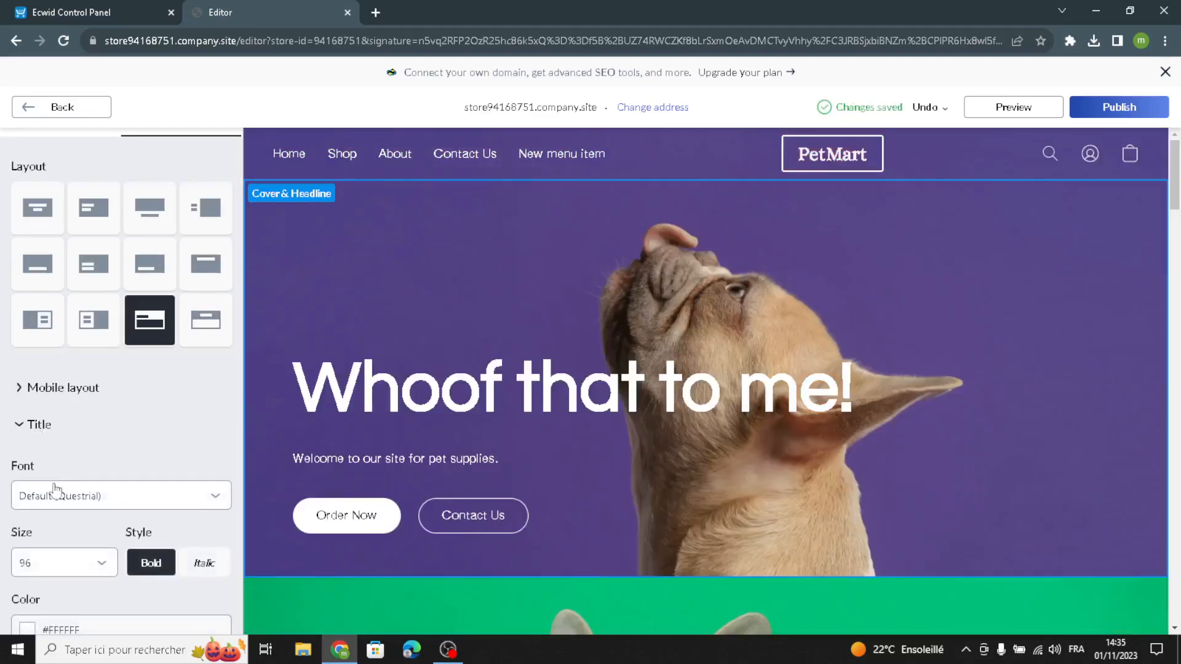
{"action": "left_click", "coordinate": [46, 497]}
{"action": "left_click", "coordinate": [67, 369]}
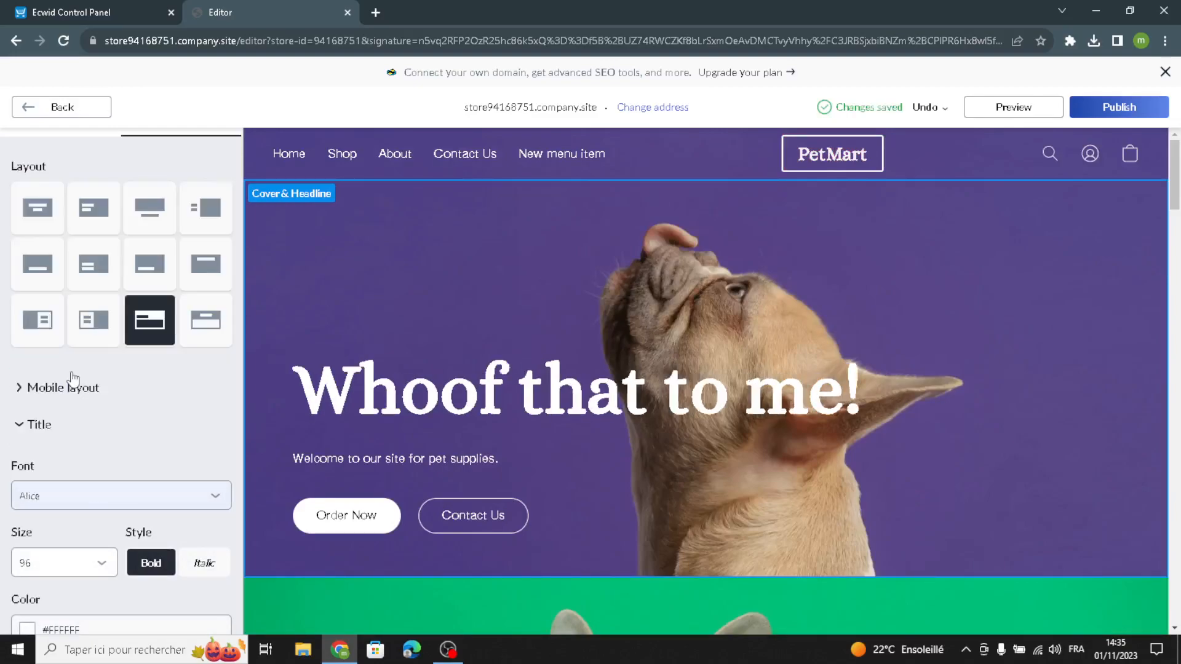
Set the Cover & Headline description text size to 24 and return to the homepage sections
{"action": "scroll", "coordinate": [30, 549], "scroll_direction": "down", "scroll_amount": 1}
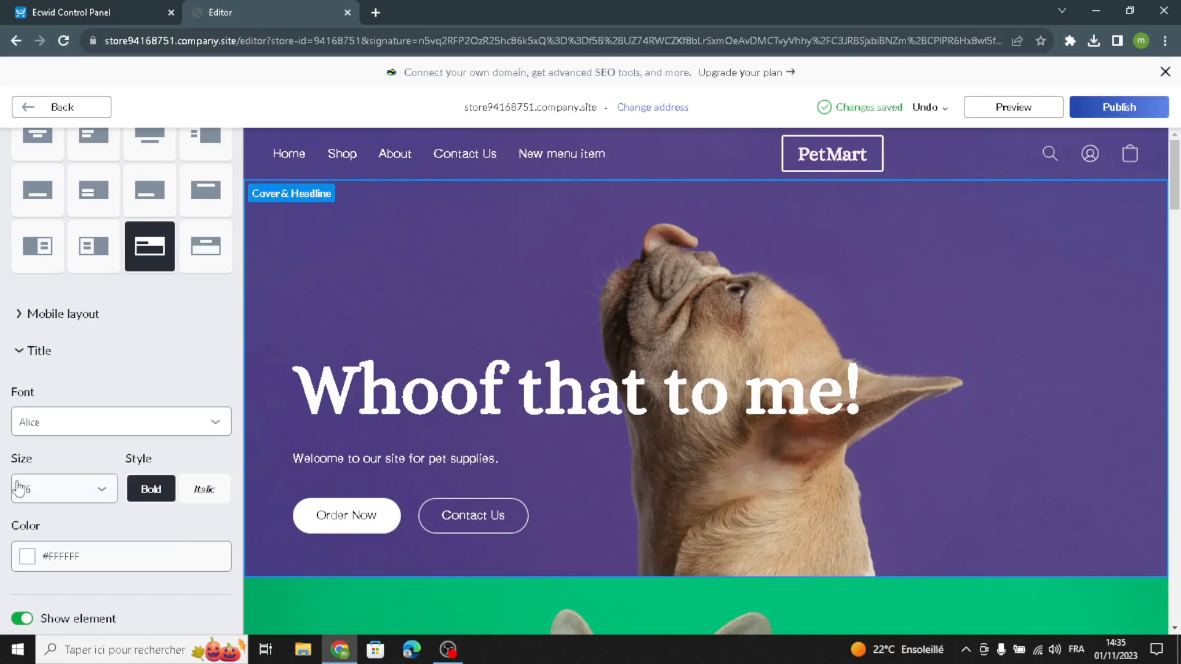
{"action": "scroll", "coordinate": [18, 488], "scroll_direction": "down", "scroll_amount": 3}
{"action": "left_click", "coordinate": [50, 462]}
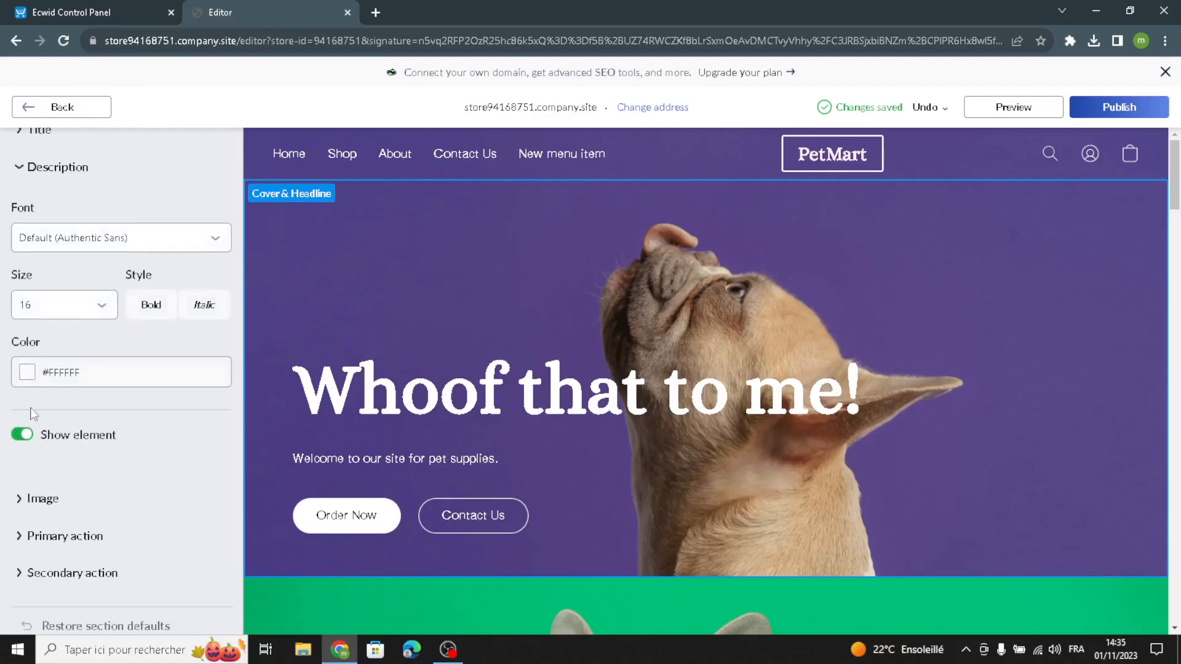
{"action": "left_click", "coordinate": [60, 318]}
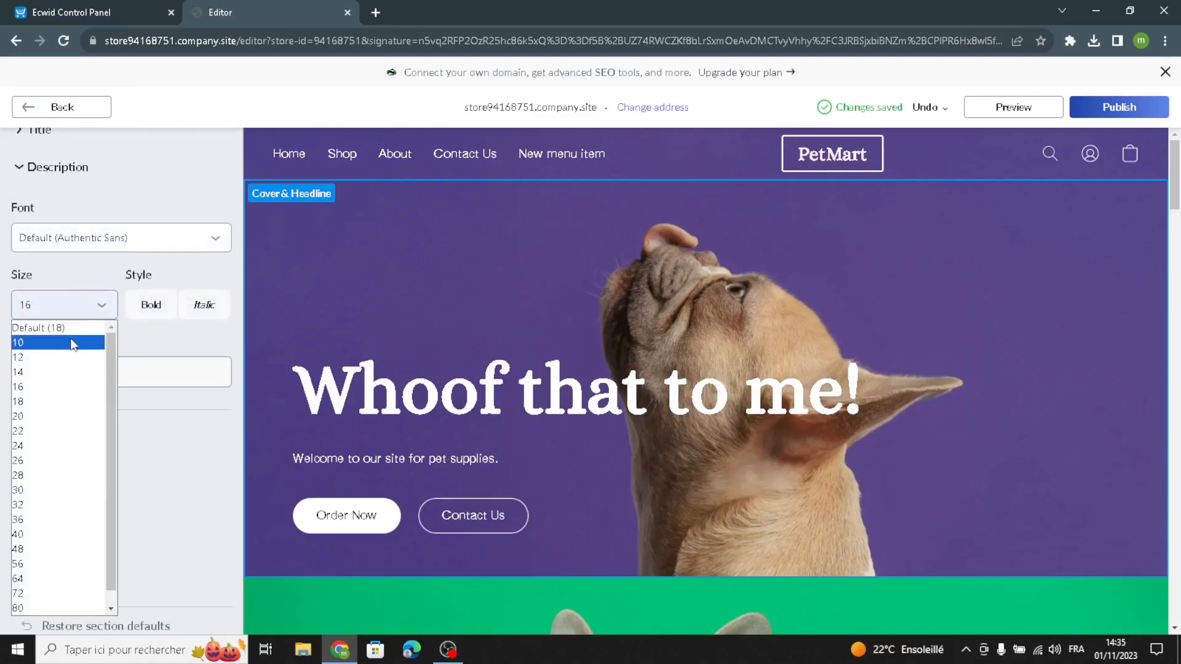
{"action": "left_click", "coordinate": [54, 445]}
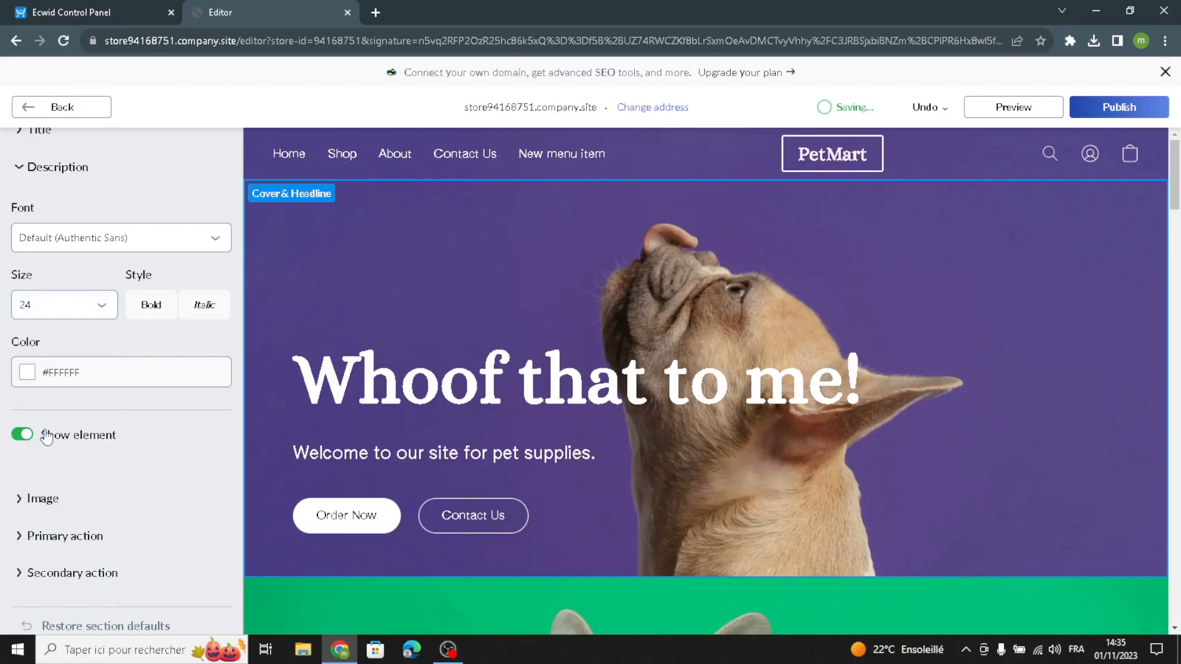
{"action": "scroll", "coordinate": [69, 492], "scroll_direction": "up", "scroll_amount": 6}
{"action": "scroll", "coordinate": [91, 439], "scroll_direction": "down", "scroll_amount": 1}
{"action": "scroll", "coordinate": [91, 438], "scroll_direction": "up", "scroll_amount": 3}
{"action": "left_click", "coordinate": [61, 107]}
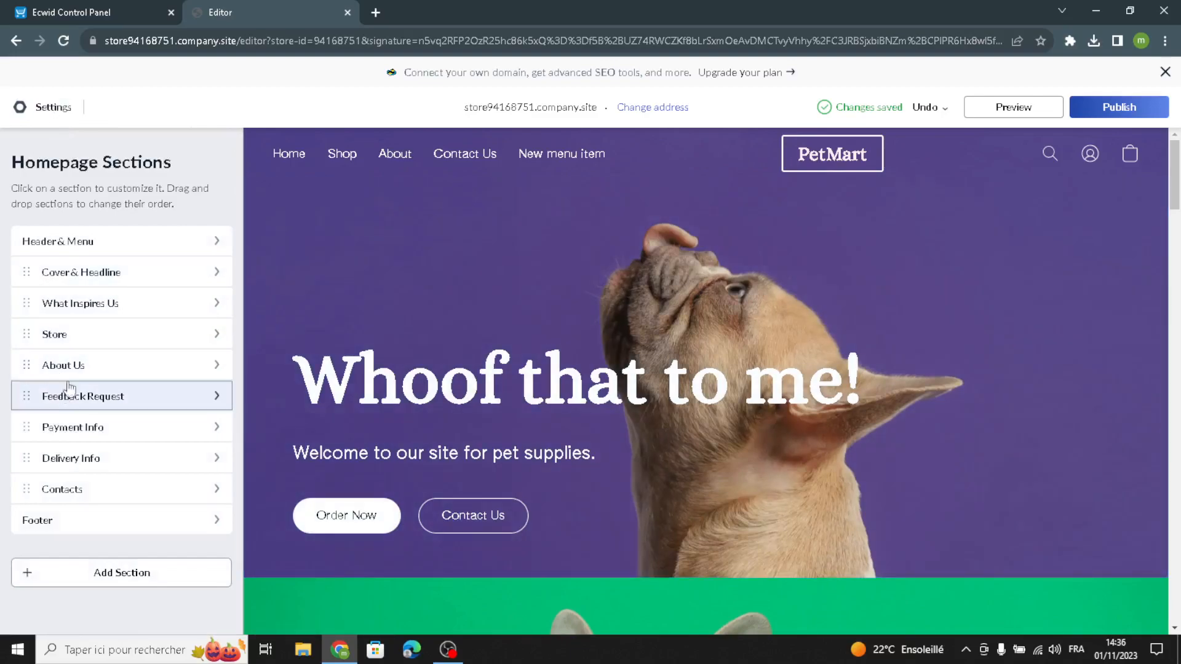
Apply the layout with text centered over the image to the What Inspires Us section
{"action": "left_click", "coordinate": [80, 304]}
{"action": "left_click", "coordinate": [117, 274]}
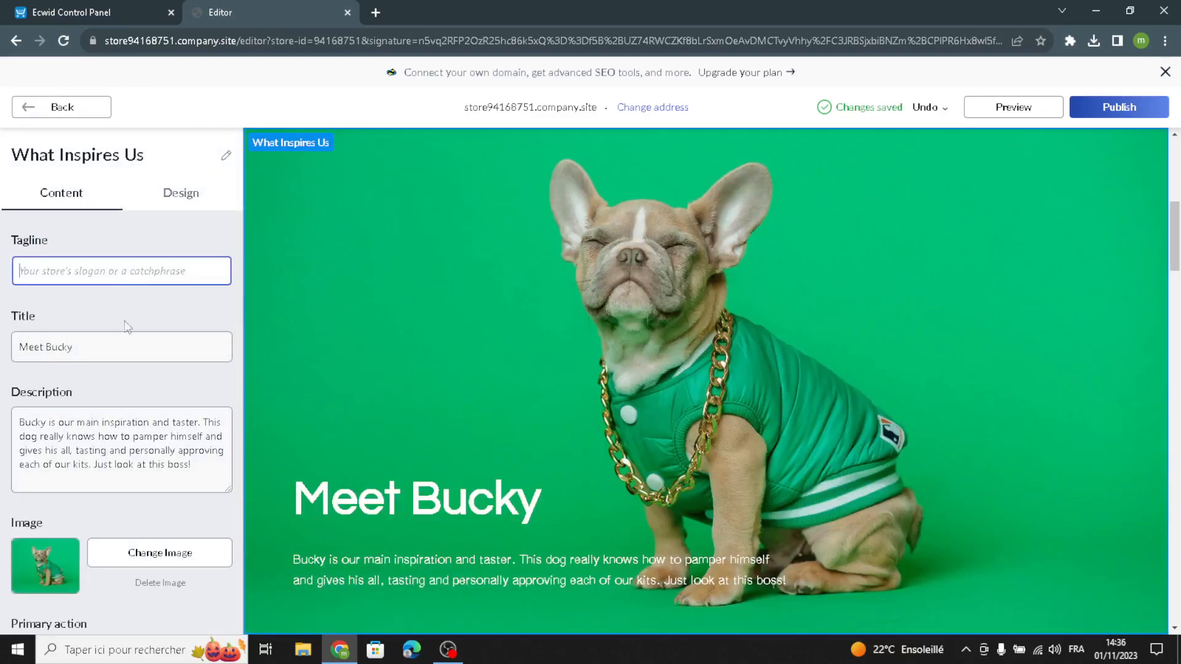
{"action": "left_click_drag", "start_coordinate": [212, 478], "coordinate": [3, 413]}
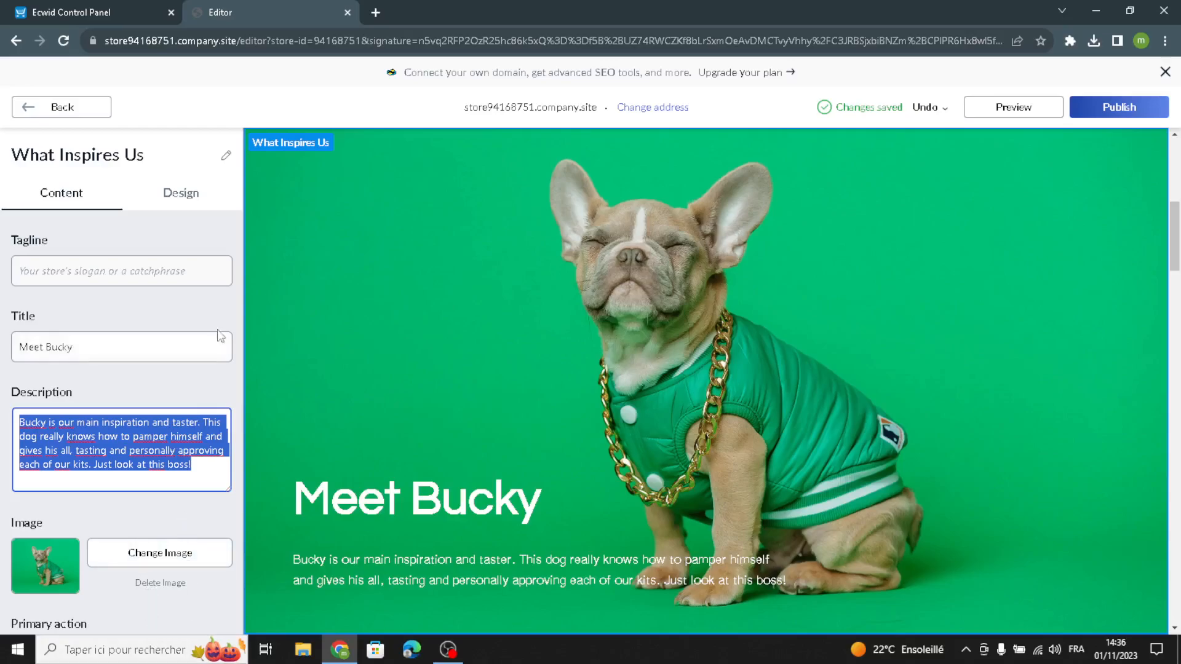
{"action": "left_click", "coordinate": [193, 193]}
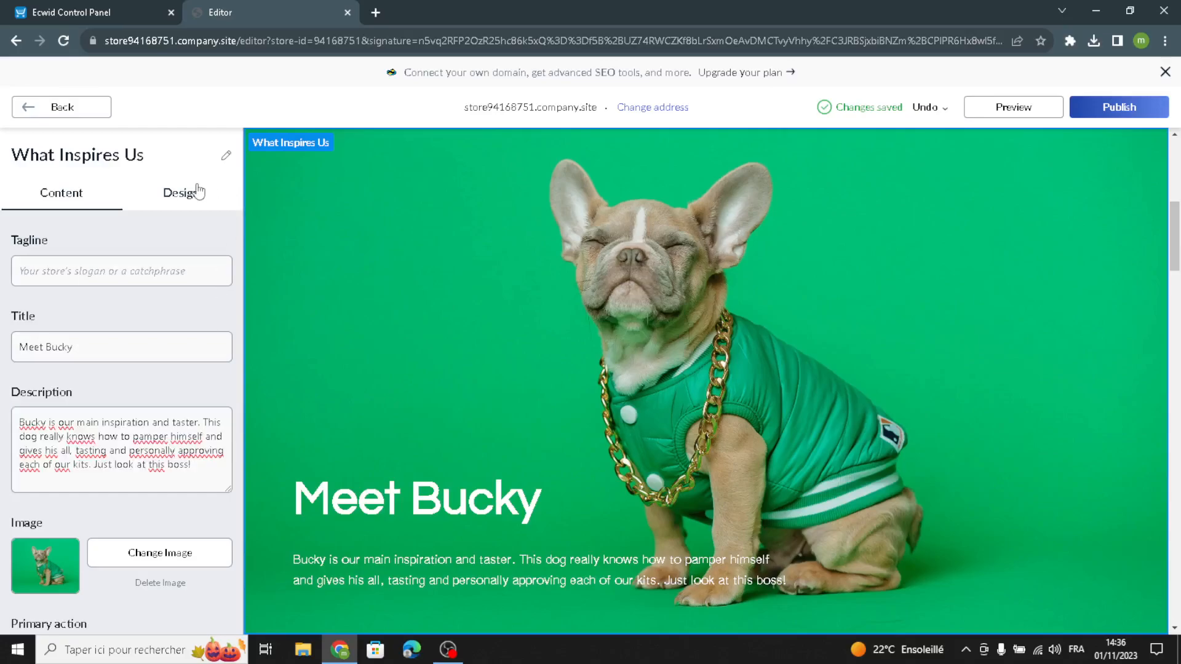
{"action": "left_click", "coordinate": [48, 509]}
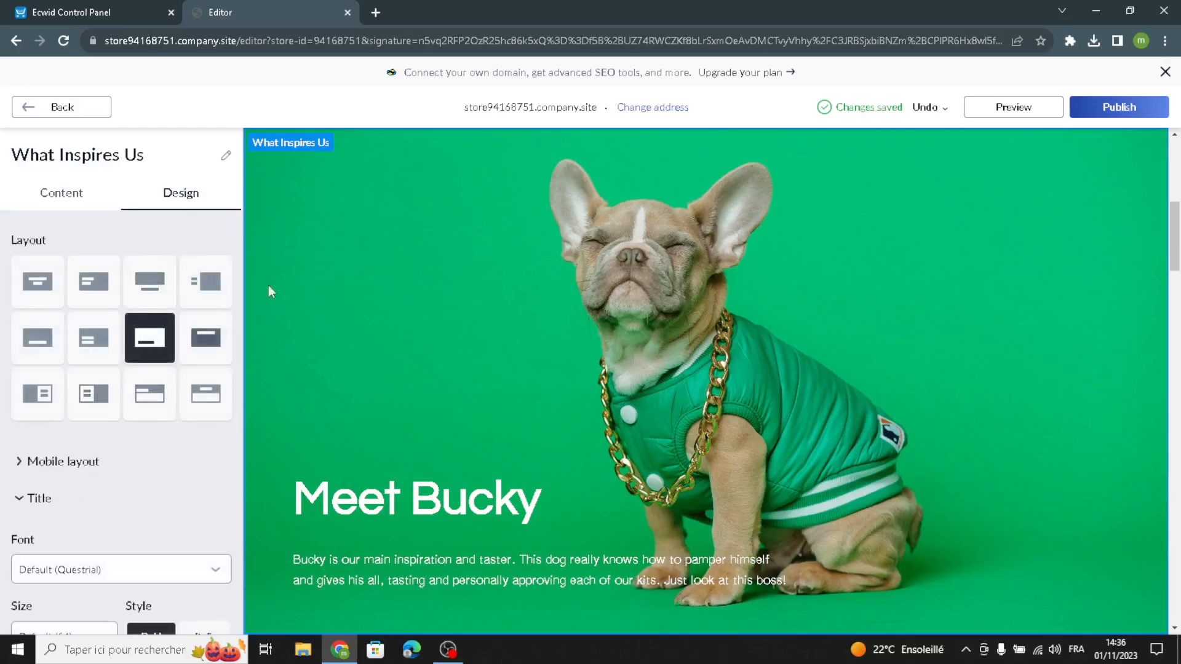
{"action": "left_click", "coordinate": [52, 282]}
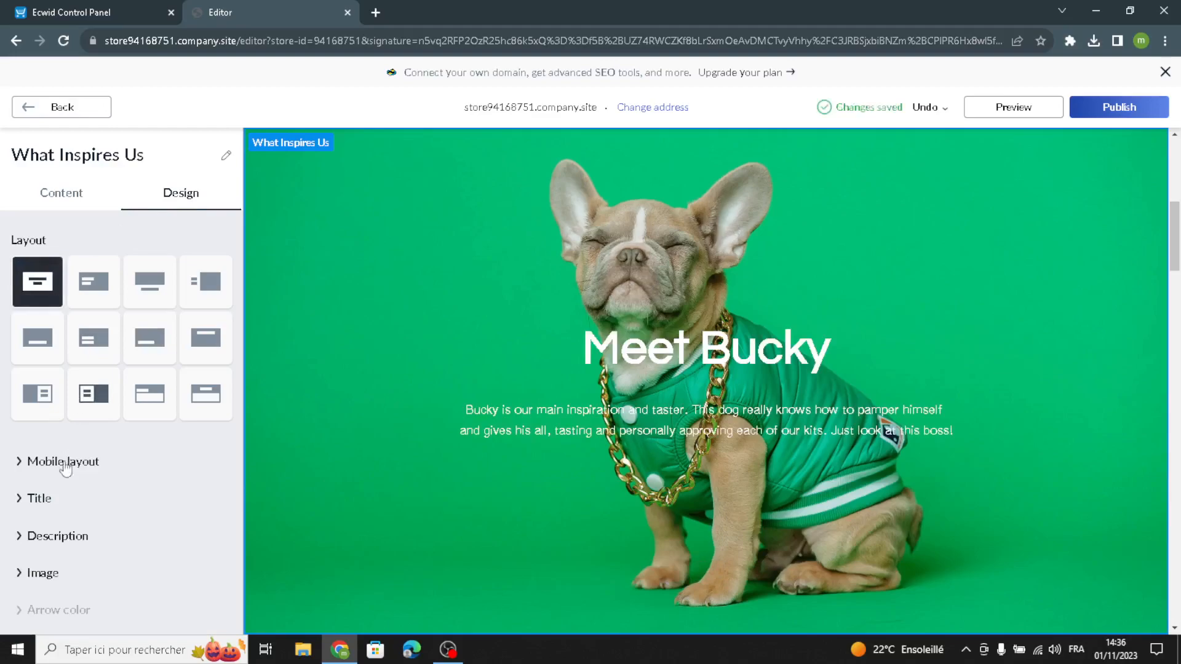
Set the title font of the What Inspires Us section to Alice
{"action": "left_click", "coordinate": [35, 498]}
{"action": "scroll", "coordinate": [58, 581], "scroll_direction": "down", "scroll_amount": 2}
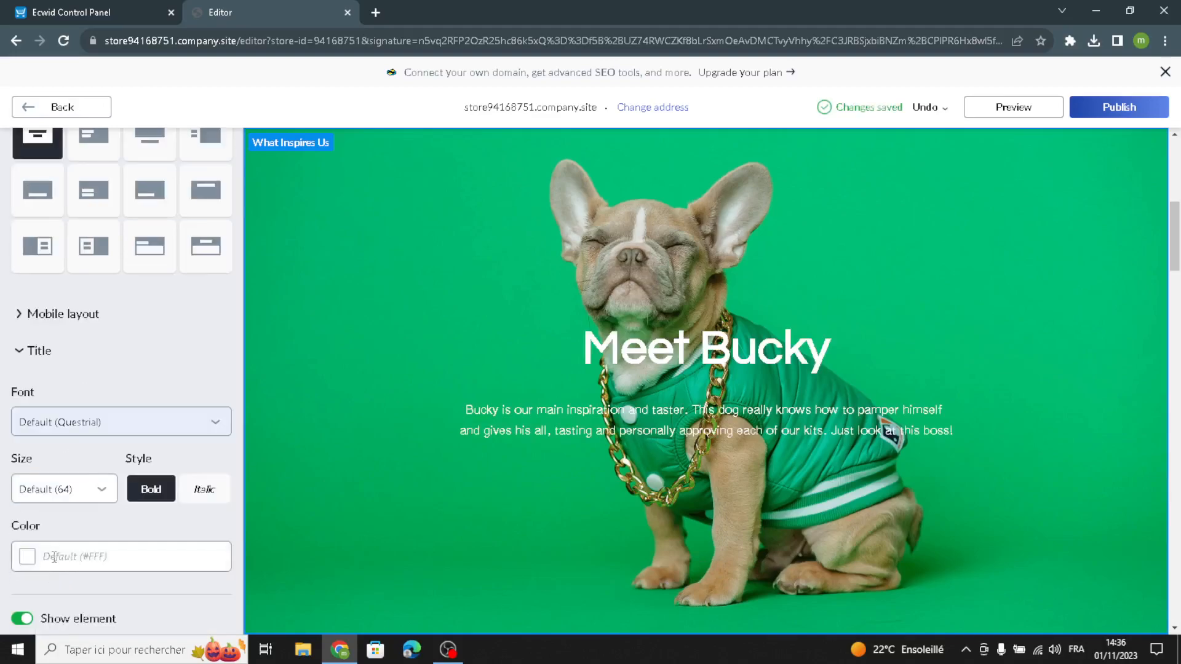
{"action": "left_click", "coordinate": [86, 422]}
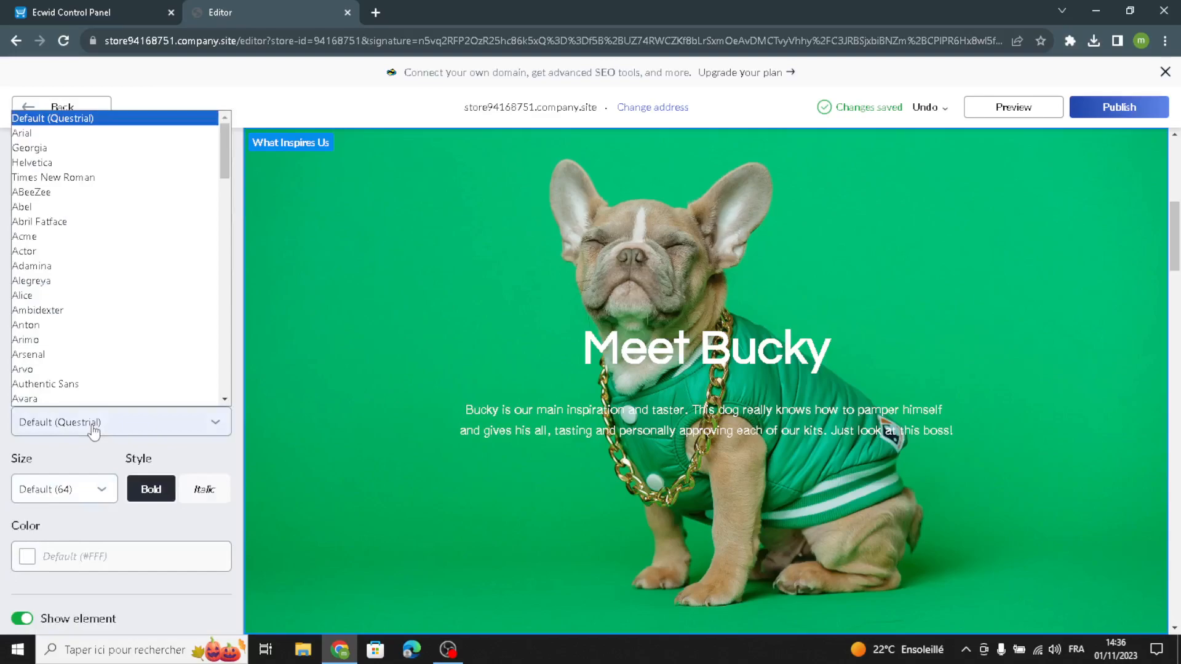
{"action": "left_click", "coordinate": [49, 295]}
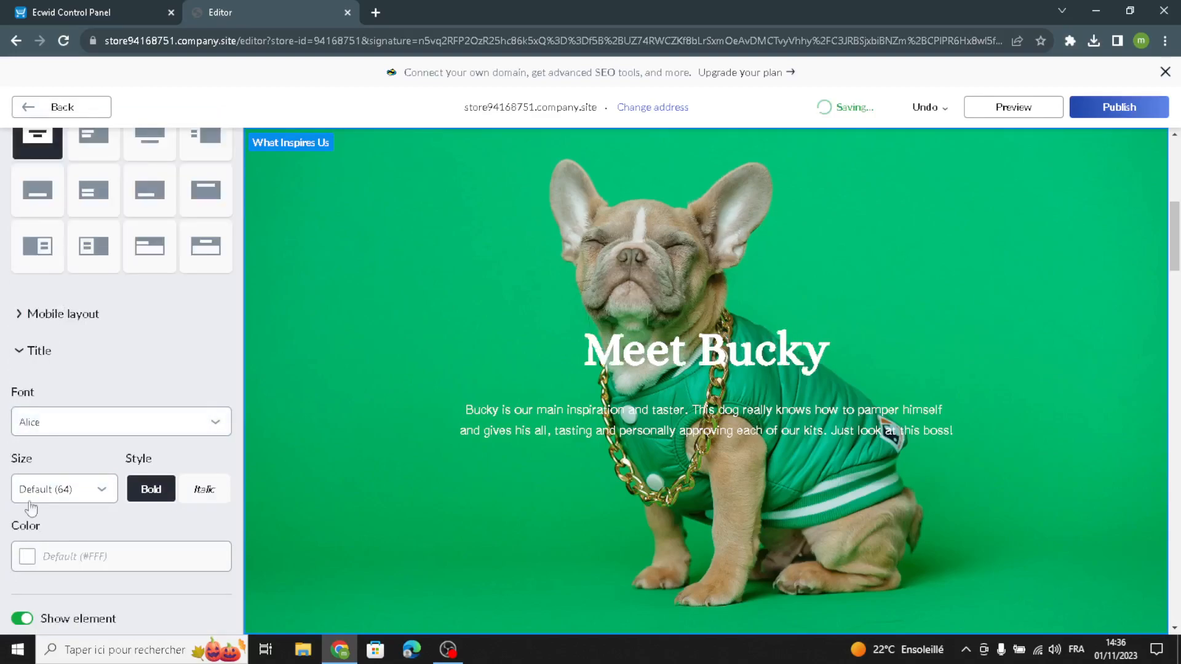
Set the What Inspires Us description text size to 28 and return to the homepage sections
{"action": "scroll", "coordinate": [36, 473], "scroll_direction": "down", "scroll_amount": 3}
{"action": "left_click", "coordinate": [52, 486]}
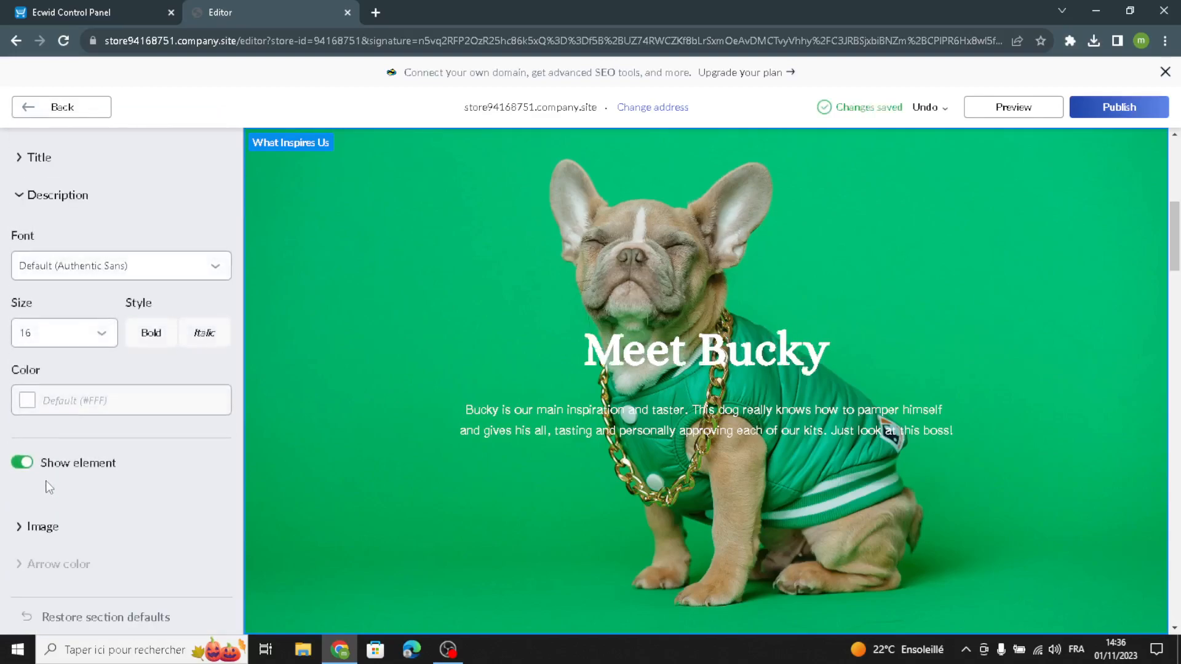
{"action": "left_click", "coordinate": [24, 340]}
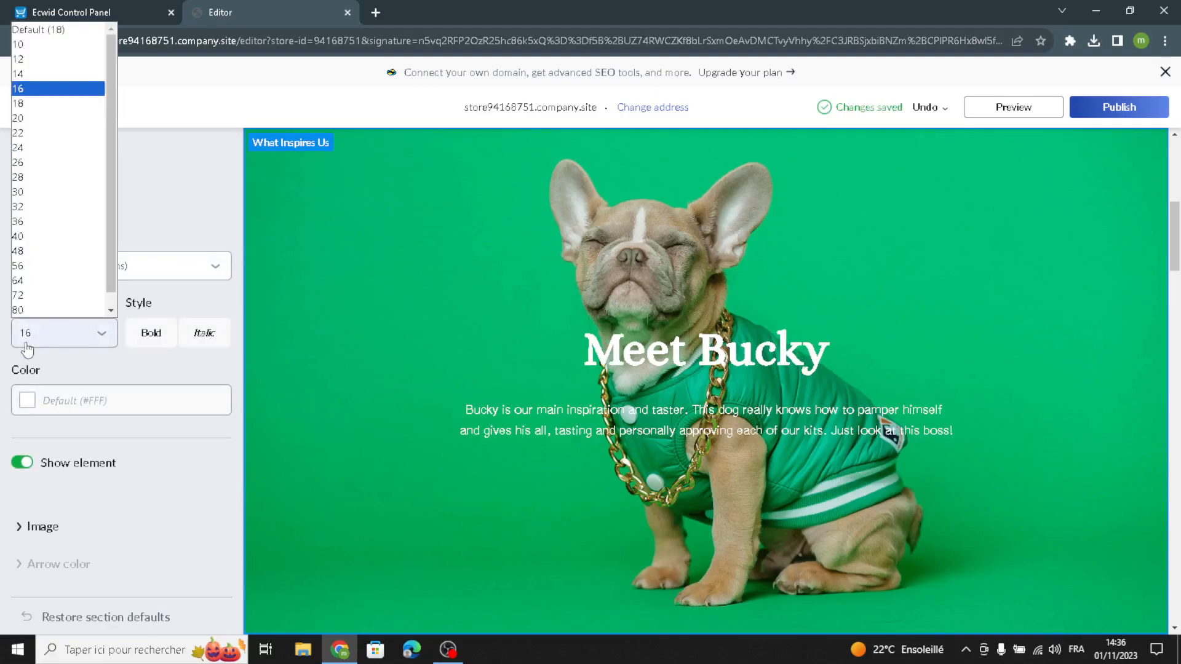
{"action": "left_click", "coordinate": [23, 182]}
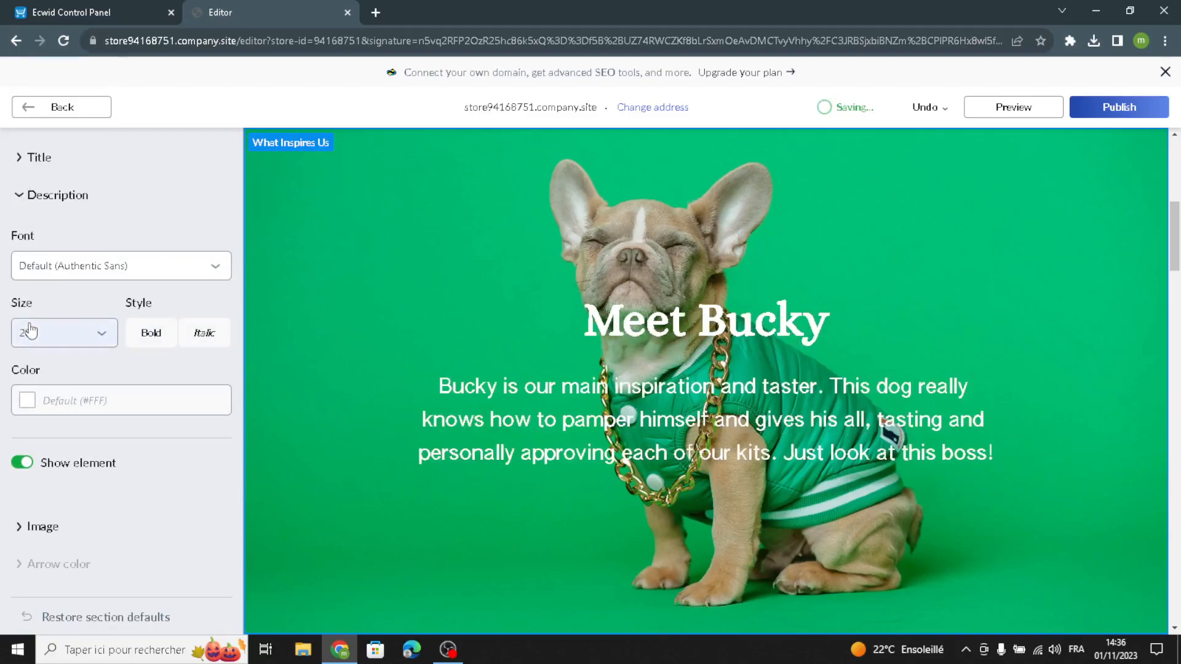
{"action": "left_click", "coordinate": [44, 107]}
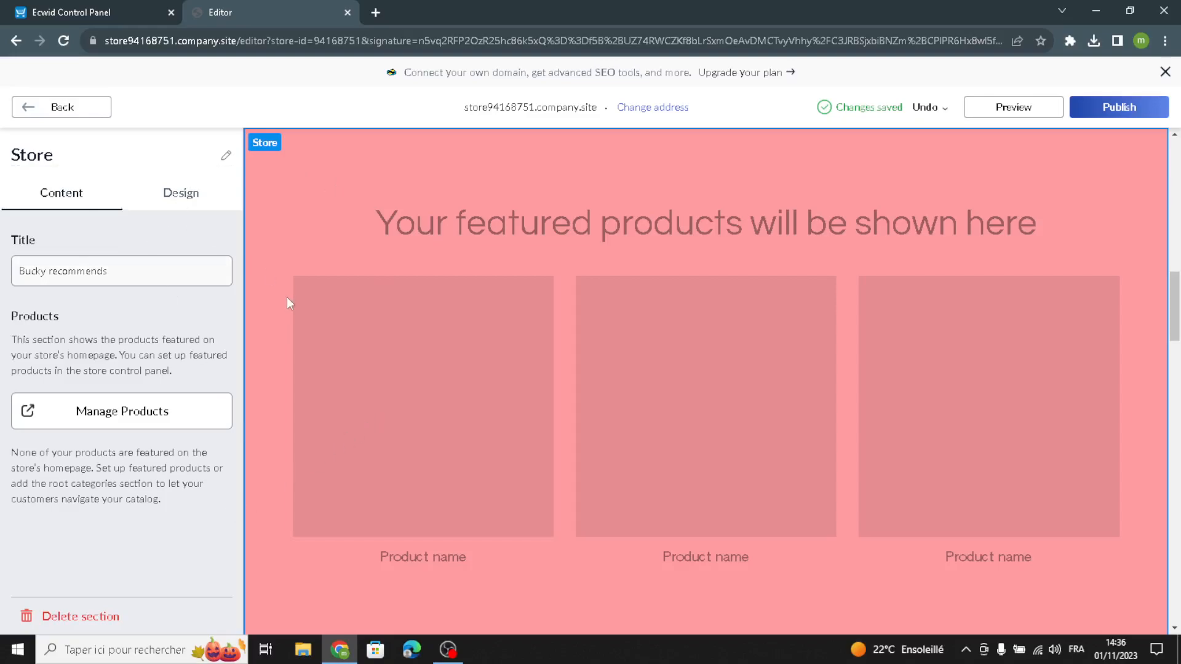
Switch to the Ecwid Control Panel and start a new product in the catalog
{"action": "left_click", "coordinate": [115, 3]}
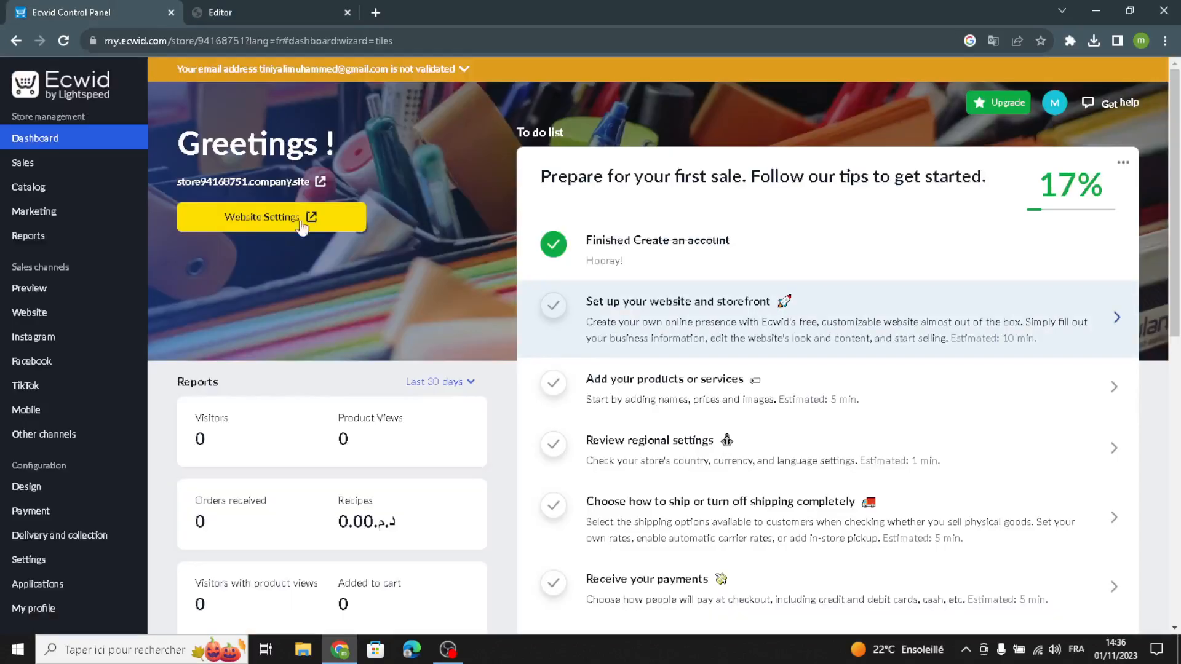
{"action": "left_click", "coordinate": [598, 397]}
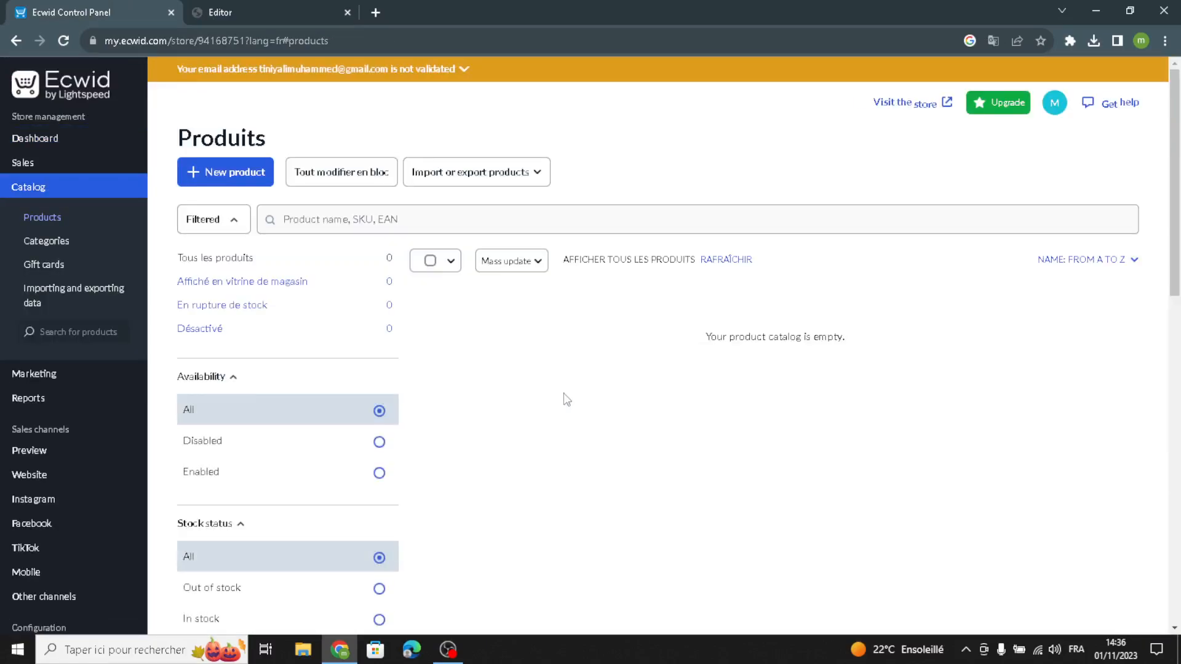
{"action": "left_click", "coordinate": [265, 181]}
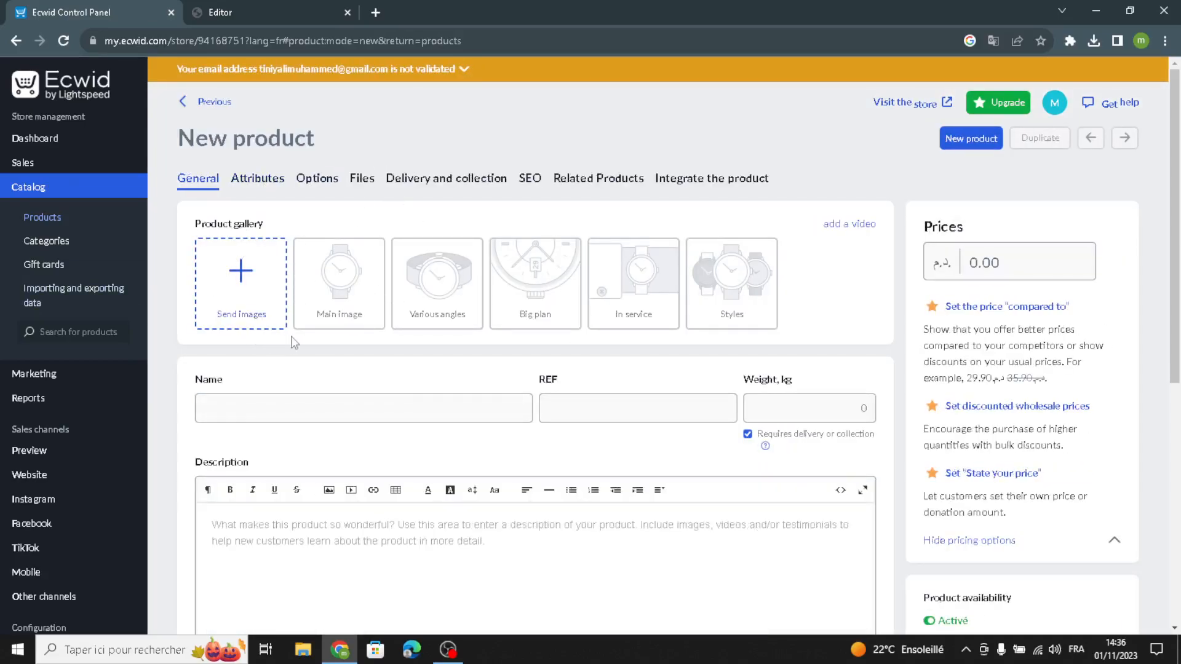
Search Google Images for "pet supplies" in a new browser tab and browse the pictures
{"action": "left_click", "coordinate": [375, 12]}
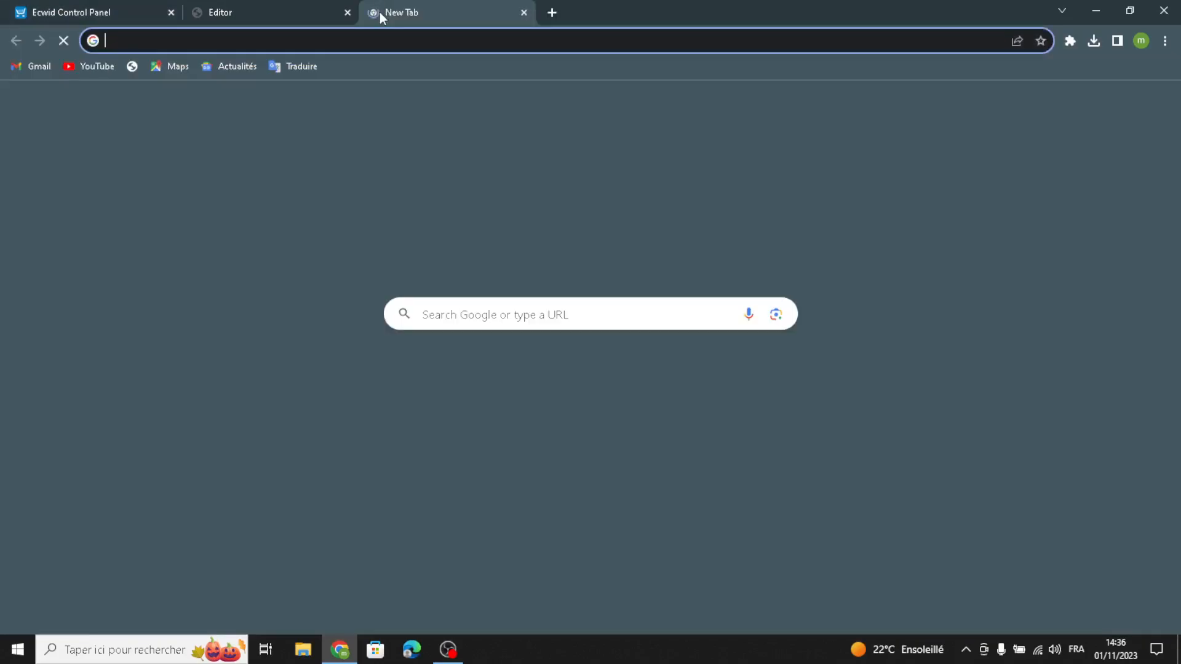
{"action": "type", "text": "pe"}
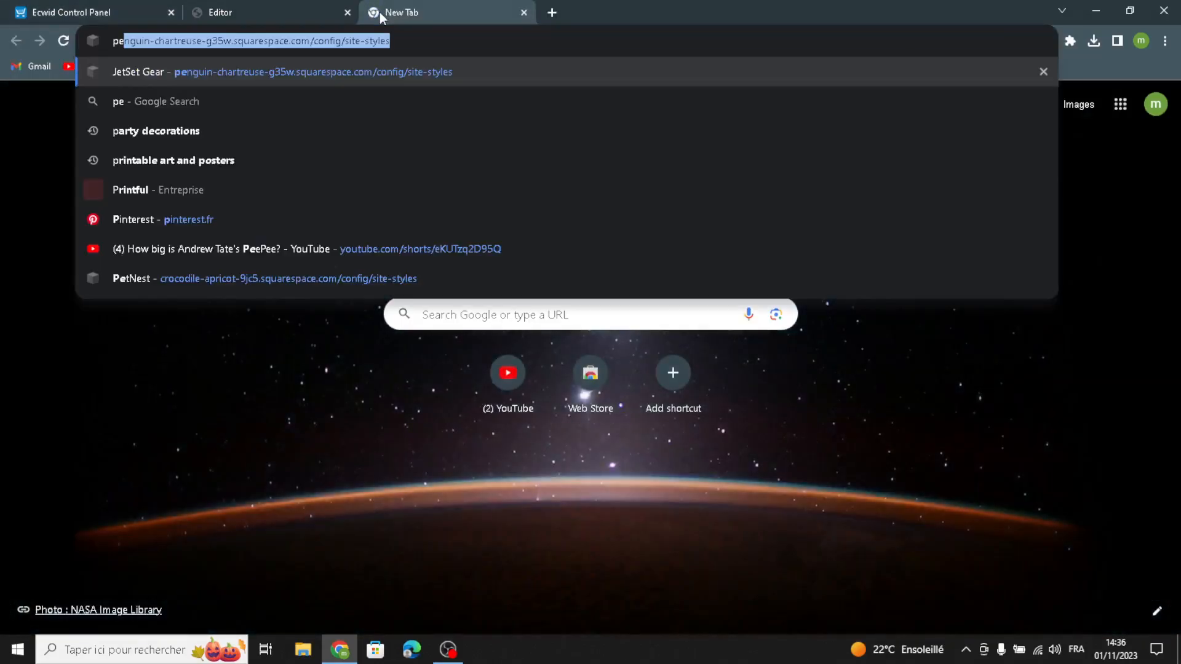
{"action": "type", "text": "t su"}
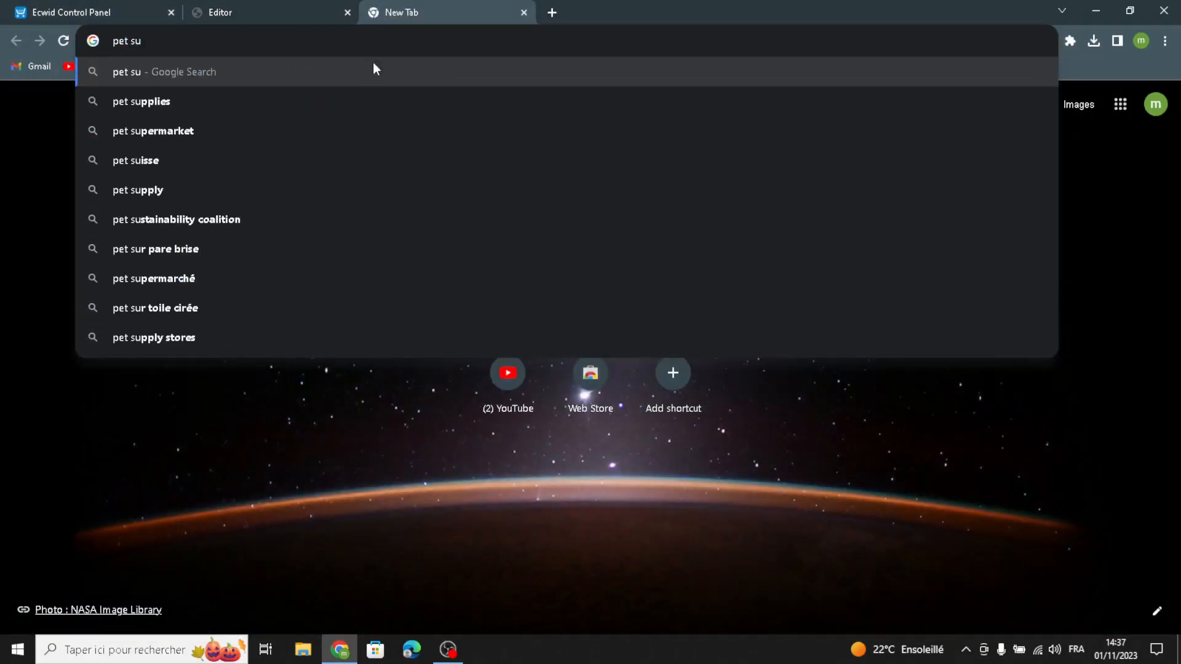
{"action": "left_click", "coordinate": [375, 107]}
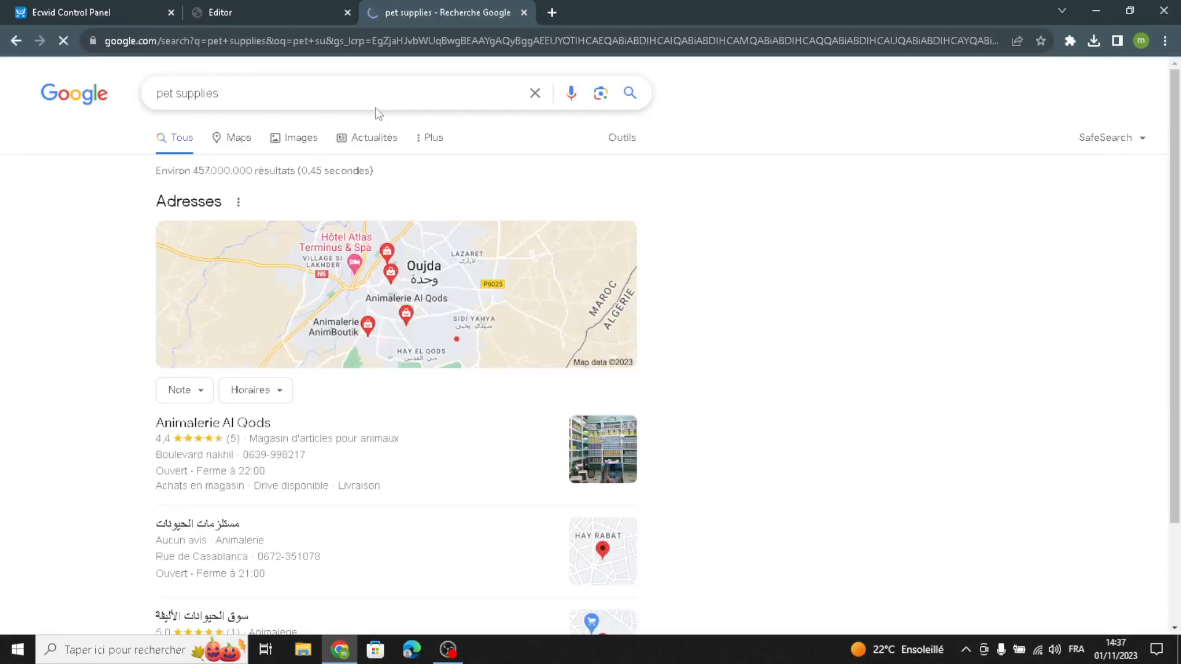
{"action": "left_click", "coordinate": [310, 141]}
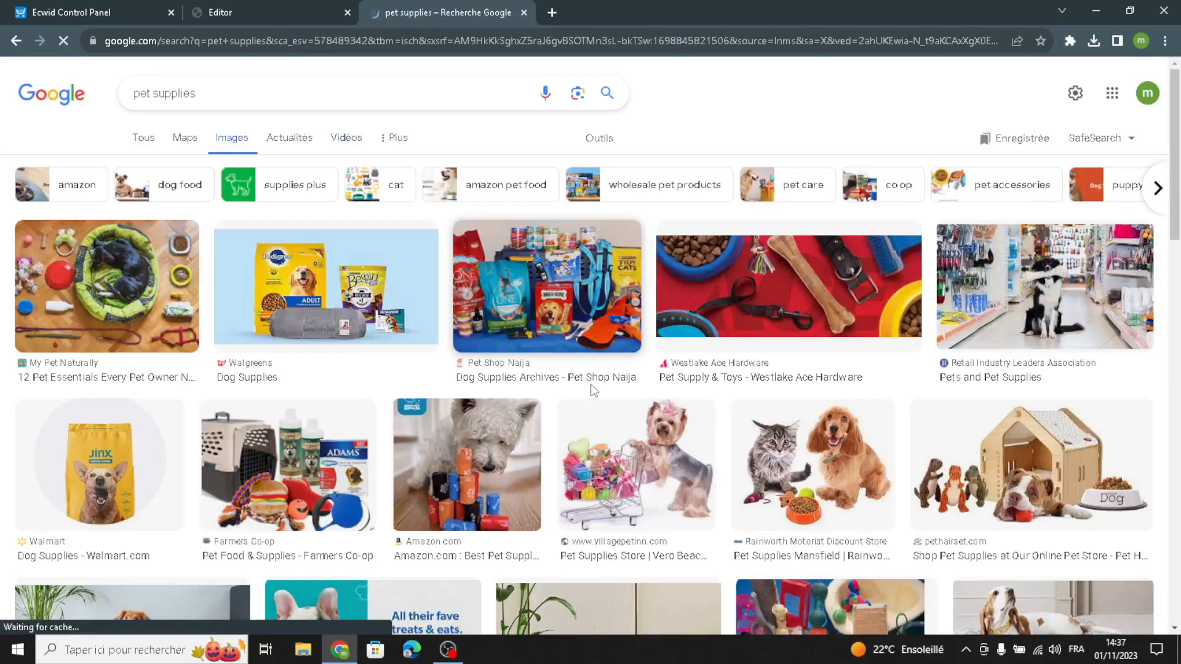
{"action": "scroll", "coordinate": [785, 460], "scroll_direction": "down", "scroll_amount": 2}
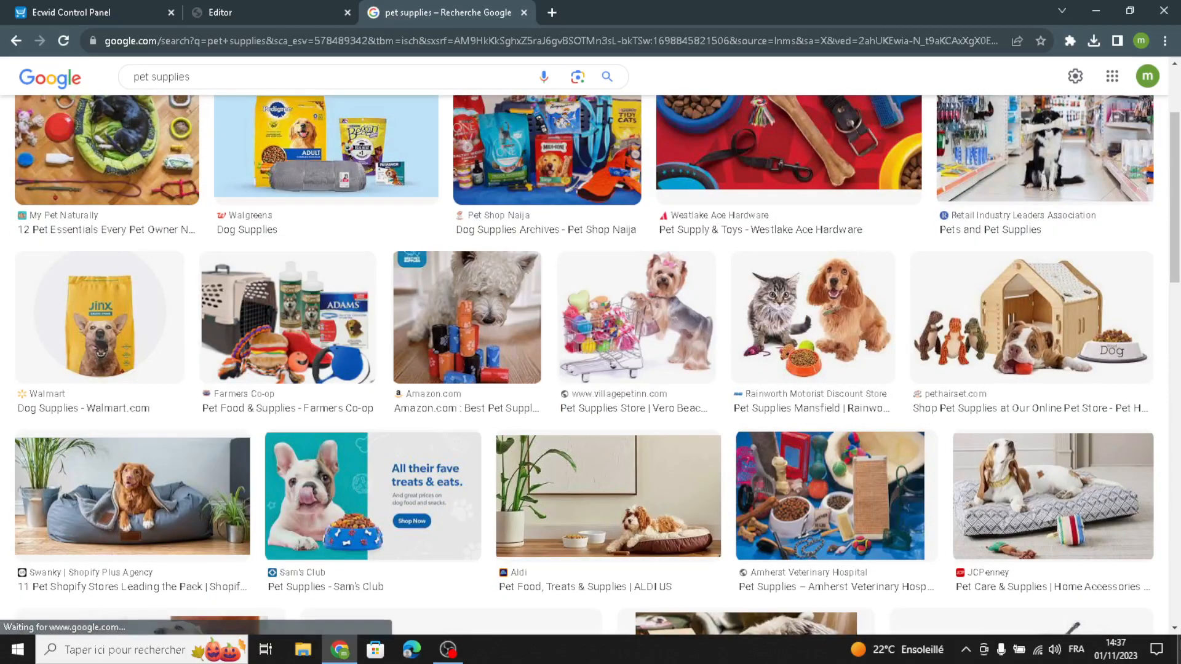
Browse the pet supplies image results and save the Walgreens Dog Supplies picture to the downloads folder as a JPG
{"action": "scroll", "coordinate": [828, 446], "scroll_direction": "down", "scroll_amount": 5}
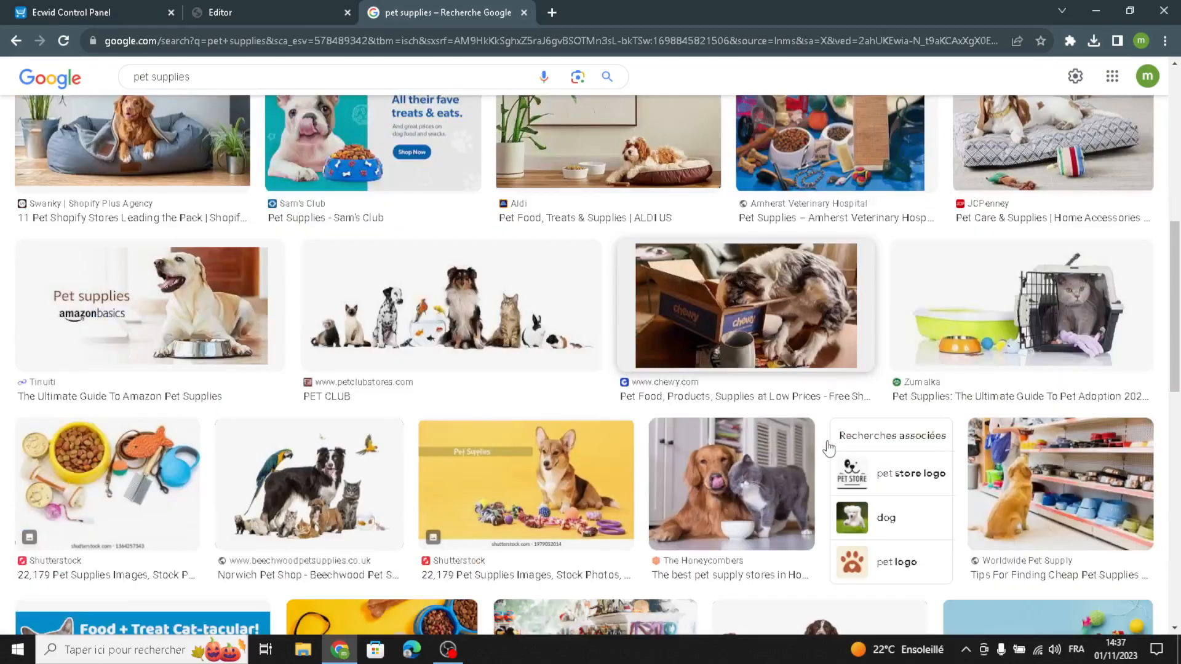
{"action": "scroll", "coordinate": [829, 445], "scroll_direction": "down", "scroll_amount": 2}
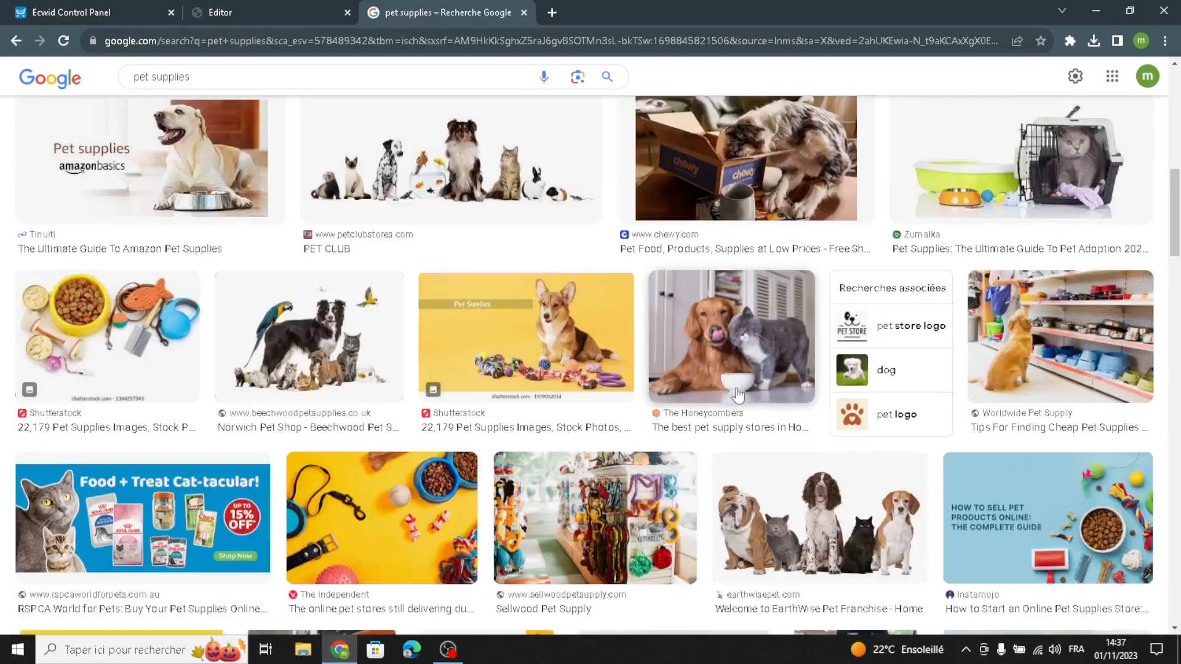
{"action": "scroll", "coordinate": [738, 394], "scroll_direction": "down", "scroll_amount": 2}
{"action": "scroll", "coordinate": [651, 454], "scroll_direction": "down", "scroll_amount": 1}
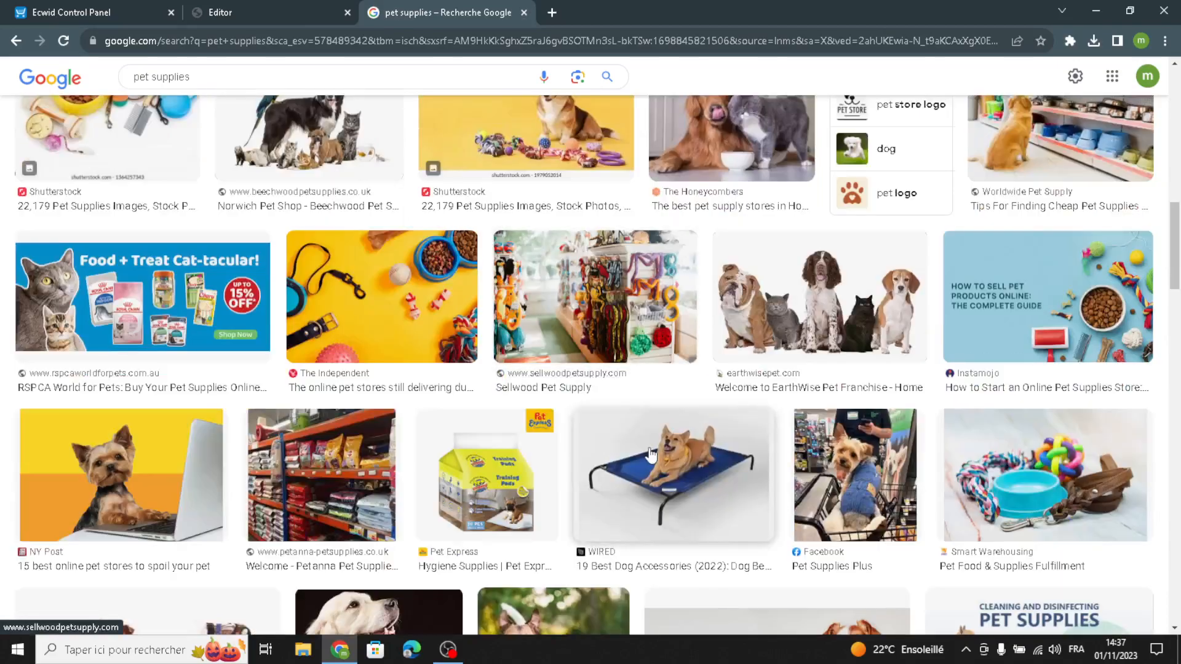
{"action": "scroll", "coordinate": [652, 458], "scroll_direction": "up", "scroll_amount": 10}
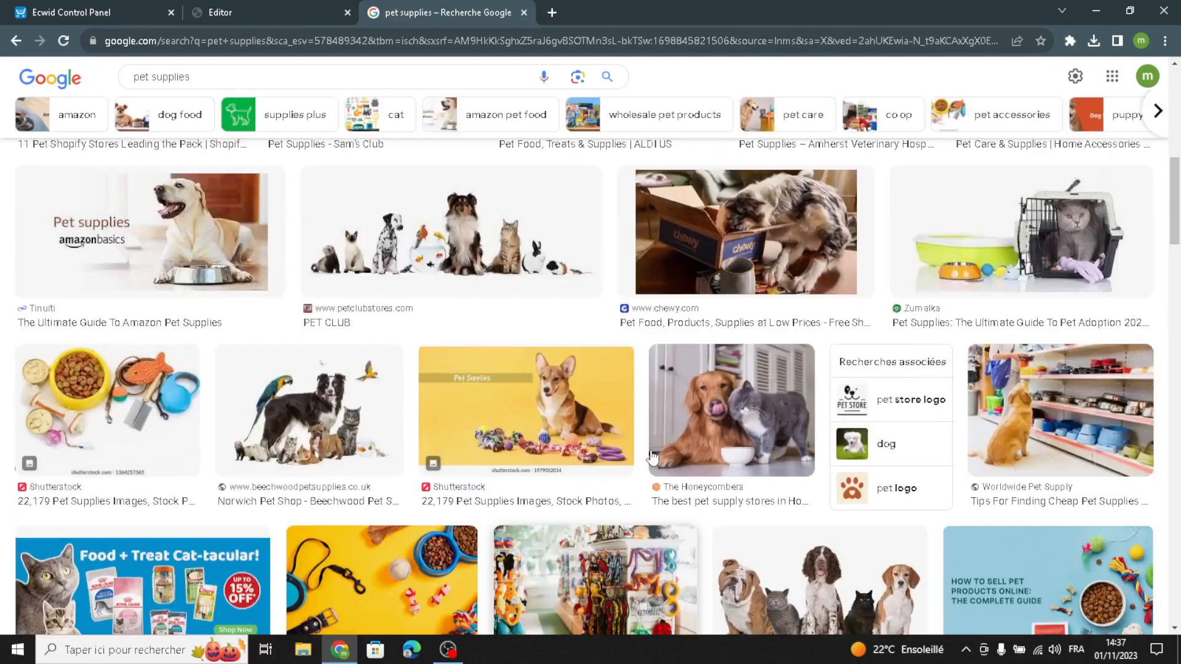
{"action": "scroll", "coordinate": [652, 457], "scroll_direction": "up", "scroll_amount": 2}
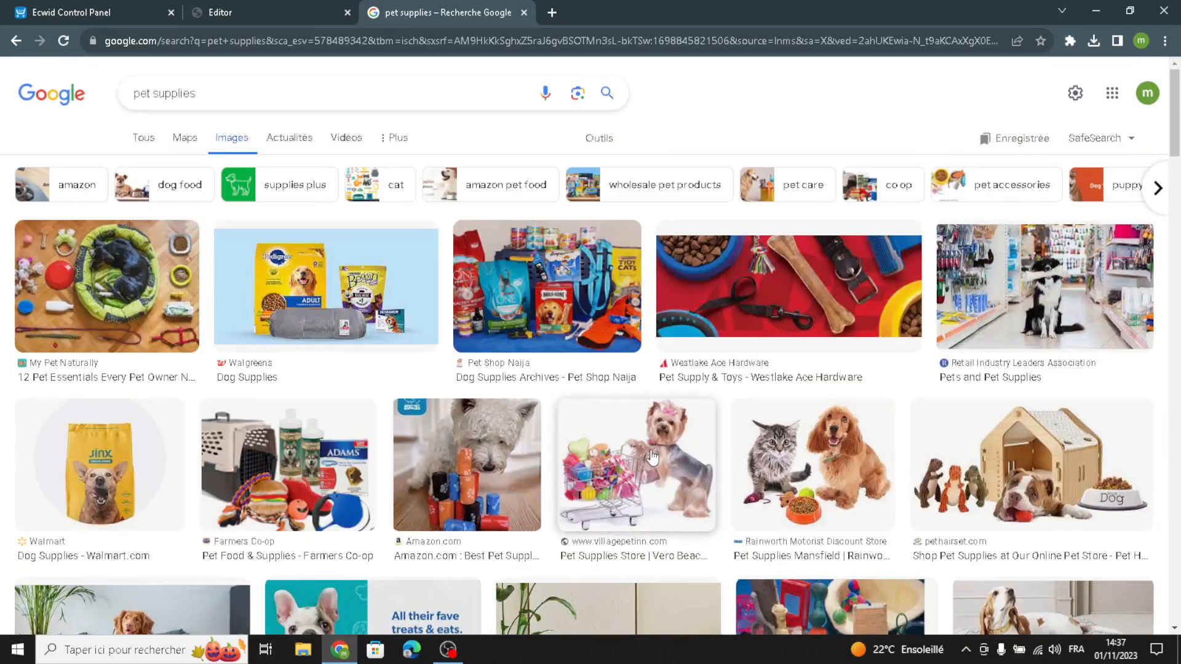
{"action": "scroll", "coordinate": [732, 447], "scroll_direction": "down", "scroll_amount": 1}
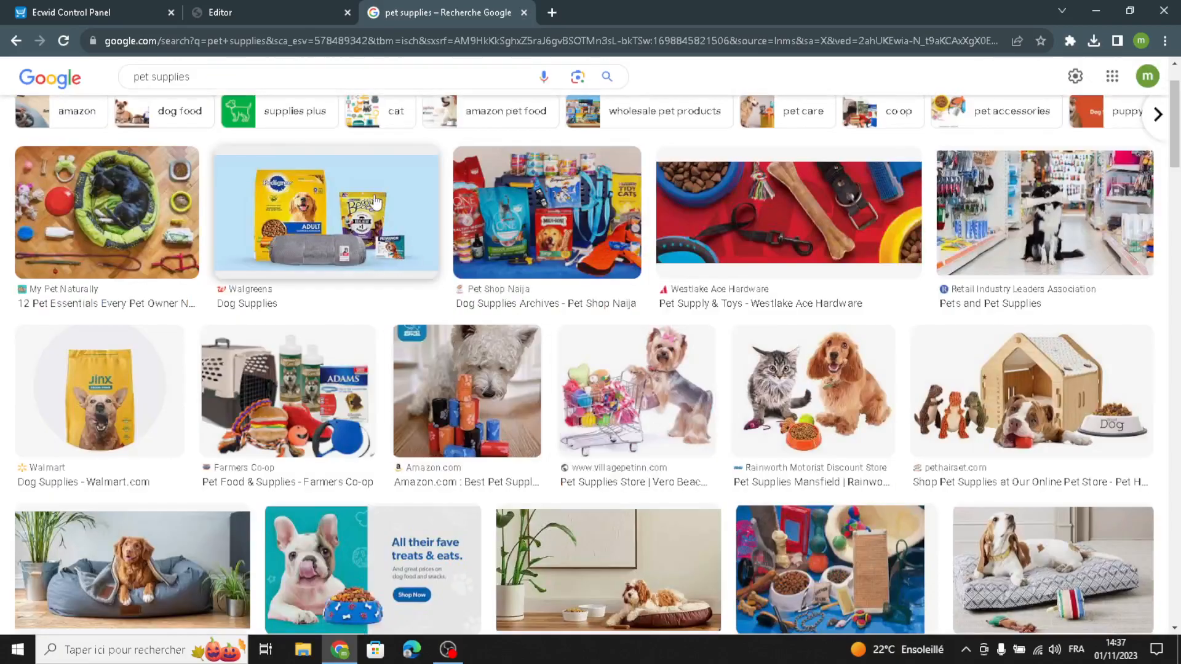
{"action": "left_click", "coordinate": [376, 203]}
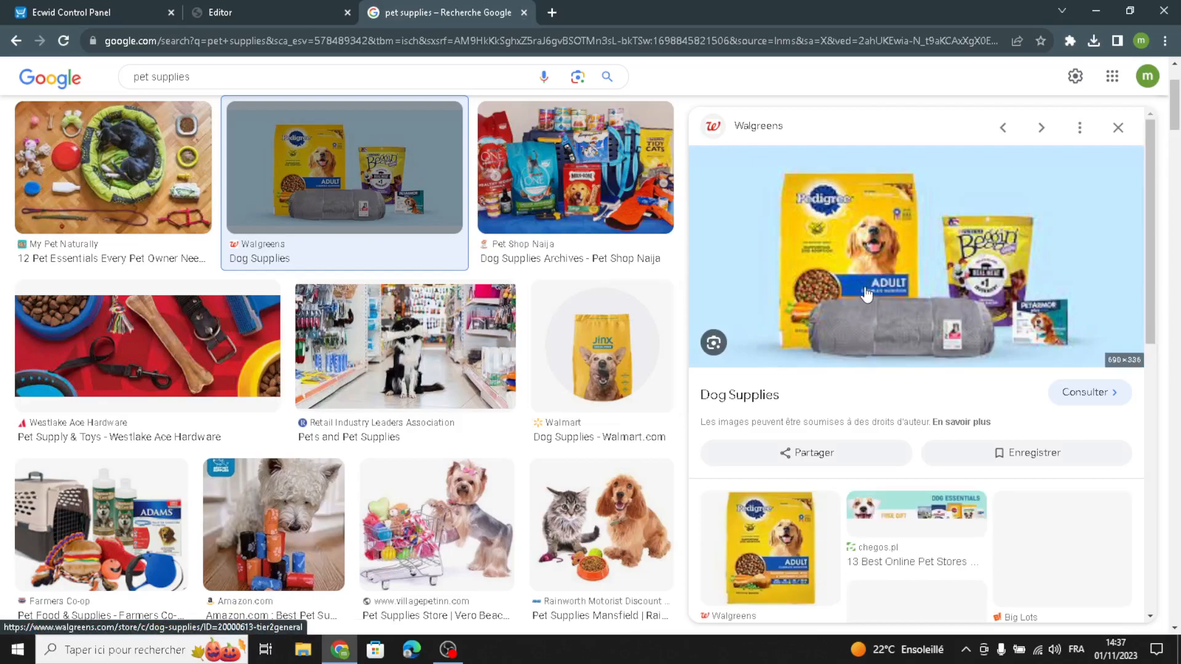
{"action": "right_click", "coordinate": [808, 275]}
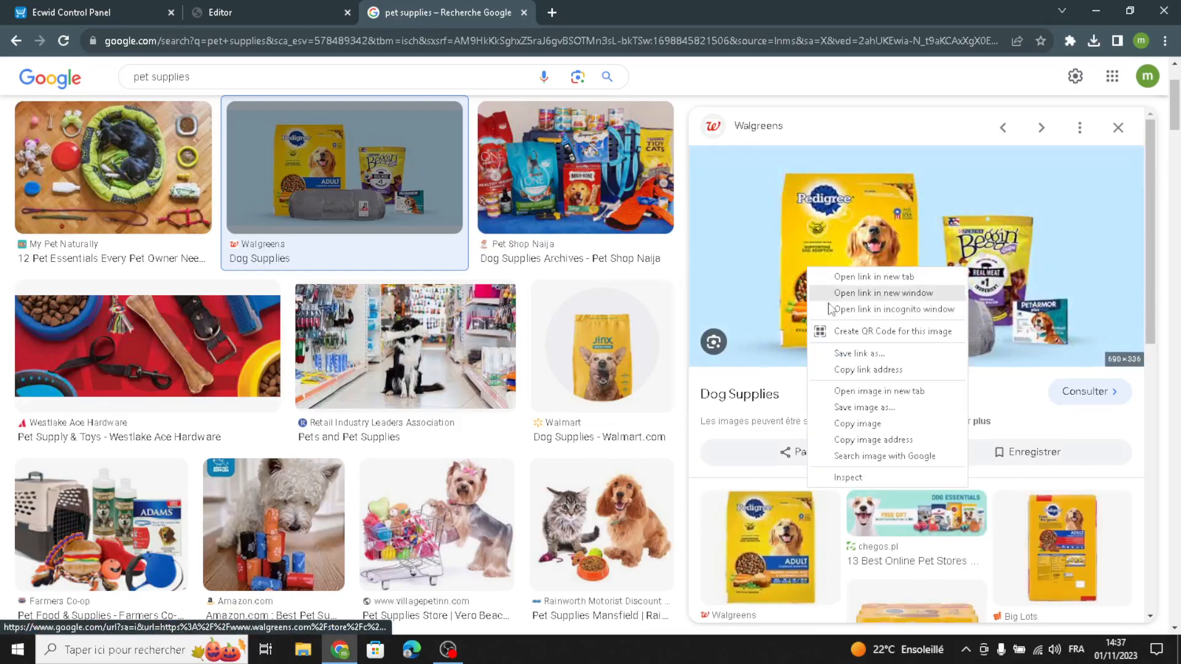
{"action": "left_click", "coordinate": [830, 409]}
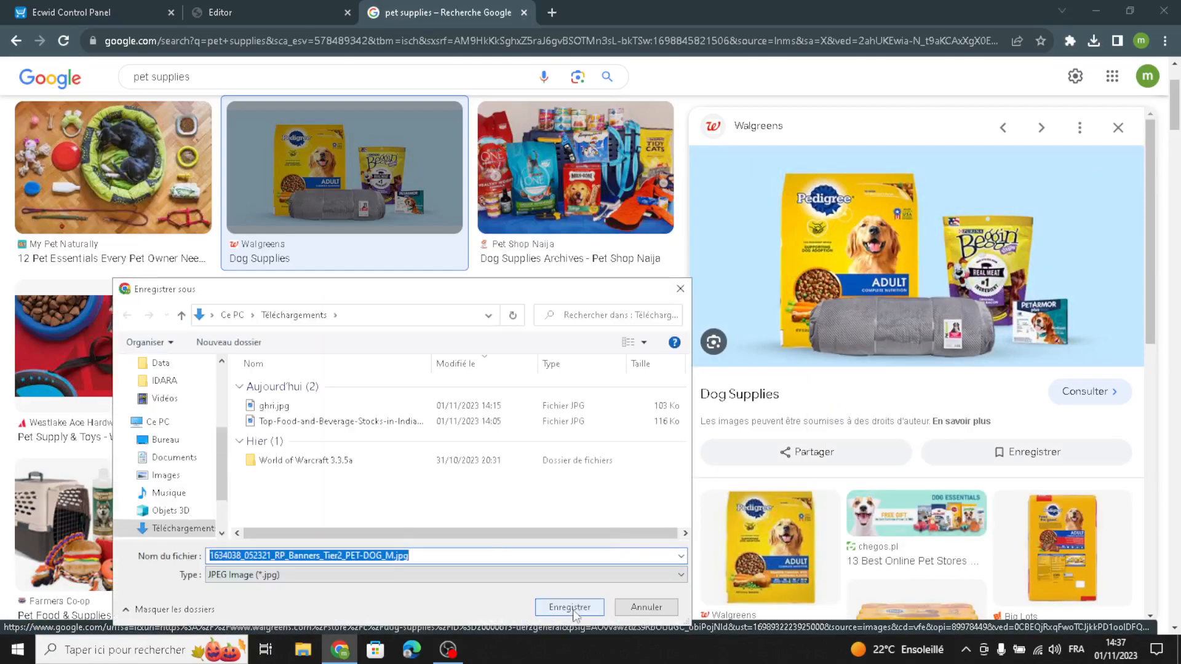
{"action": "left_click", "coordinate": [563, 605]}
Switch to the Ecwid Control Panel and upload the downloaded 1634038_052321_RP_Banners_Tier2_PET-DOG_M.jpg to the new product's gallery
{"action": "left_click", "coordinate": [59, 6]}
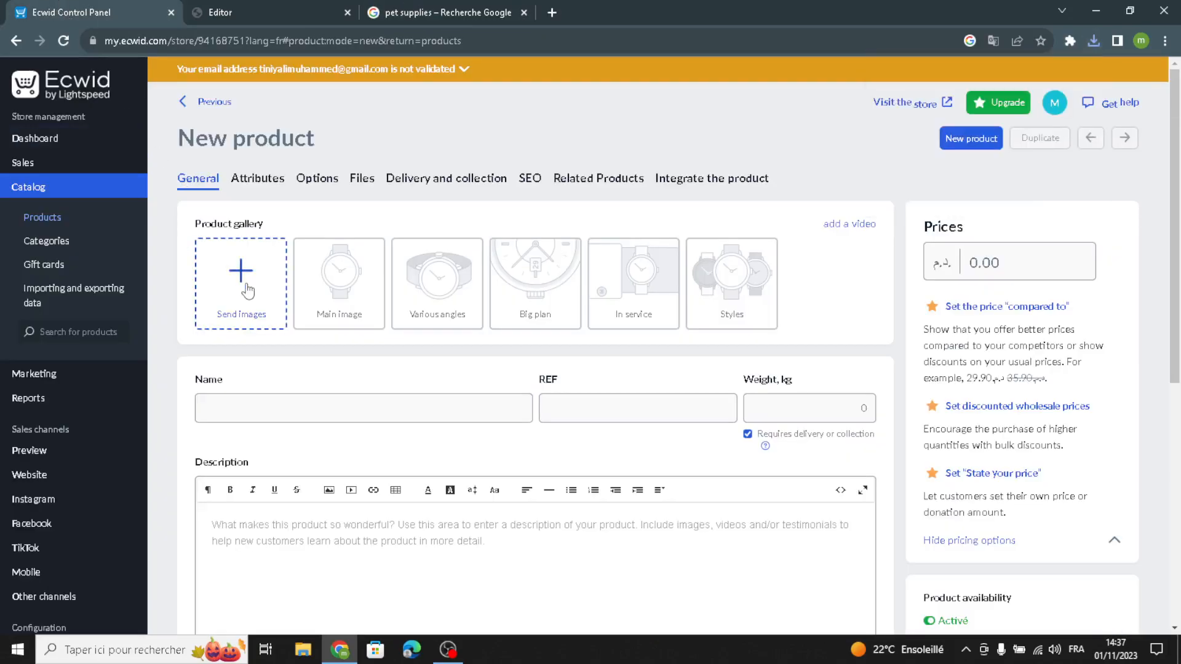
{"action": "left_click", "coordinate": [247, 313]}
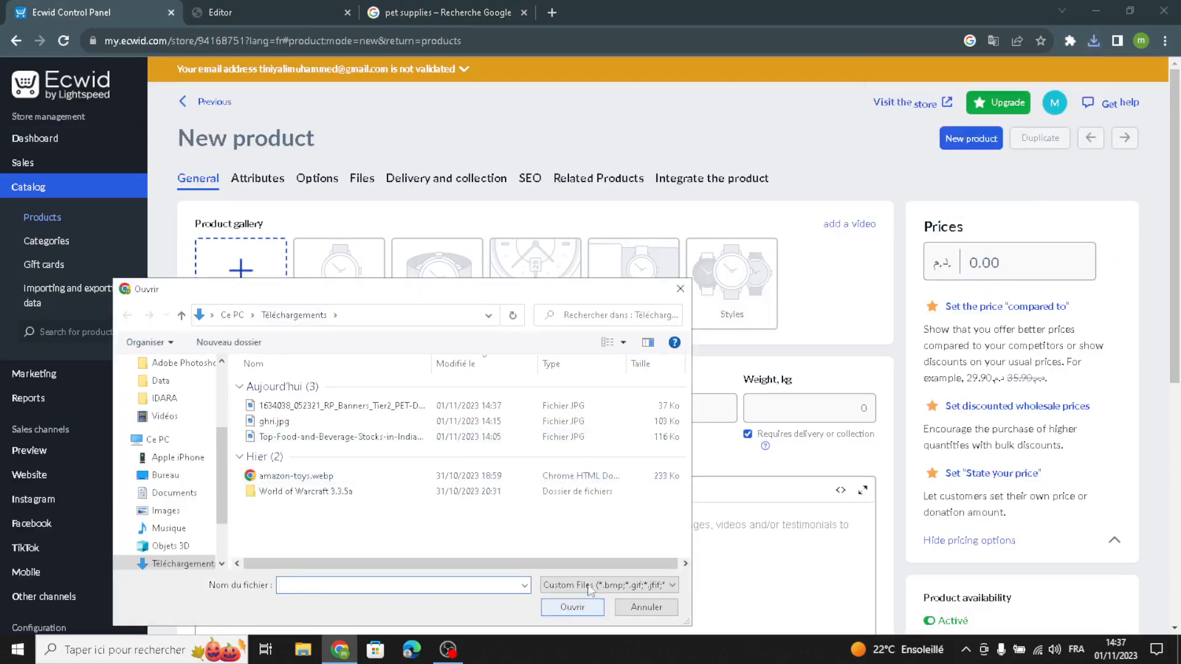
{"action": "left_click", "coordinate": [326, 407]}
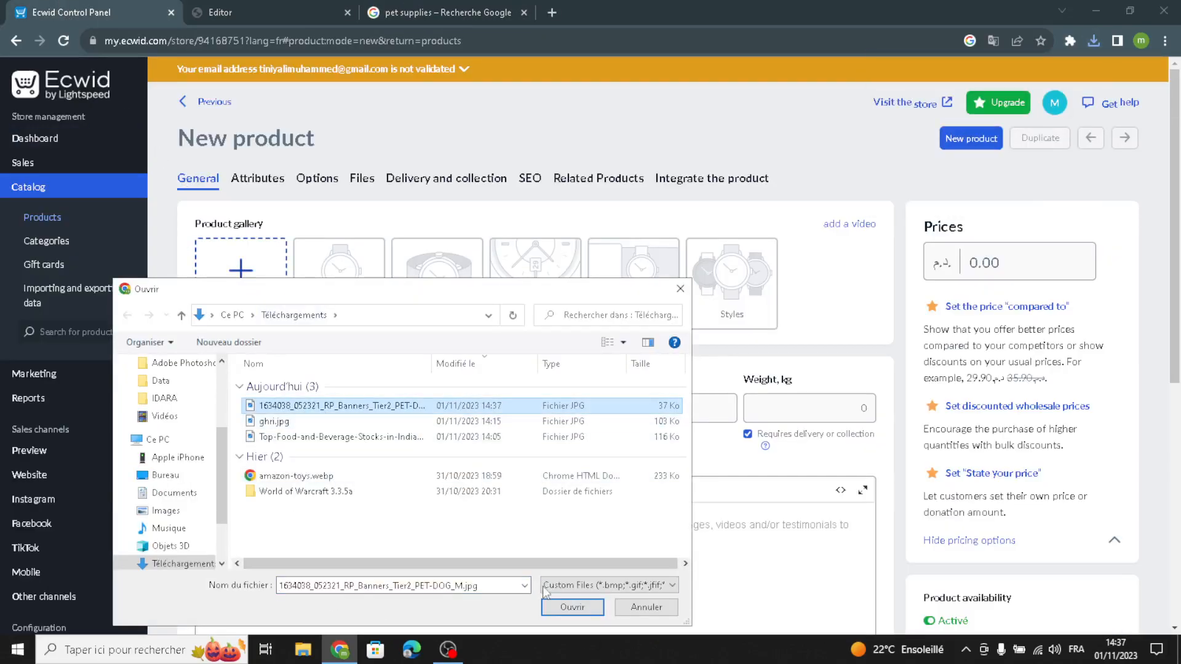
{"action": "left_click", "coordinate": [569, 610]}
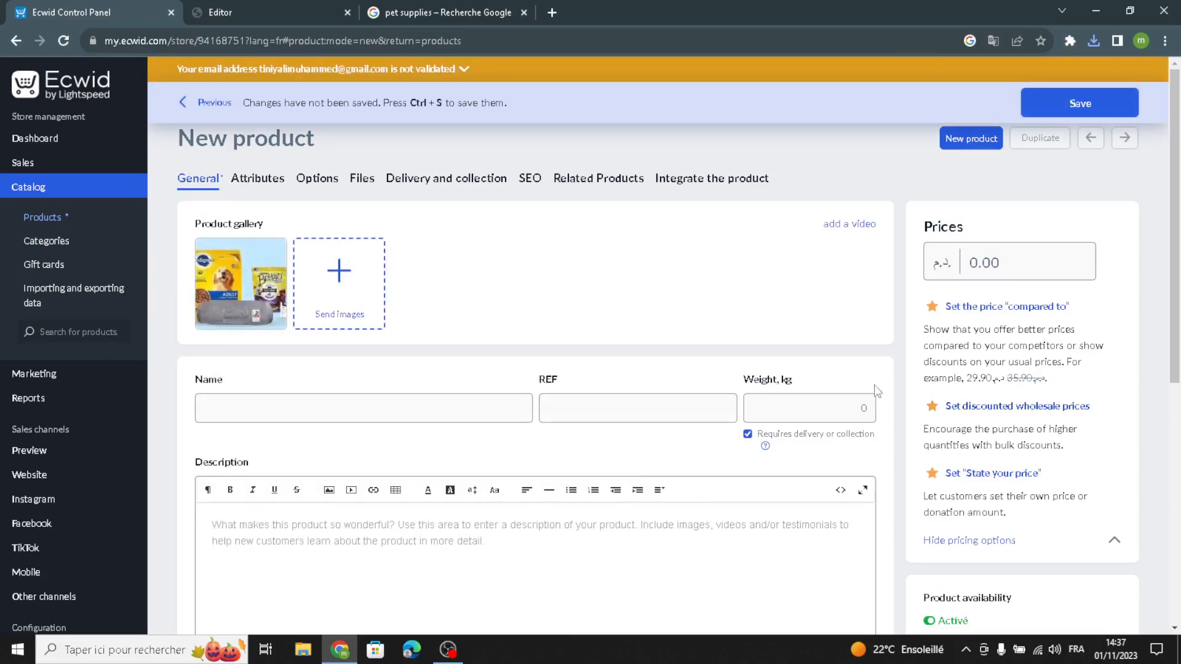
Look over the weight, price and description fields of the new product form
{"action": "left_click", "coordinate": [801, 412]}
{"action": "left_click", "coordinate": [1011, 263]}
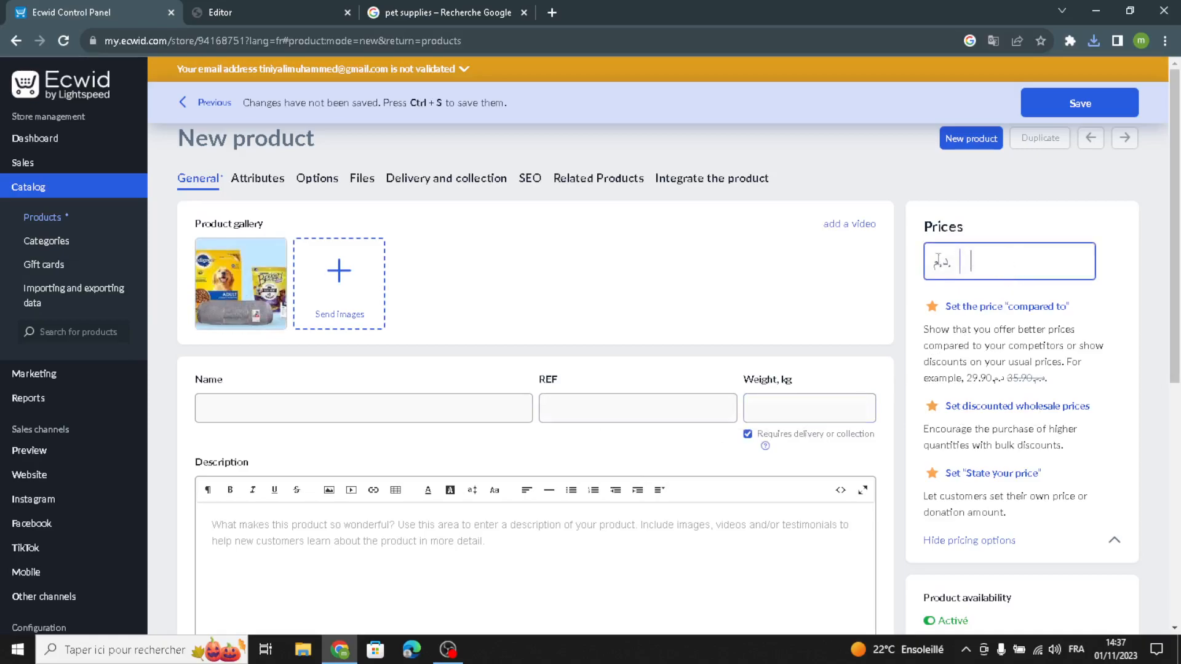
{"action": "left_click", "coordinate": [1000, 225]}
{"action": "left_click", "coordinate": [381, 583]}
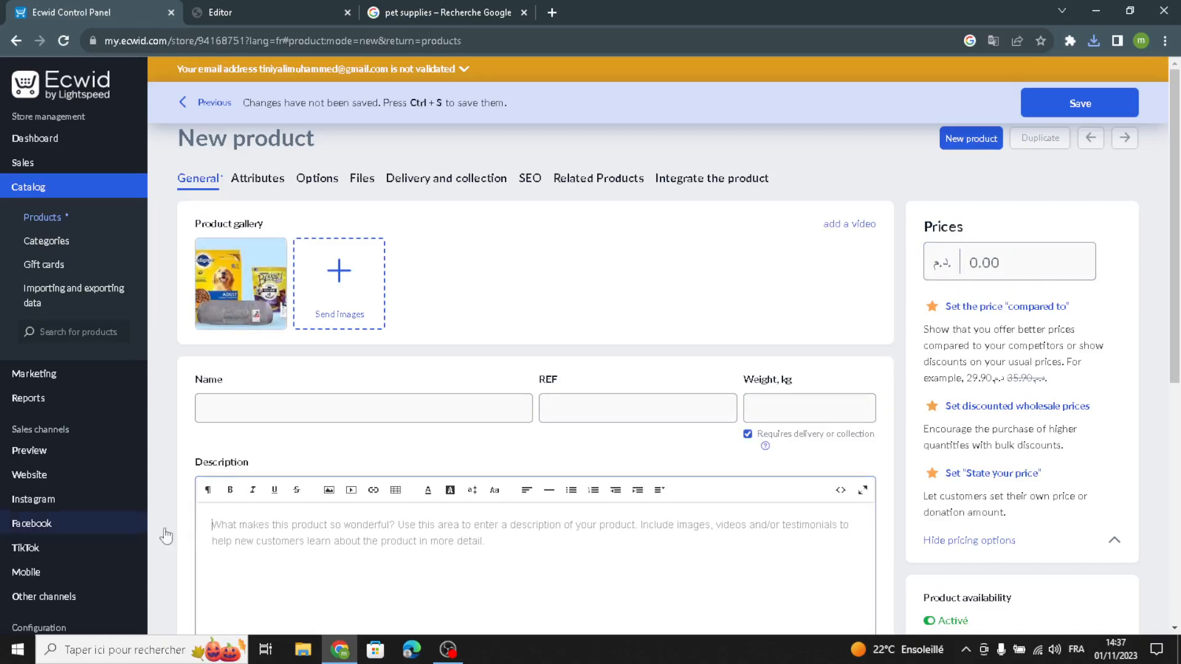
{"action": "scroll", "coordinate": [476, 564], "scroll_direction": "down", "scroll_amount": 3}
{"action": "scroll", "coordinate": [477, 564], "scroll_direction": "up", "scroll_amount": 3}
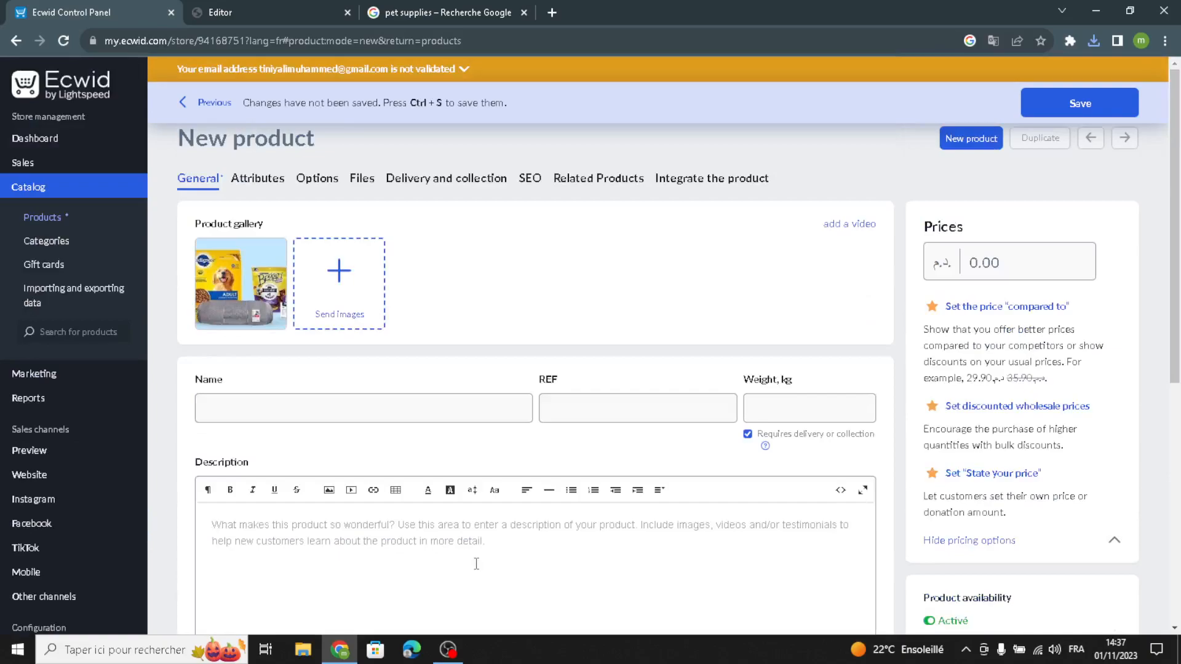
Switch to the site editor, review the Store section's background and title design settings, and return to the homepage sections
{"action": "left_click", "coordinate": [273, 2]}
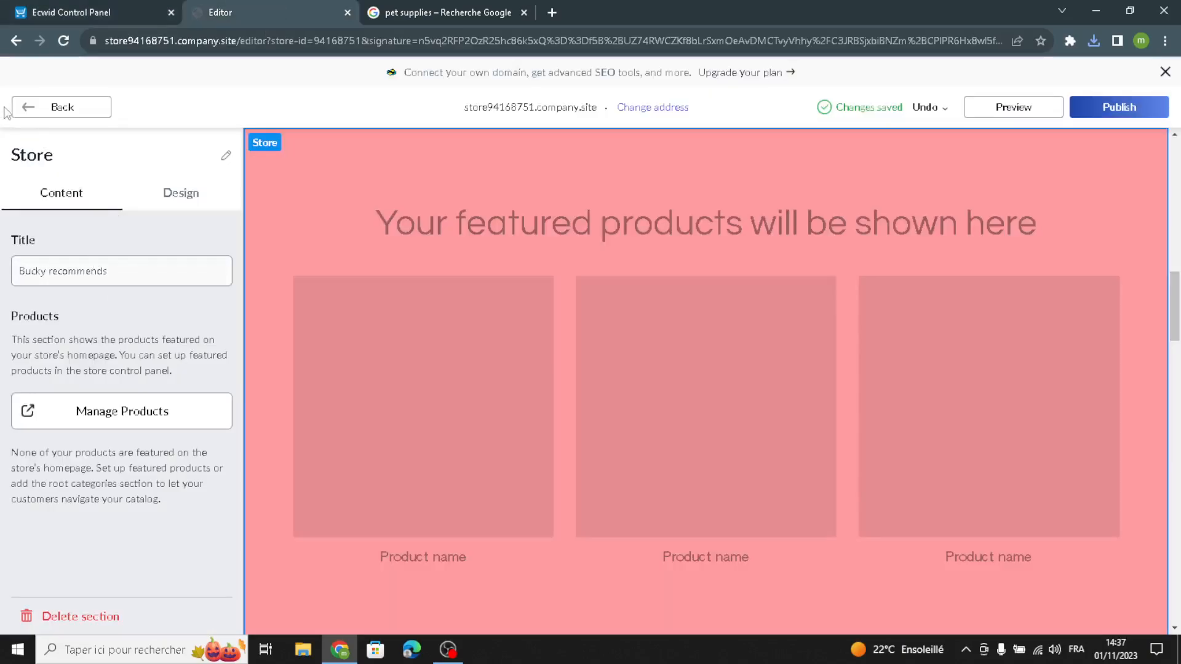
{"action": "left_click", "coordinate": [85, 7]}
{"action": "left_click", "coordinate": [193, 7]}
{"action": "left_click", "coordinate": [184, 196]}
{"action": "left_click", "coordinate": [95, 259]}
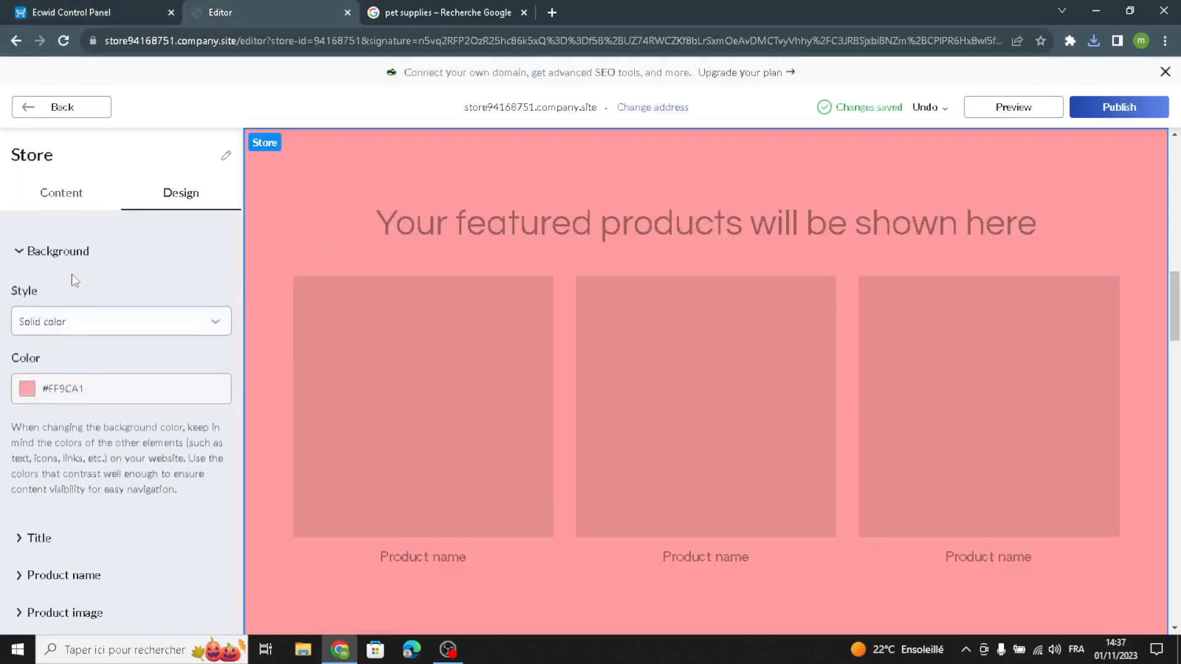
{"action": "left_click", "coordinate": [36, 539]}
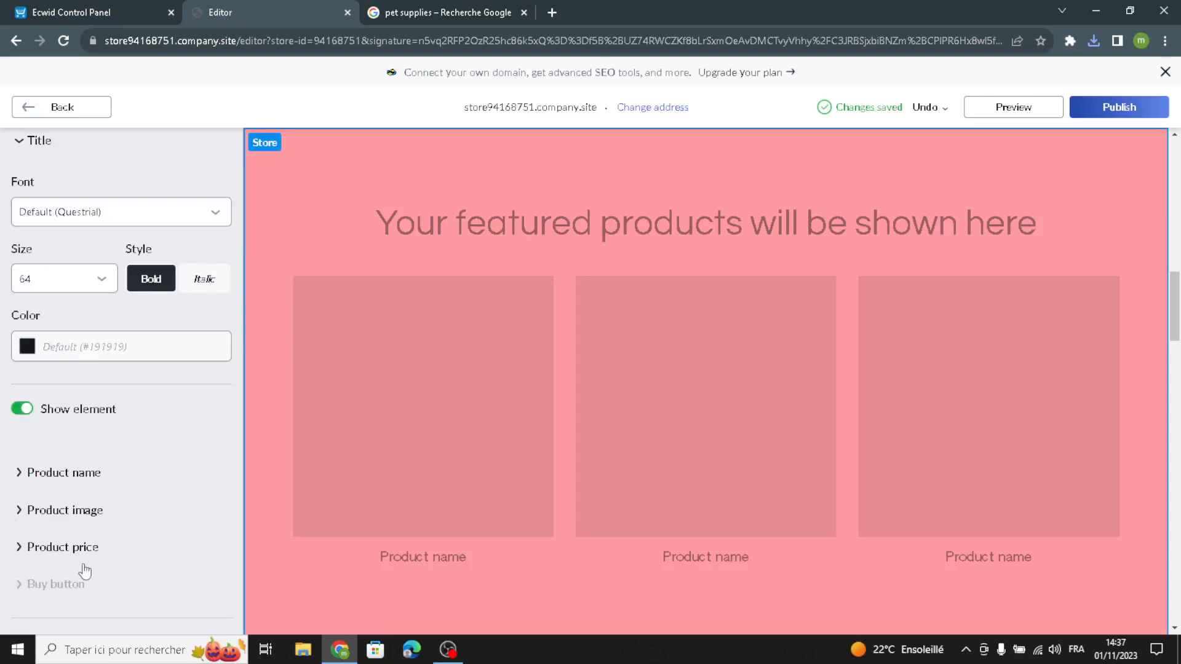
{"action": "scroll", "coordinate": [85, 553], "scroll_direction": "up", "scroll_amount": 5}
{"action": "left_click", "coordinate": [106, 109]}
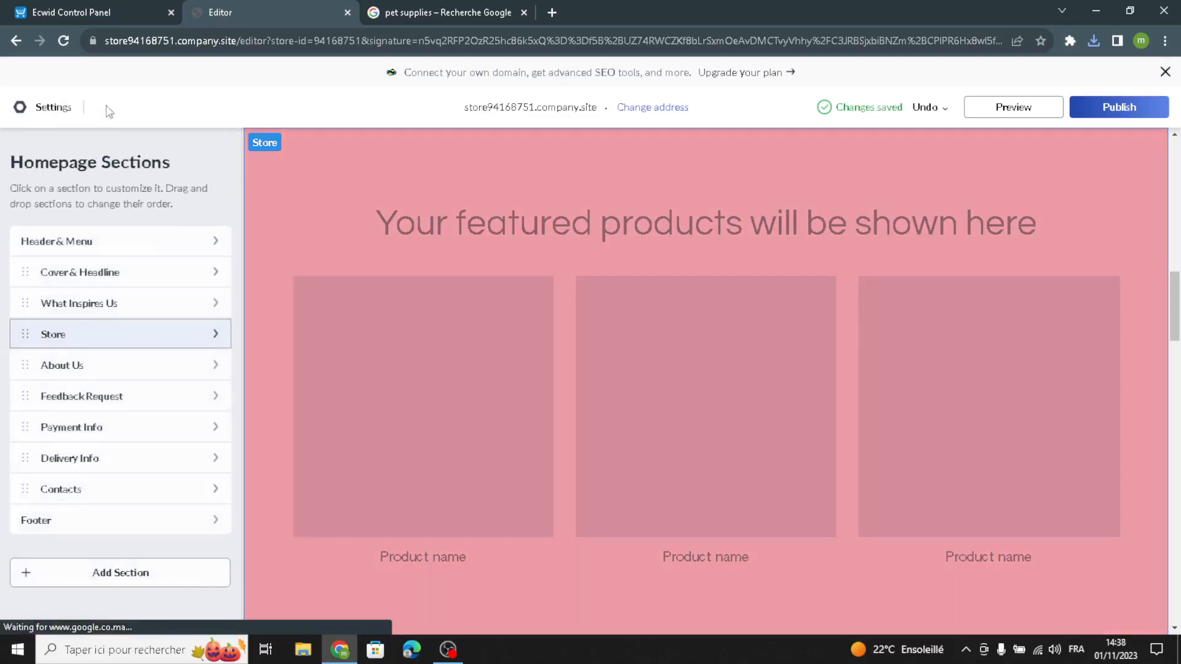
Open the About Us section and review its title, subtitle, description and image content
{"action": "left_click", "coordinate": [91, 364]}
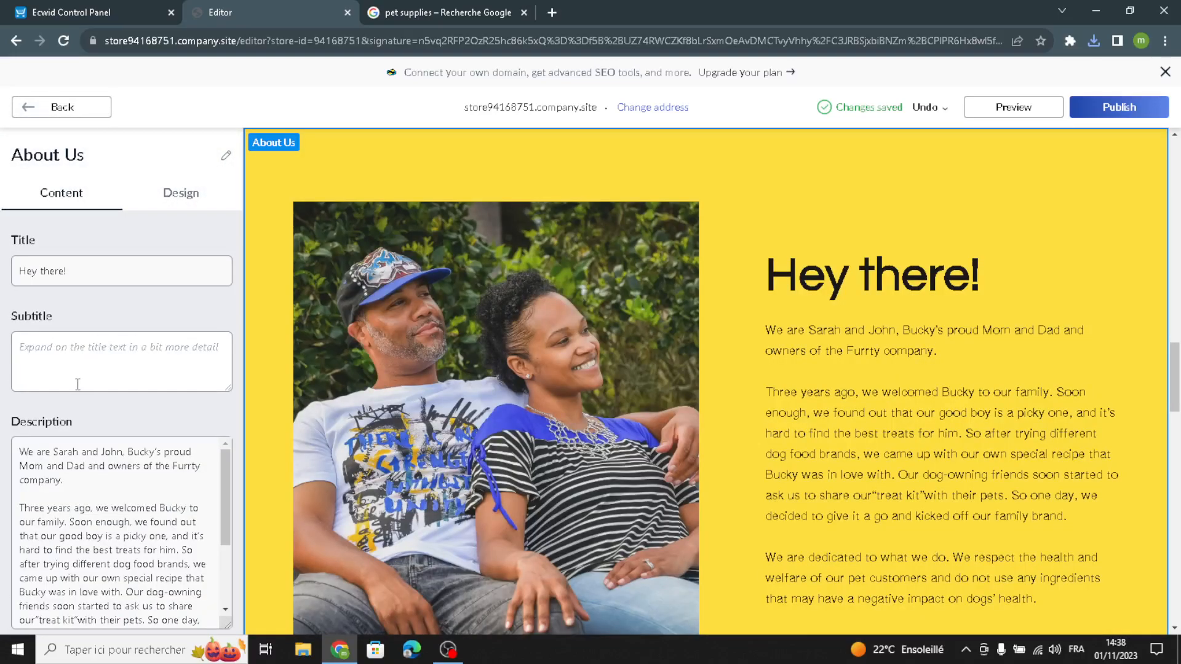
{"action": "scroll", "coordinate": [68, 469], "scroll_direction": "down", "scroll_amount": 5}
{"action": "left_click_drag", "start_coordinate": [37, 463], "coordinate": [12, 238]}
{"action": "scroll", "coordinate": [132, 457], "scroll_direction": "down", "scroll_amount": 3}
{"action": "left_click", "coordinate": [54, 465]}
{"action": "left_click_drag", "start_coordinate": [41, 469], "coordinate": [27, 279]}
{"action": "scroll", "coordinate": [80, 382], "scroll_direction": "down", "scroll_amount": 2}
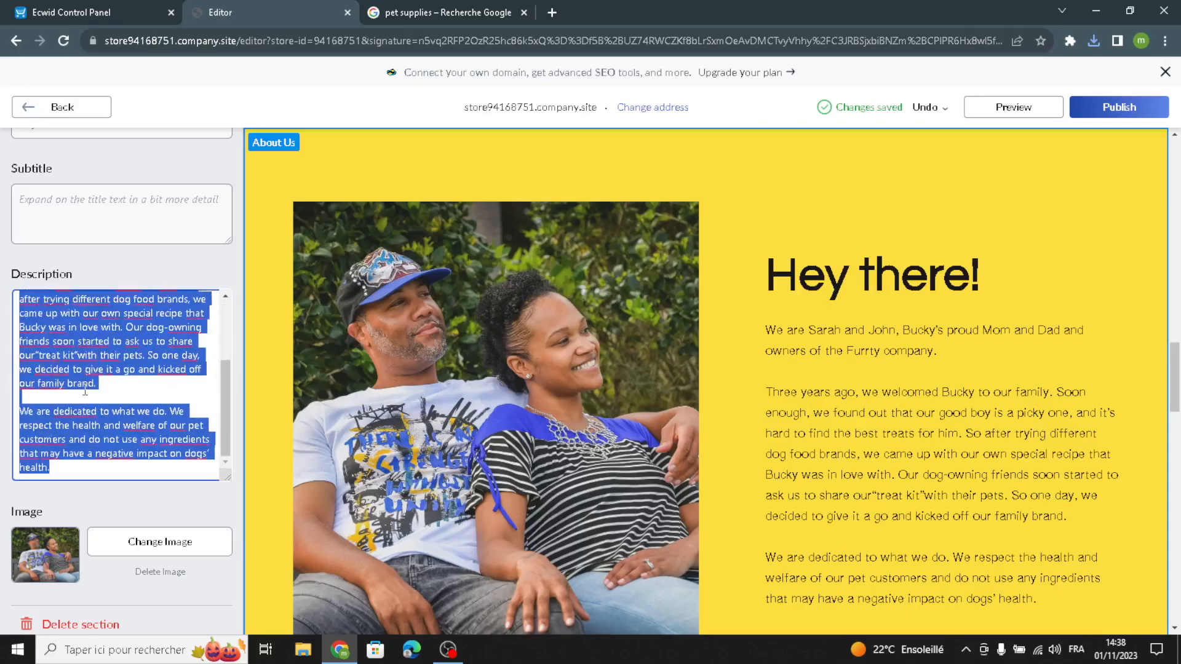
{"action": "left_click", "coordinate": [84, 469]}
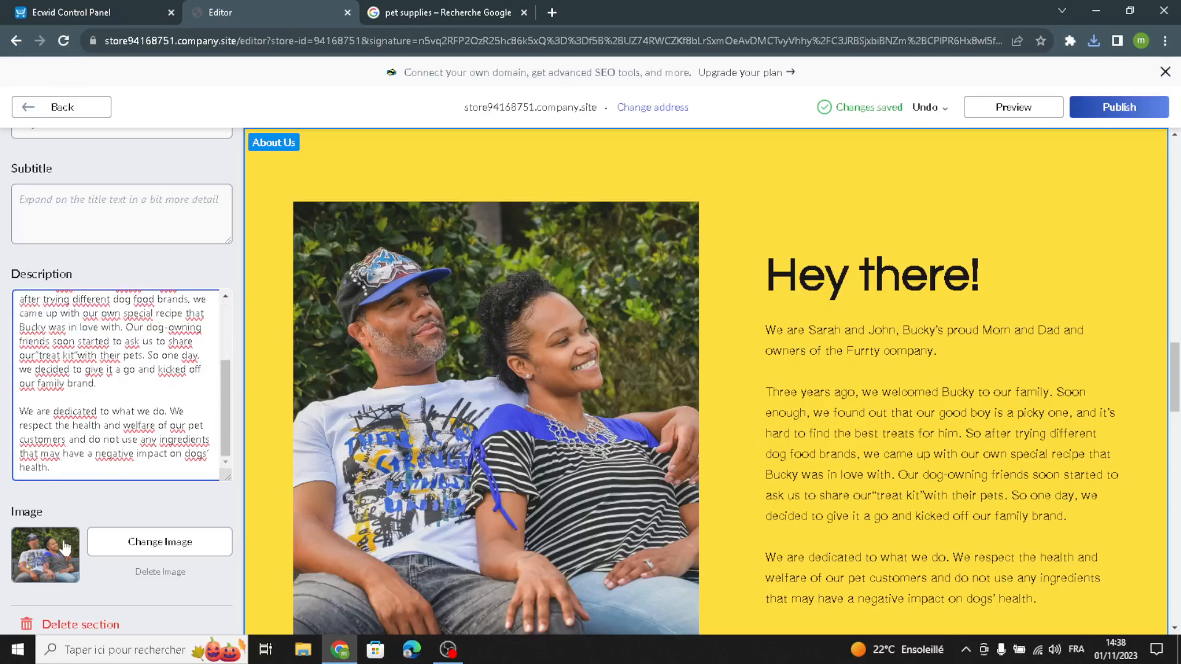
{"action": "left_click_drag", "start_coordinate": [62, 471], "coordinate": [21, 262]}
{"action": "mouse_move", "coordinate": [28, 302]}
{"action": "left_mouse_down"}
{"action": "mouse_move", "coordinate": [61, 418]}
{"action": "mouse_move", "coordinate": [107, 497]}
{"action": "mouse_move", "coordinate": [37, 405]}
{"action": "mouse_move", "coordinate": [28, 274]}
{"action": "mouse_move", "coordinate": [68, 528]}
{"action": "left_mouse_up"}
{"action": "left_click", "coordinate": [121, 210]}
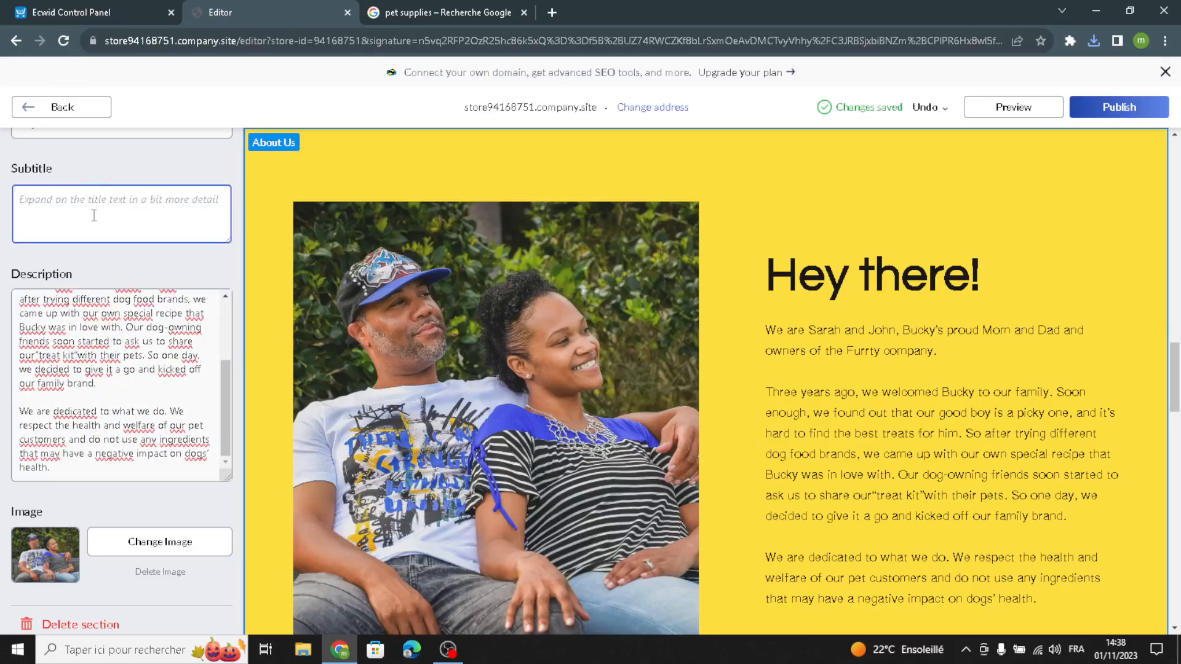
{"action": "scroll", "coordinate": [94, 214], "scroll_direction": "up", "scroll_amount": 2}
{"action": "scroll", "coordinate": [59, 339], "scroll_direction": "down", "scroll_amount": 2}
{"action": "scroll", "coordinate": [50, 430], "scroll_direction": "up", "scroll_amount": 3}
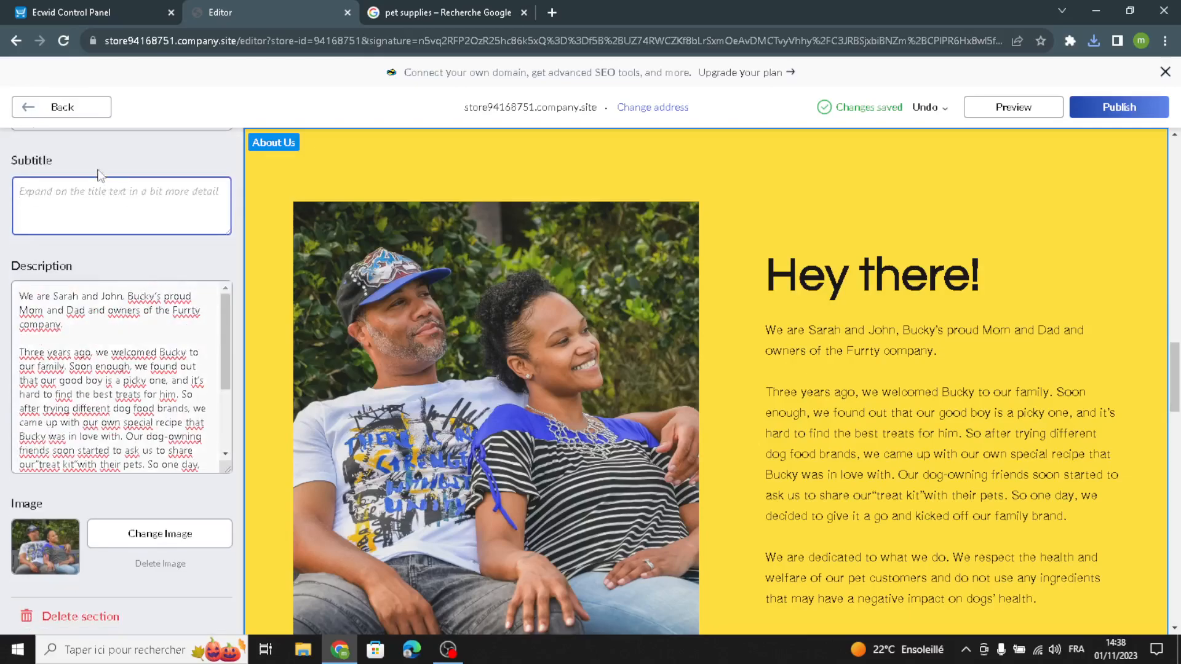
{"action": "scroll", "coordinate": [97, 178], "scroll_direction": "up", "scroll_amount": 2}
{"action": "scroll", "coordinate": [19, 275], "scroll_direction": "down", "scroll_amount": 3}
{"action": "scroll", "coordinate": [141, 287], "scroll_direction": "up", "scroll_amount": 3}
Set the About Us layout to a wide image above, with the title and description side by side beneath it
{"action": "left_click", "coordinate": [195, 202]}
{"action": "left_click", "coordinate": [205, 281]}
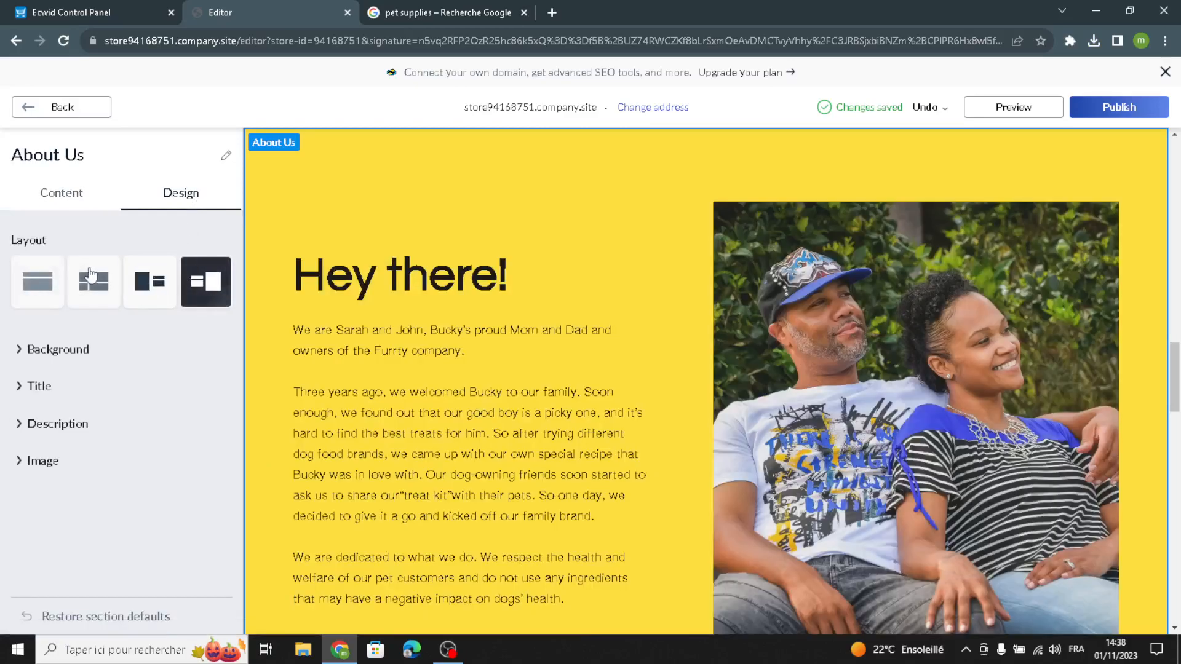
{"action": "left_click", "coordinate": [87, 284]}
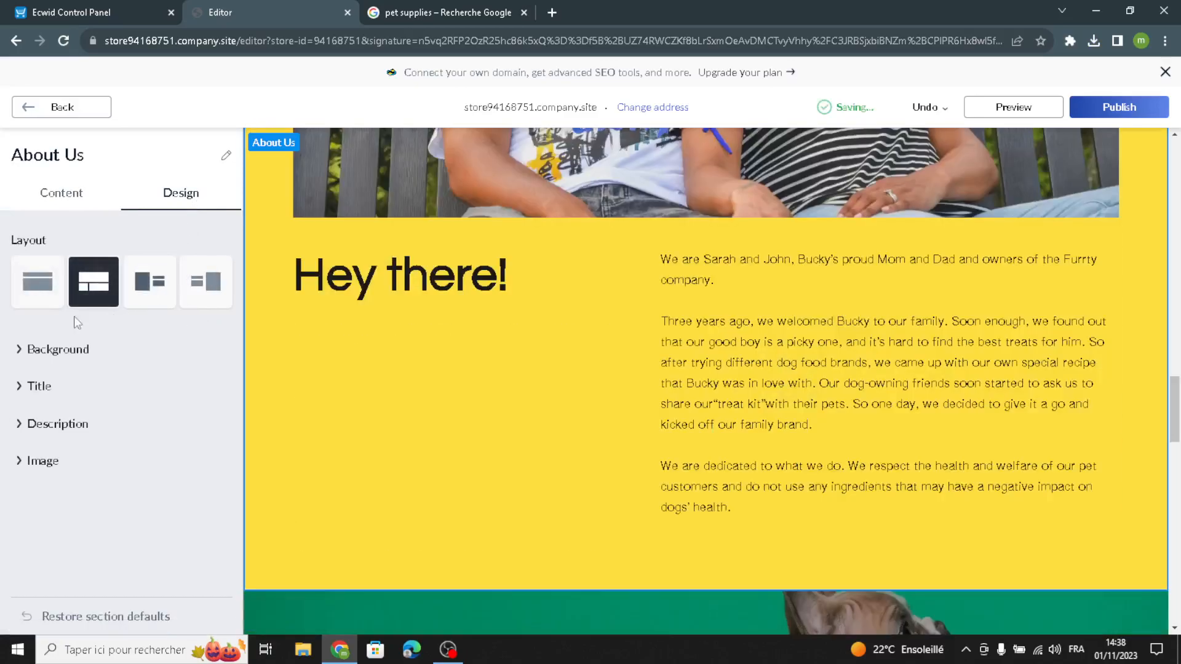
Change the About Us section's solid background color to the grey-blue preset
{"action": "left_click", "coordinate": [67, 352]}
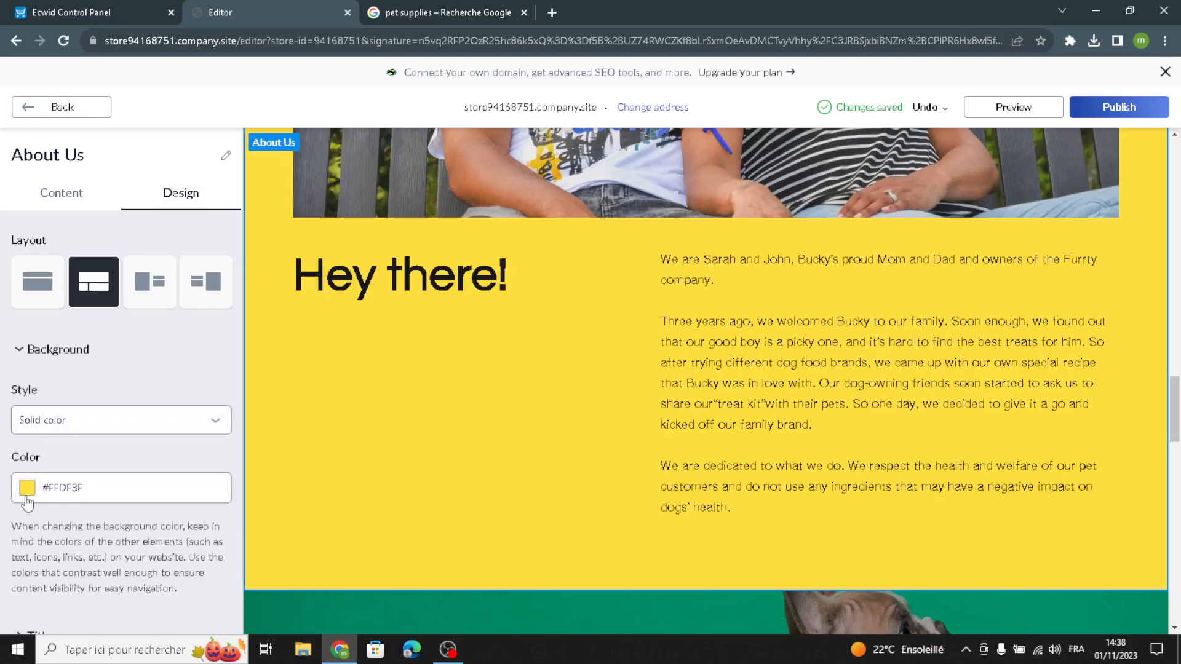
{"action": "scroll", "coordinate": [47, 397], "scroll_direction": "down", "scroll_amount": 2}
{"action": "left_click", "coordinate": [27, 341]}
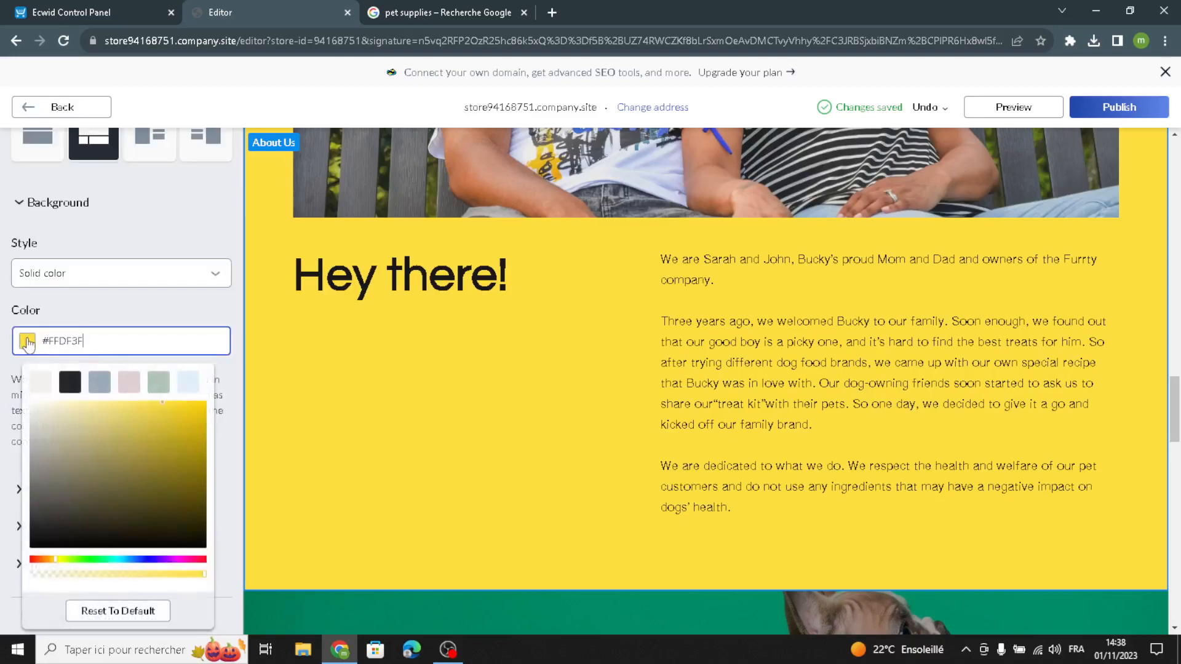
{"action": "left_click", "coordinate": [99, 382]}
{"action": "left_click", "coordinate": [172, 314]}
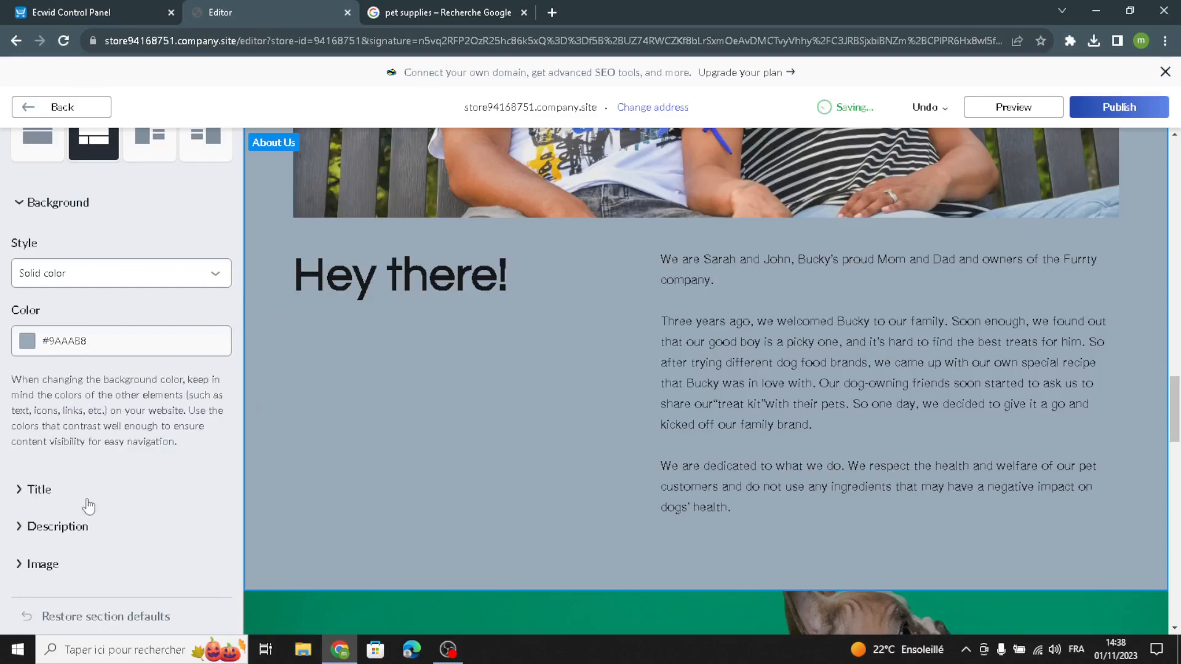
Set the About Us description to size 28 in the Alice font and return to the homepage sections
{"action": "left_click", "coordinate": [52, 526]}
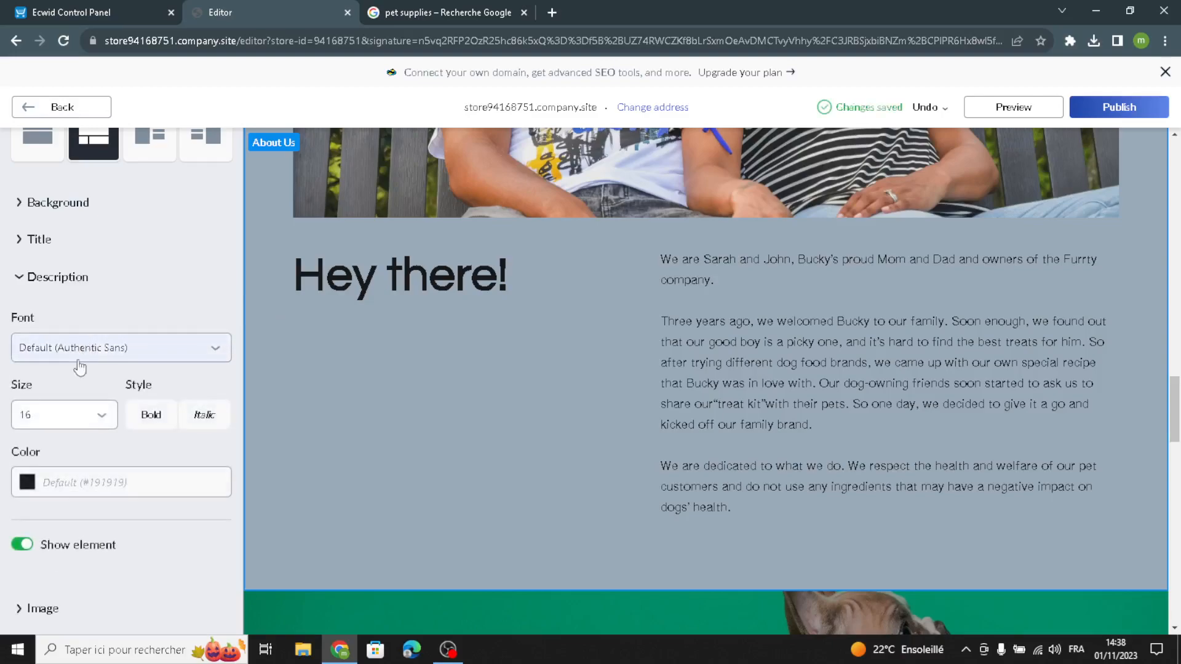
{"action": "left_click", "coordinate": [98, 416]}
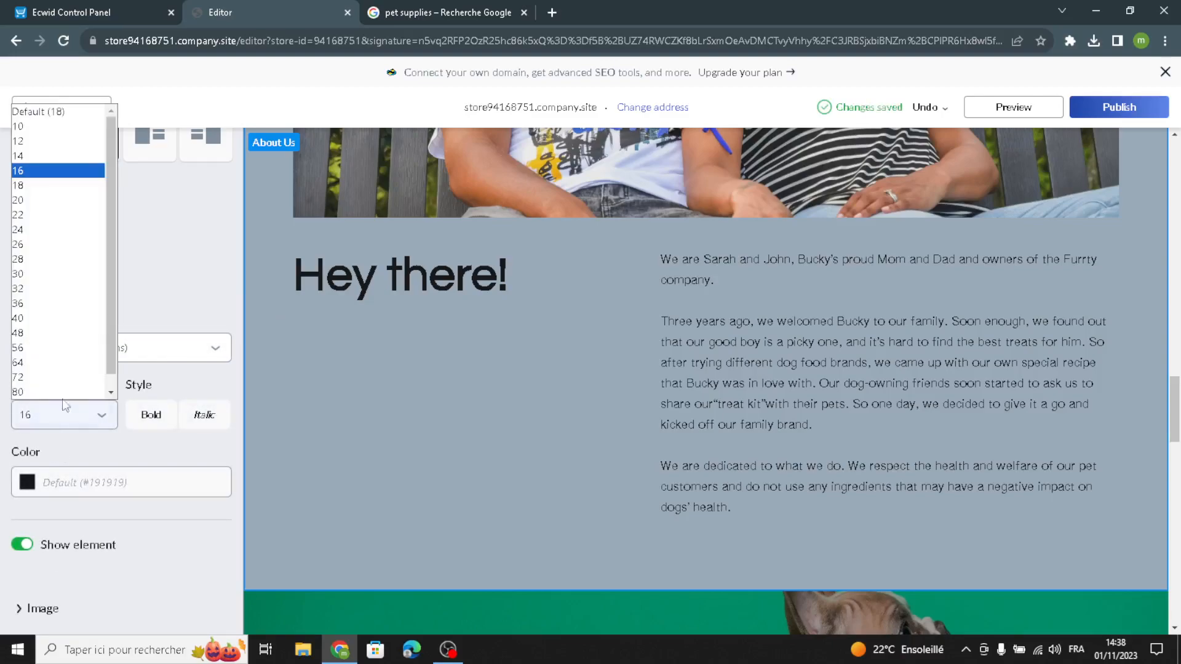
{"action": "left_click", "coordinate": [37, 259]}
{"action": "left_click", "coordinate": [73, 351]}
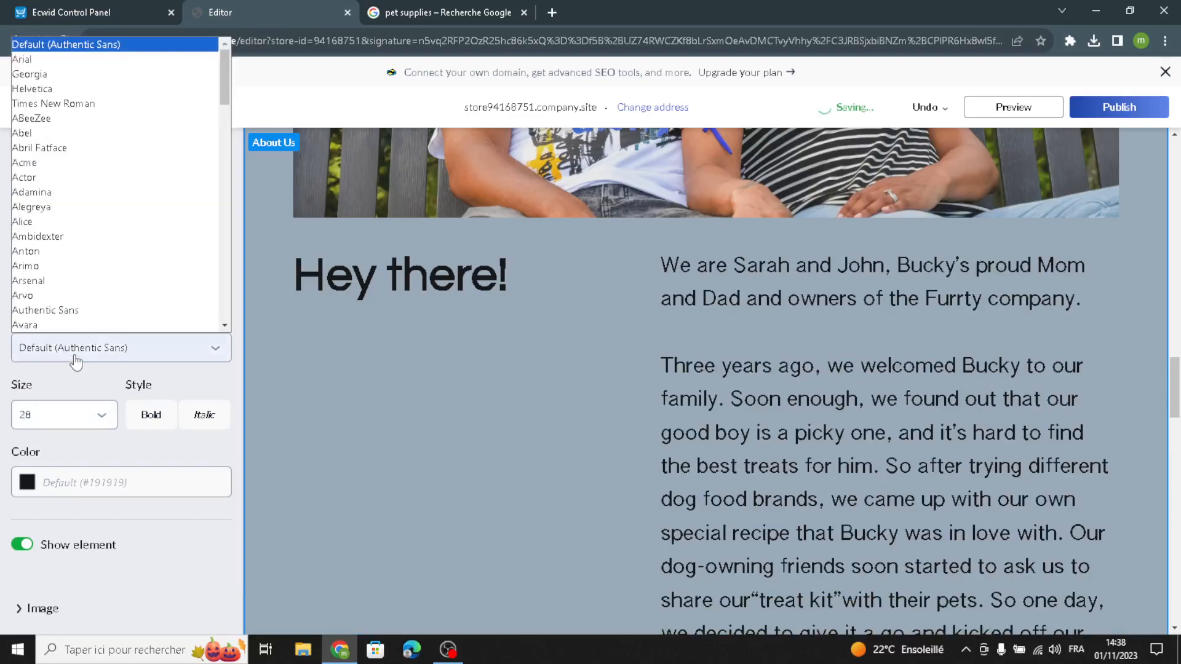
{"action": "left_click", "coordinate": [71, 222]}
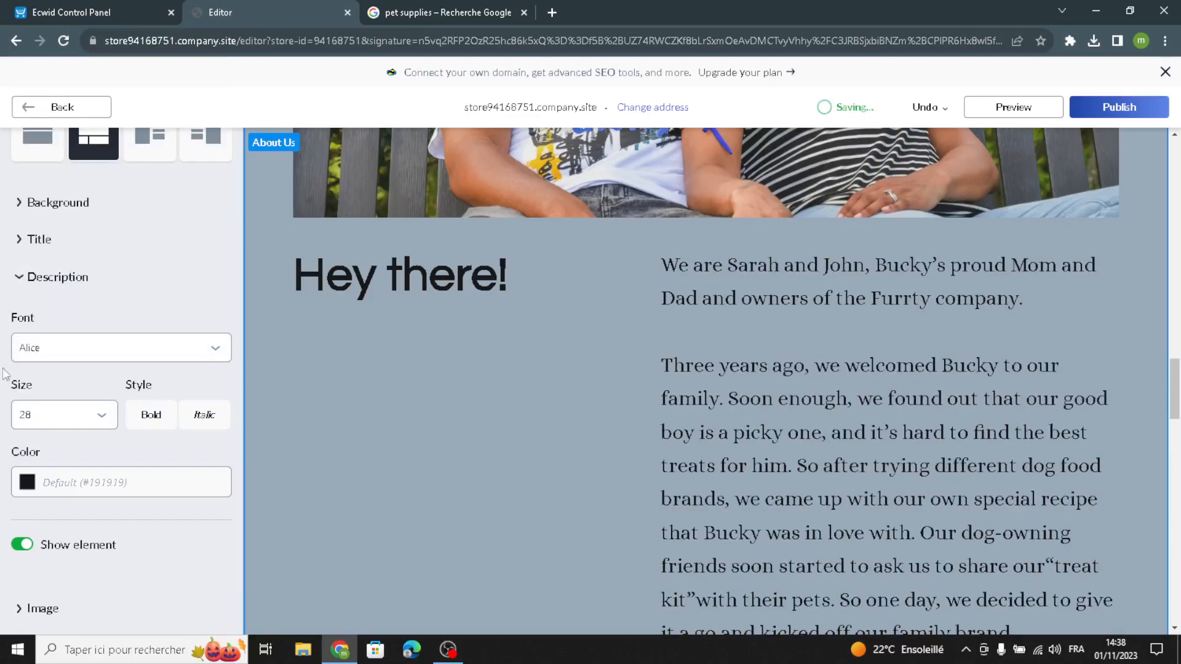
{"action": "scroll", "coordinate": [37, 369], "scroll_direction": "up", "scroll_amount": 3}
{"action": "left_click", "coordinate": [29, 108]}
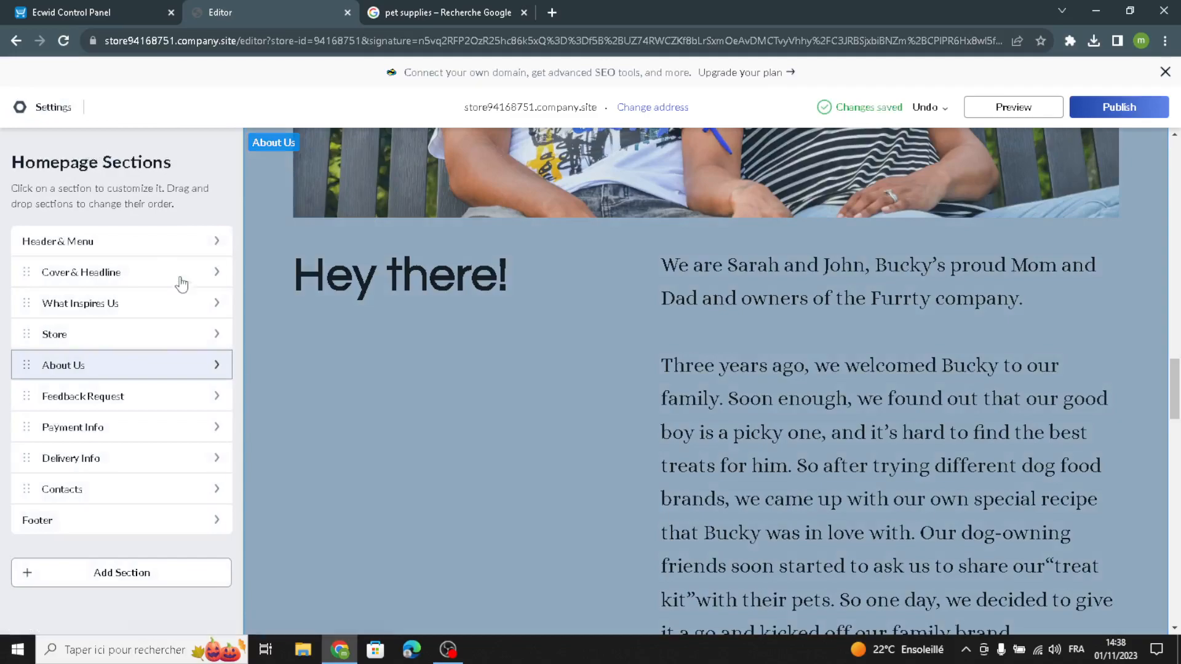
Open the Feedback Request section and review its title, description and image content
{"action": "left_click", "coordinate": [113, 397]}
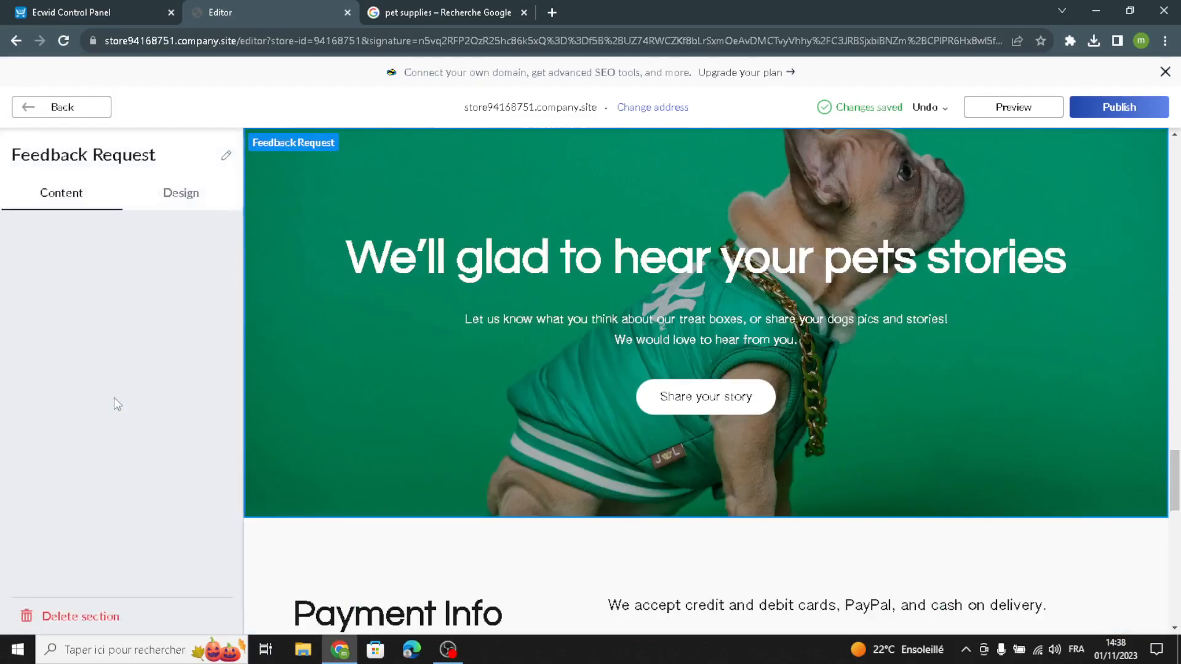
{"action": "left_click", "coordinate": [181, 375]}
{"action": "key", "text": "ctrl+a"}
{"action": "left_click", "coordinate": [181, 271]}
{"action": "key", "text": "ctrl+a"}
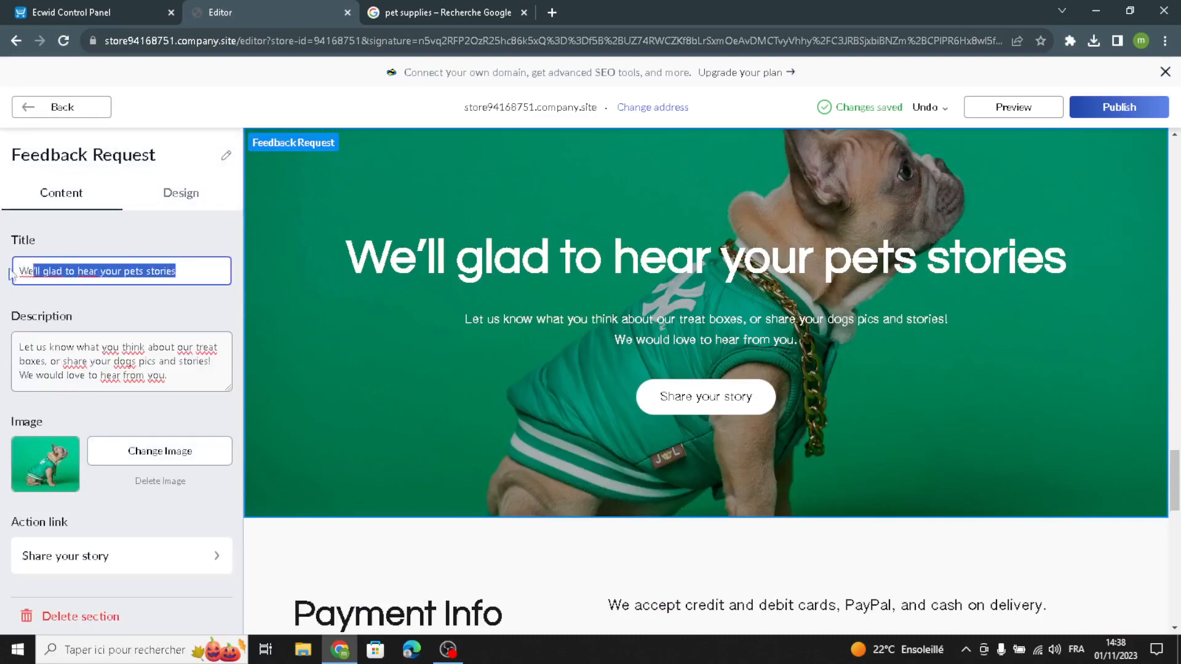
{"action": "left_click_drag", "start_coordinate": [165, 377], "coordinate": [3, 362]}
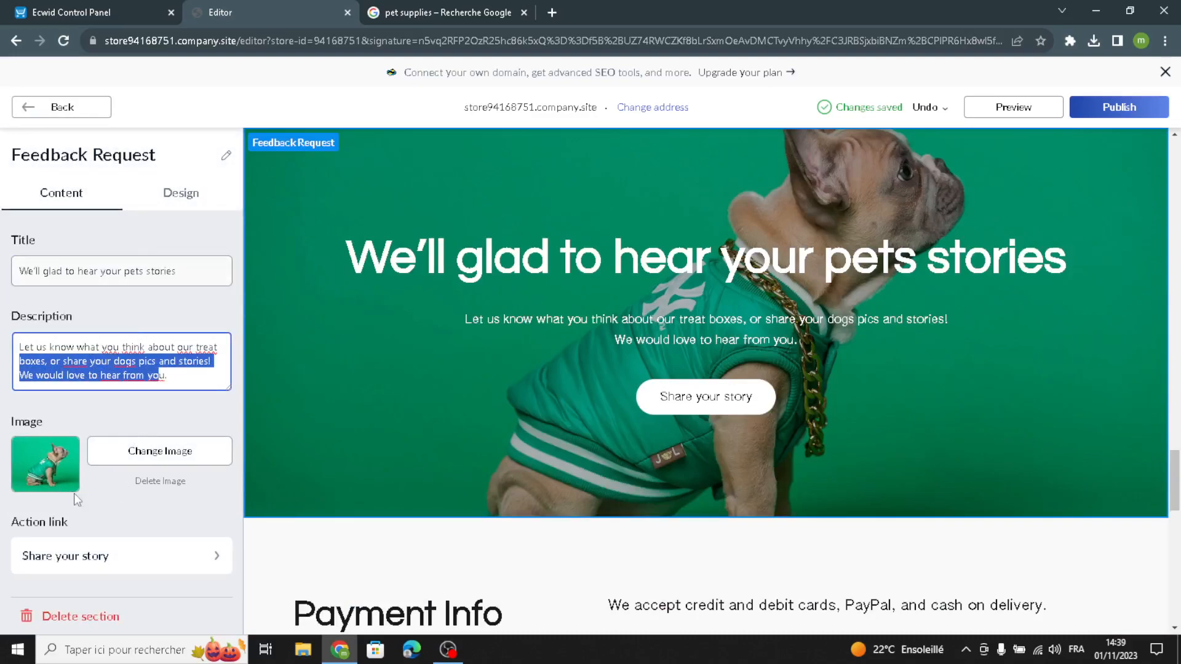
Compare layouts for the Feedback Request section and apply the inset image with centered text over it
{"action": "left_click", "coordinate": [178, 206]}
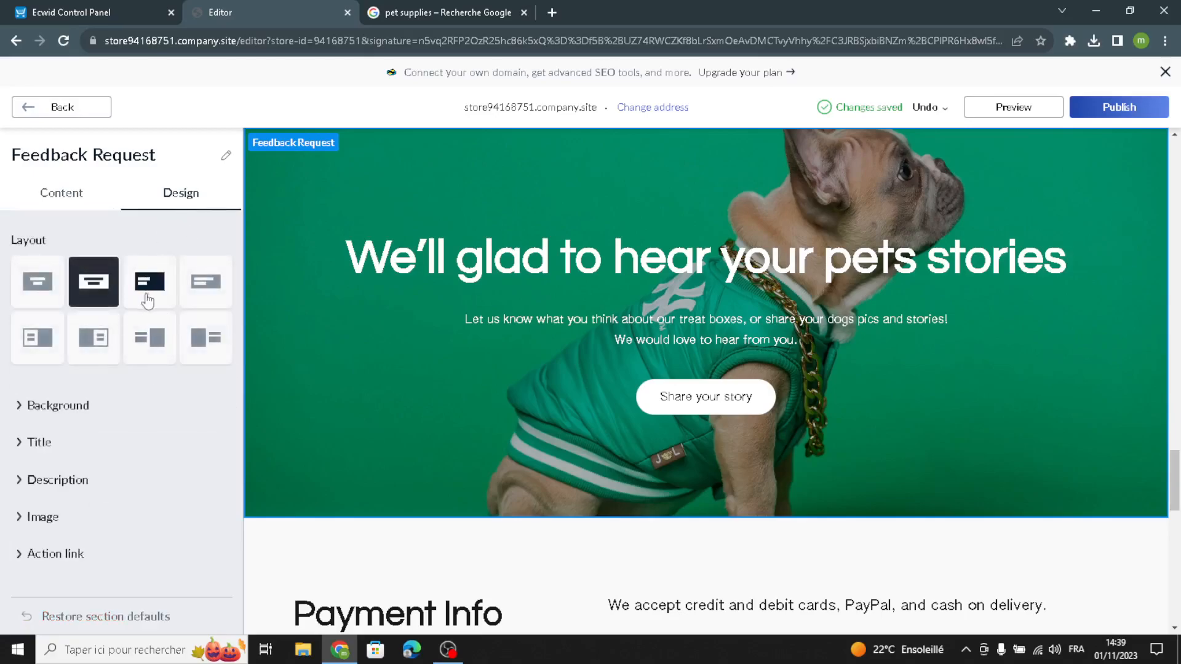
{"action": "left_click", "coordinate": [145, 294]}
{"action": "left_click", "coordinate": [37, 284]}
{"action": "left_click", "coordinate": [38, 339]}
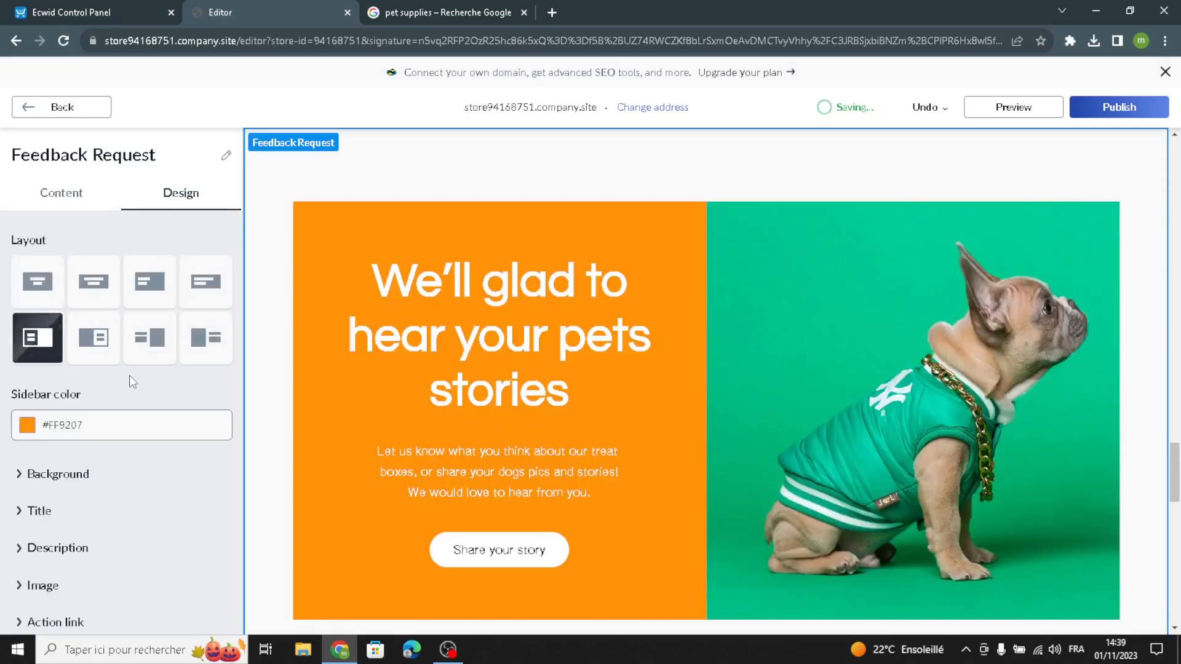
{"action": "left_click", "coordinate": [38, 282]}
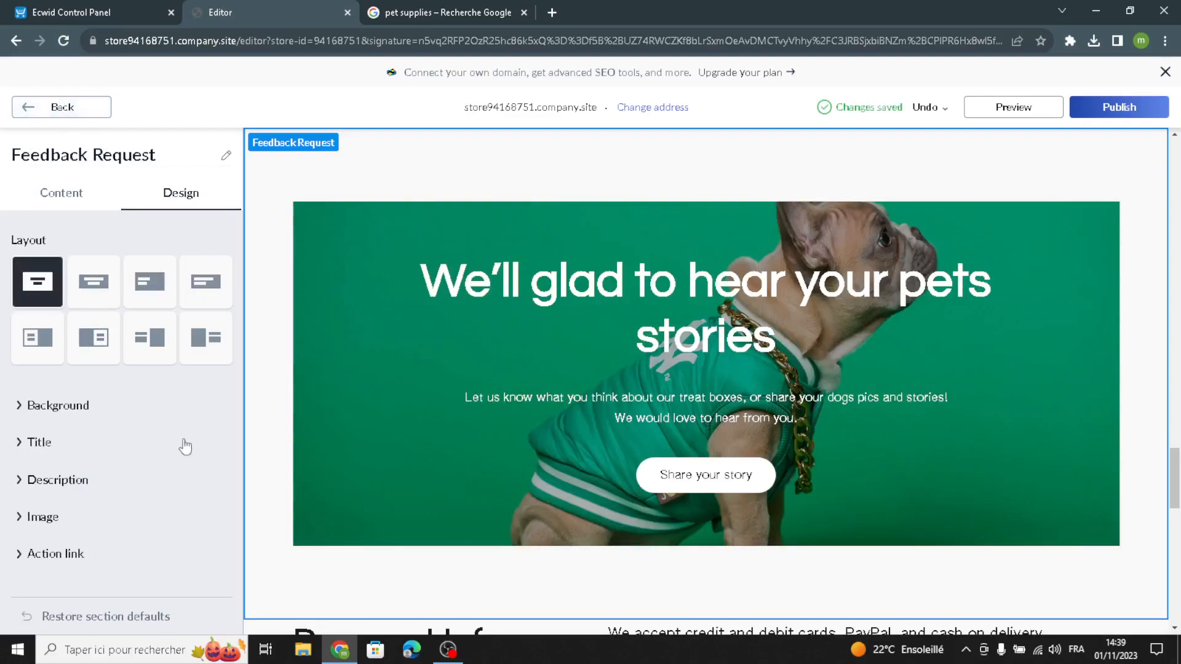
Give the Feedback Request section a solid background in the grey-blue preset color and return to the homepage sections
{"action": "left_click", "coordinate": [54, 406]}
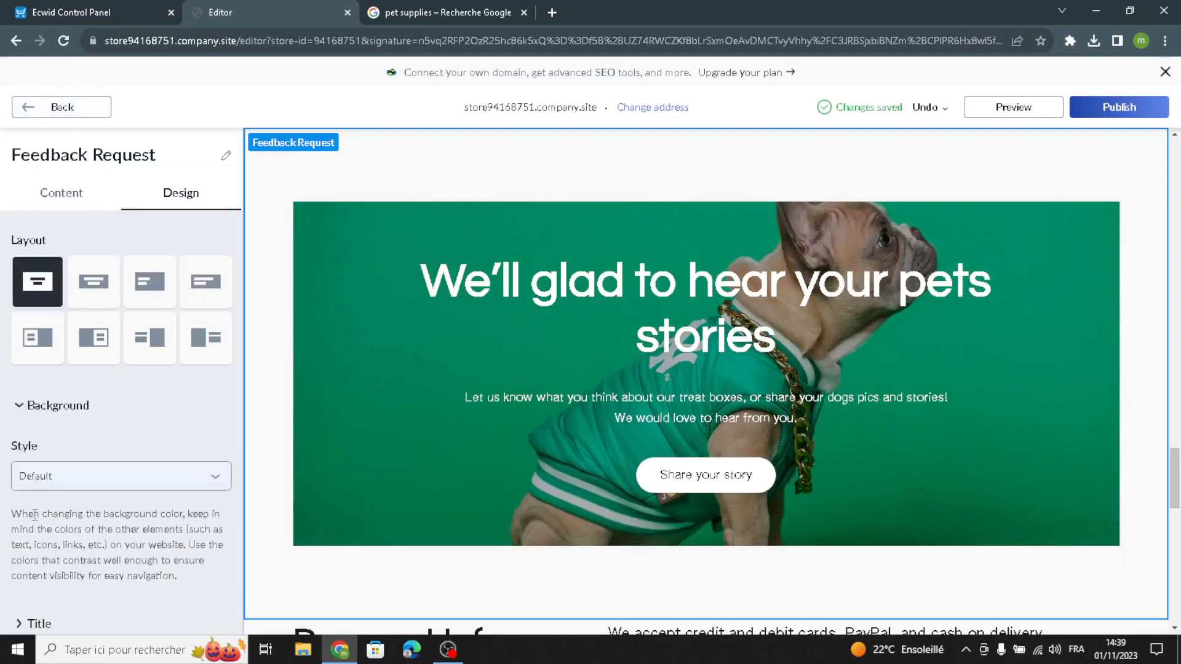
{"action": "scroll", "coordinate": [55, 402], "scroll_direction": "down", "scroll_amount": 1}
{"action": "left_click", "coordinate": [54, 401]}
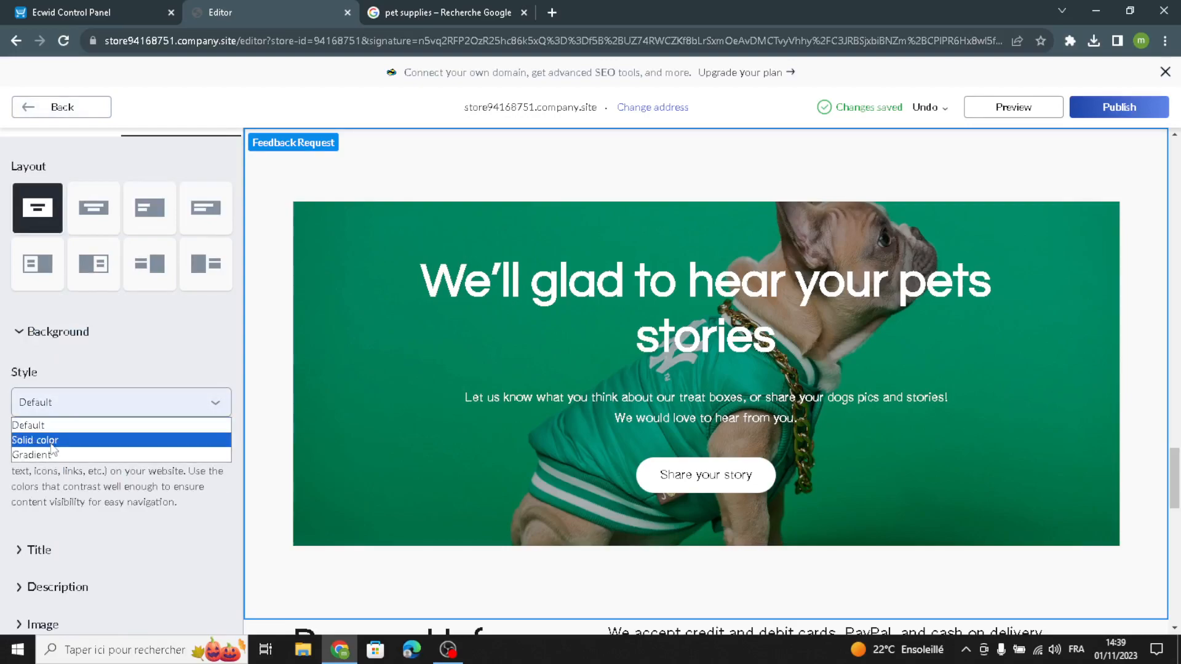
{"action": "left_click", "coordinate": [50, 439]}
{"action": "left_click", "coordinate": [51, 467]}
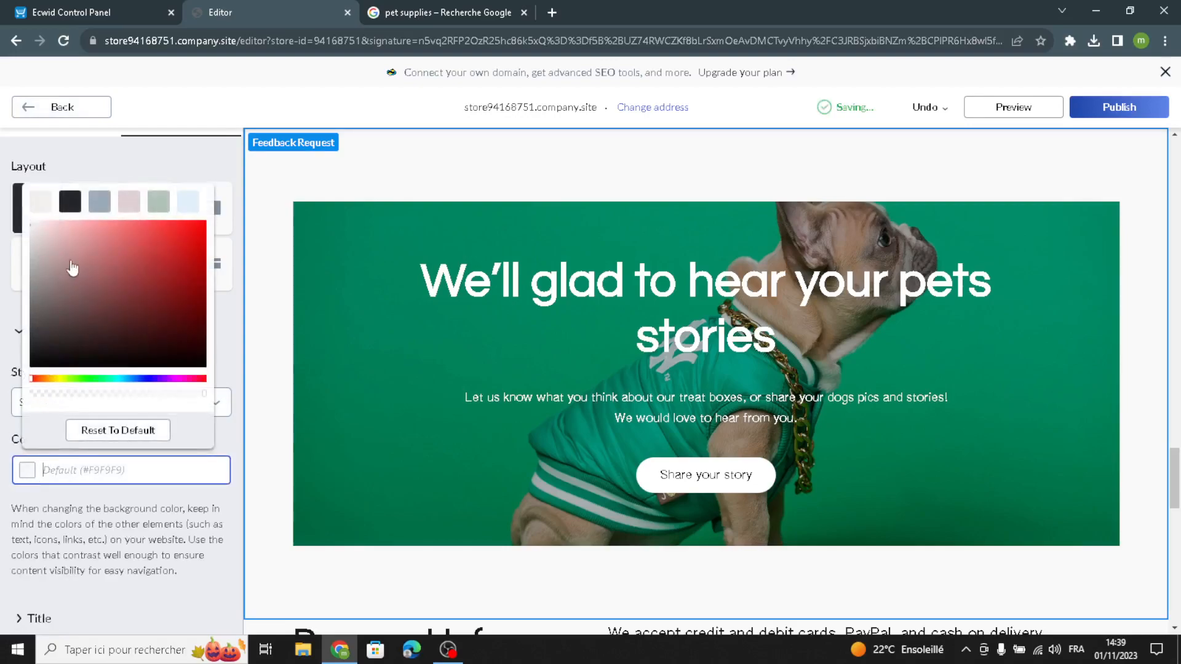
{"action": "left_click", "coordinate": [101, 211]}
{"action": "scroll", "coordinate": [49, 303], "scroll_direction": "up", "scroll_amount": 1}
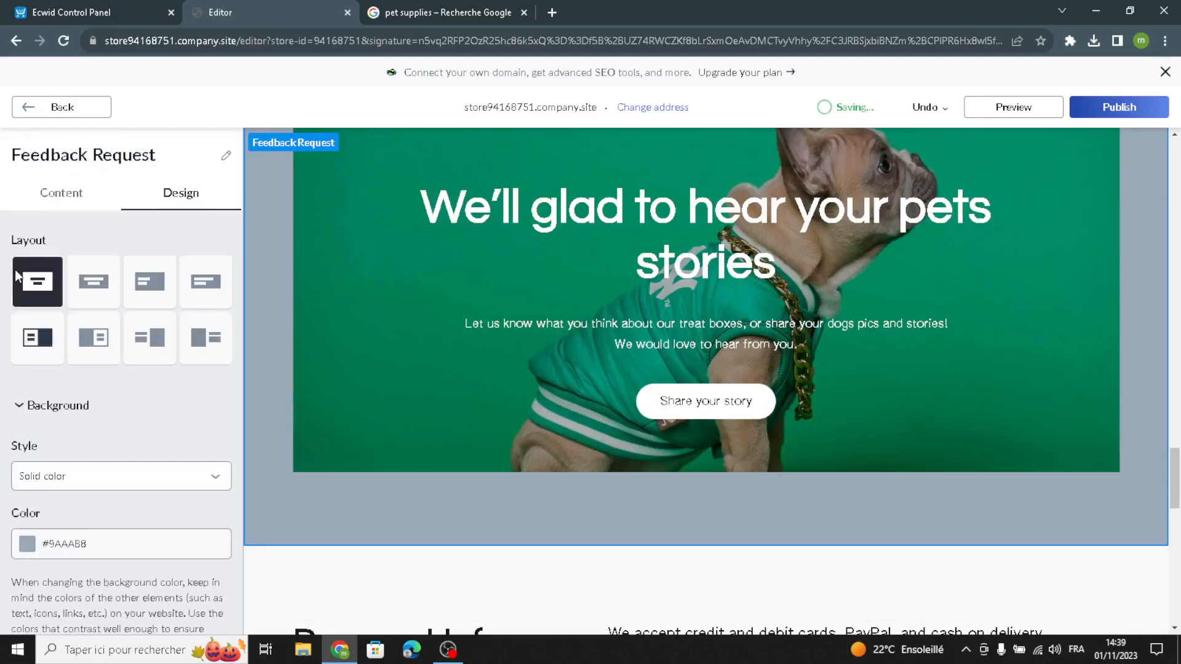
{"action": "left_click", "coordinate": [61, 108]}
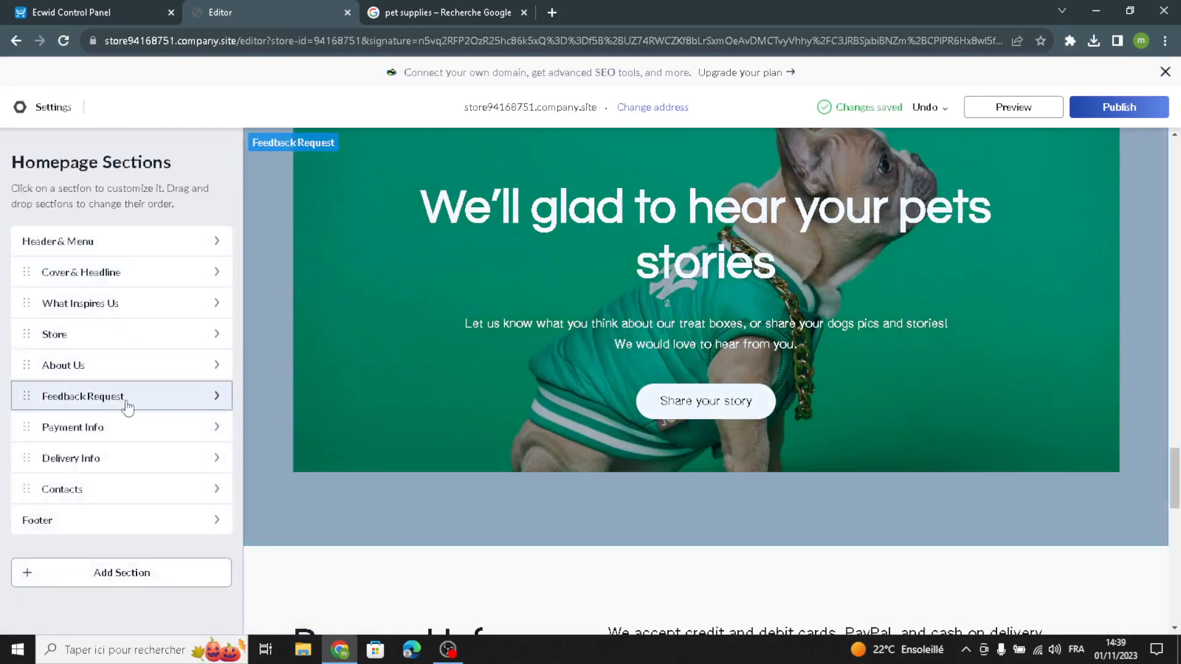
Open the Payment Info section and review its title, subtitle and description content
{"action": "left_click", "coordinate": [120, 430]}
{"action": "left_click", "coordinate": [124, 352]}
{"action": "left_click_drag", "start_coordinate": [106, 277], "coordinate": [3, 266]}
{"action": "left_click", "coordinate": [98, 375]}
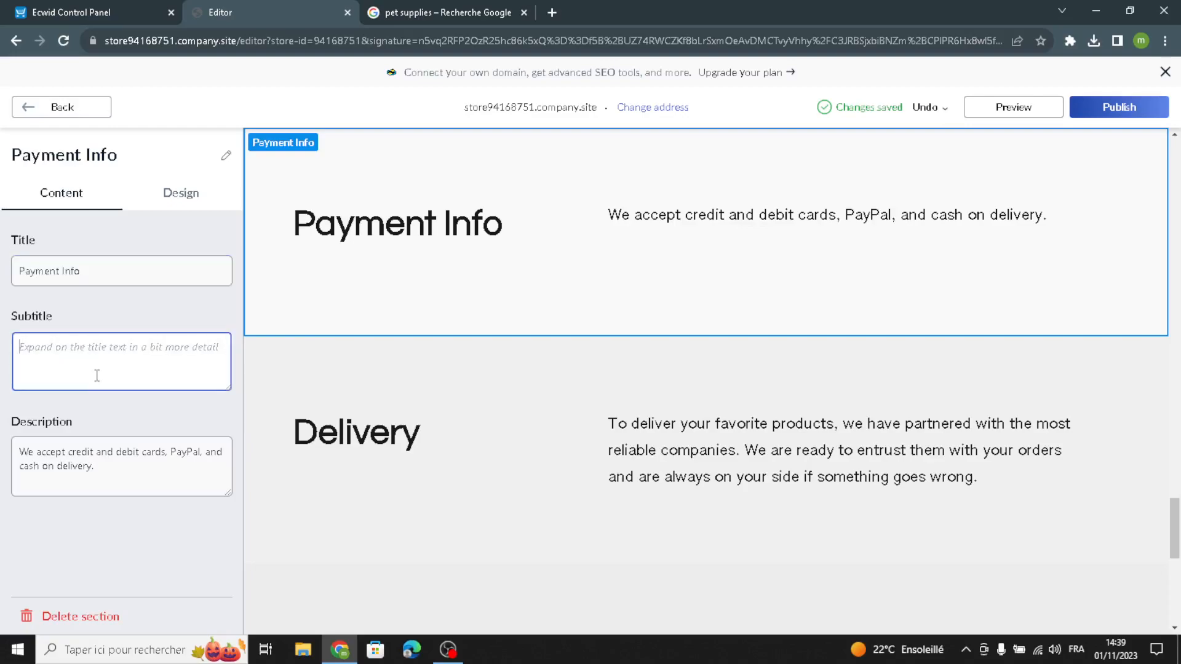
{"action": "left_click_drag", "start_coordinate": [106, 476], "coordinate": [7, 397]}
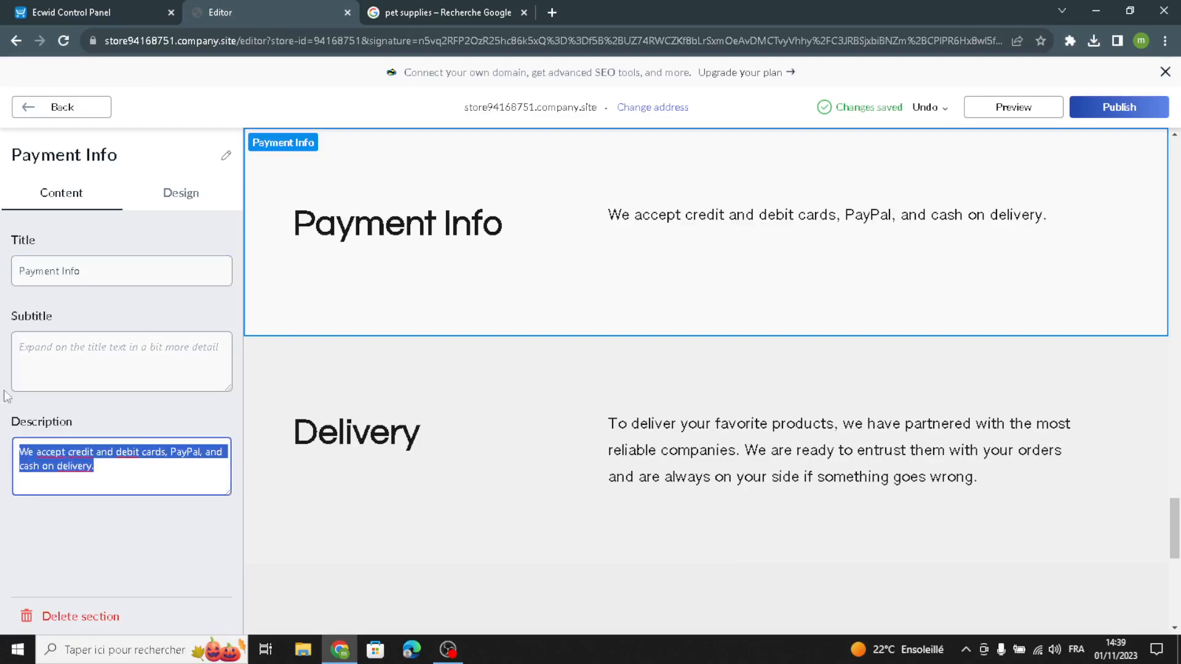
Set the Payment Info layout to a centered title above the description and return to the homepage sections
{"action": "left_click", "coordinate": [180, 195]}
{"action": "left_click", "coordinate": [57, 302]}
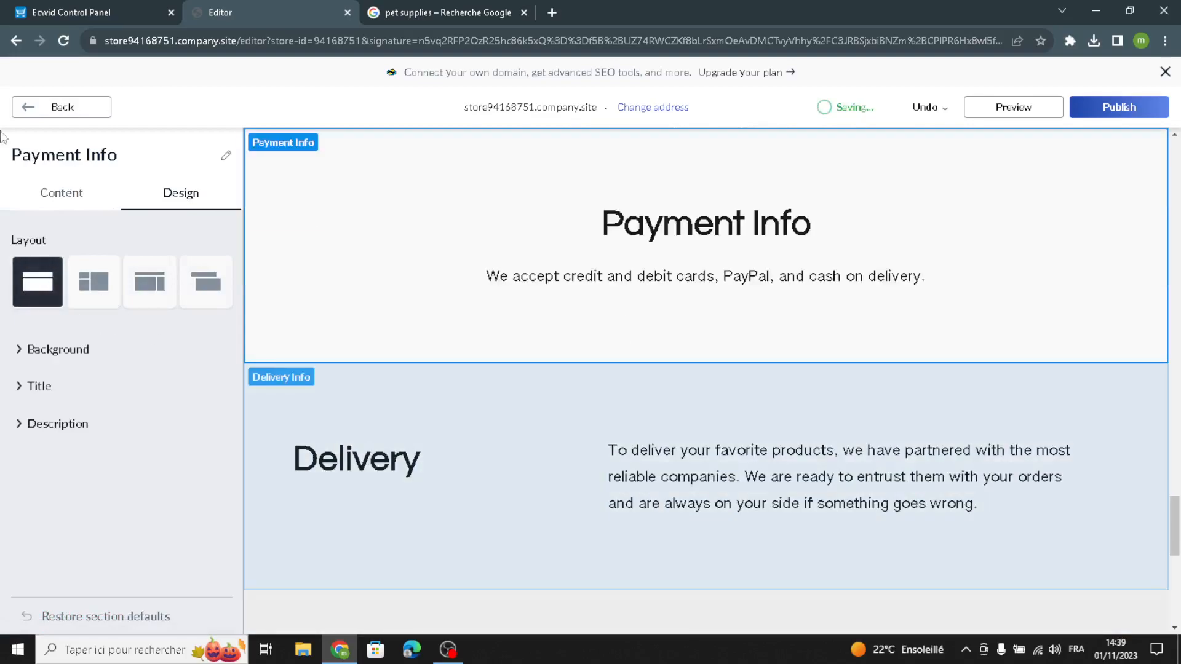
{"action": "left_click", "coordinate": [59, 107]}
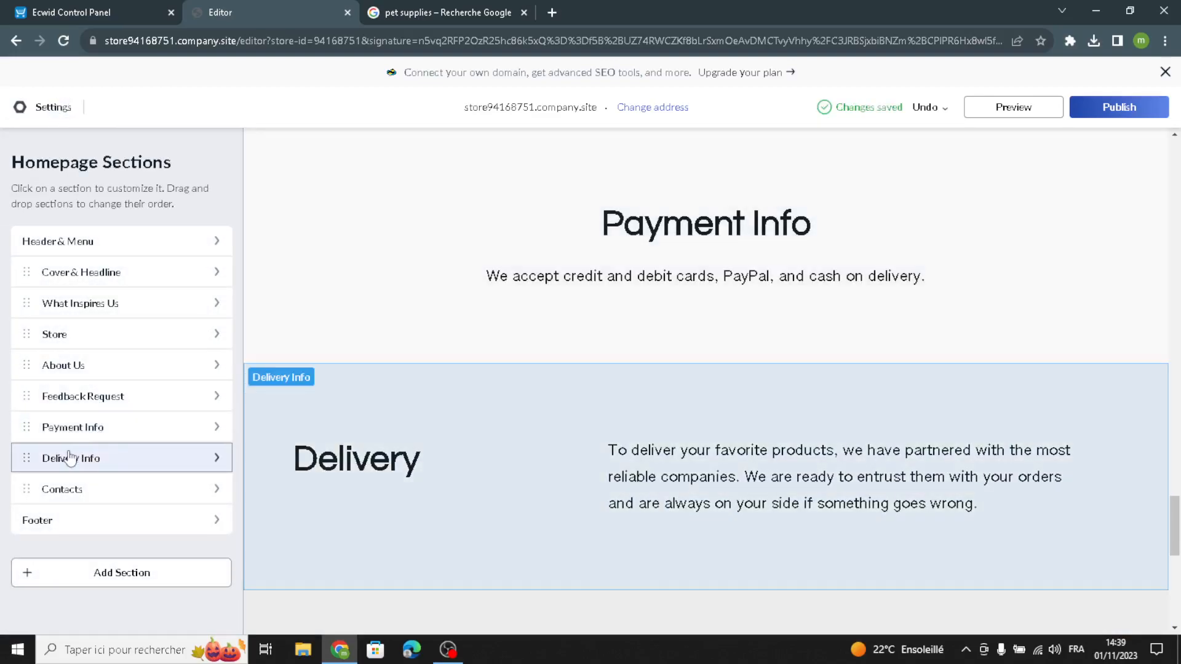
Set the Delivery Info section's layout to a centered title above the description
{"action": "left_click", "coordinate": [70, 458]}
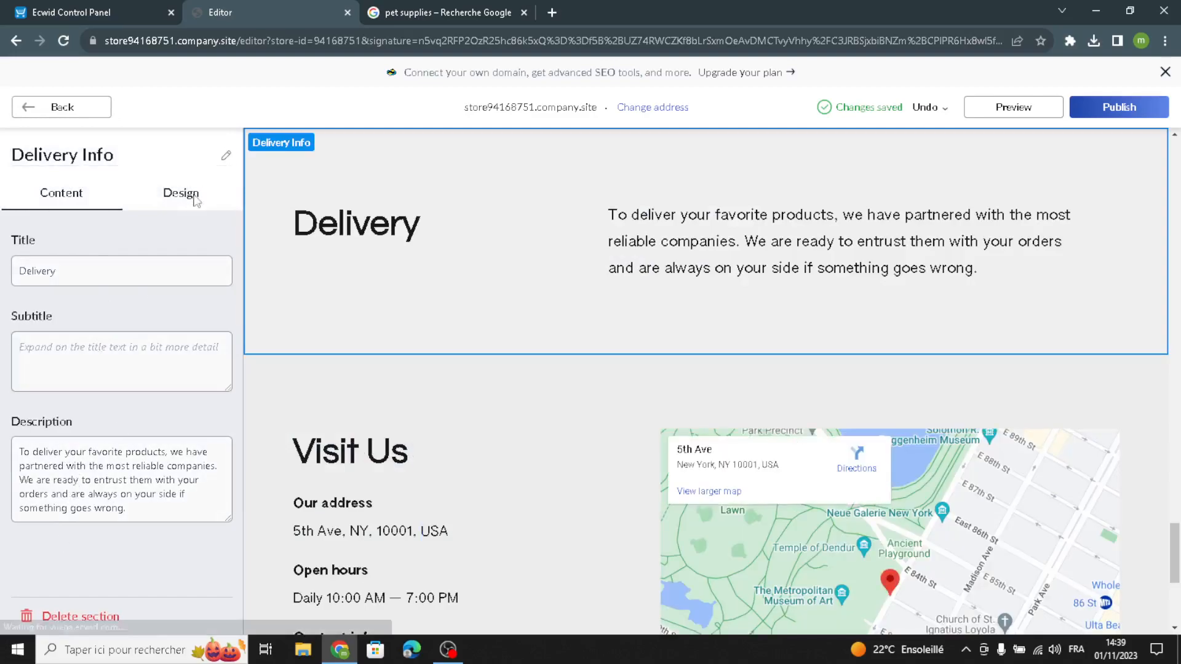
{"action": "left_click", "coordinate": [194, 200]}
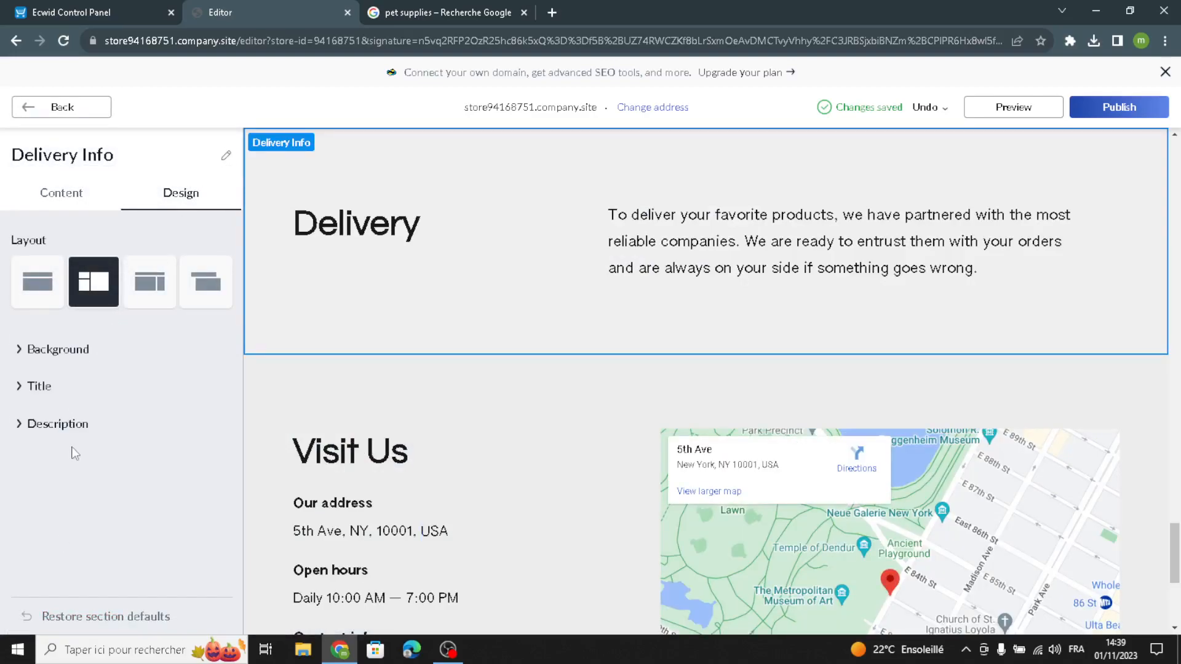
{"action": "left_click", "coordinate": [38, 281]}
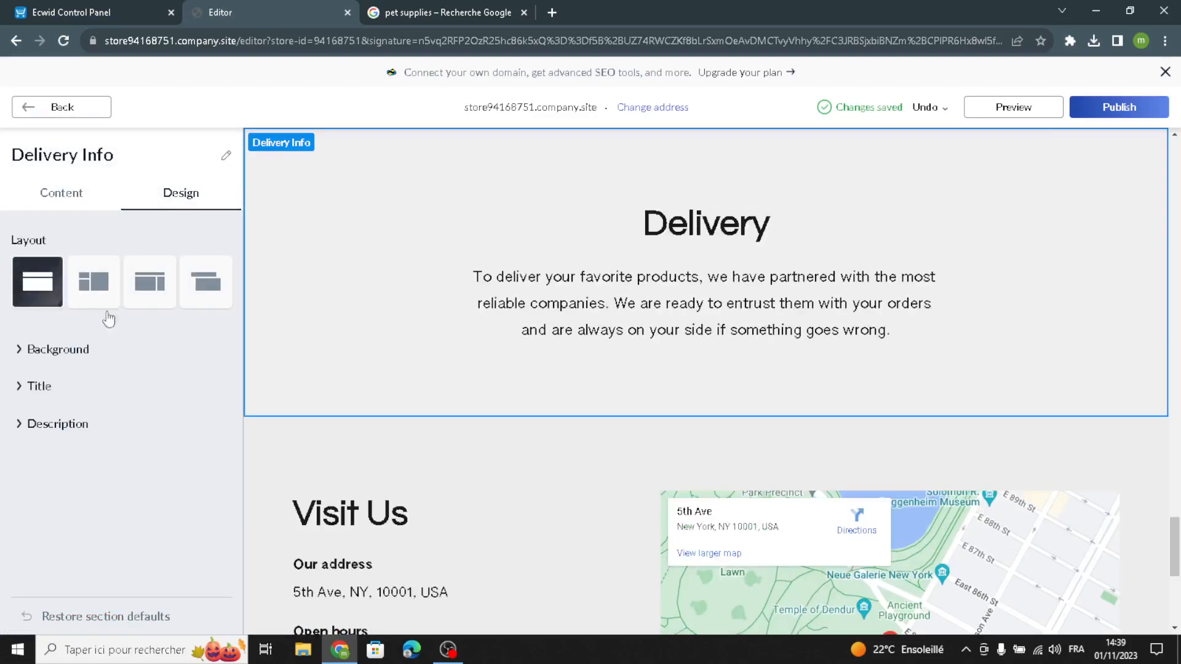
Change the Delivery Info section's solid background to the grey-blue preset, check the title styling and return to the homepage sections
{"action": "left_click", "coordinate": [44, 350]}
{"action": "left_click", "coordinate": [44, 460]}
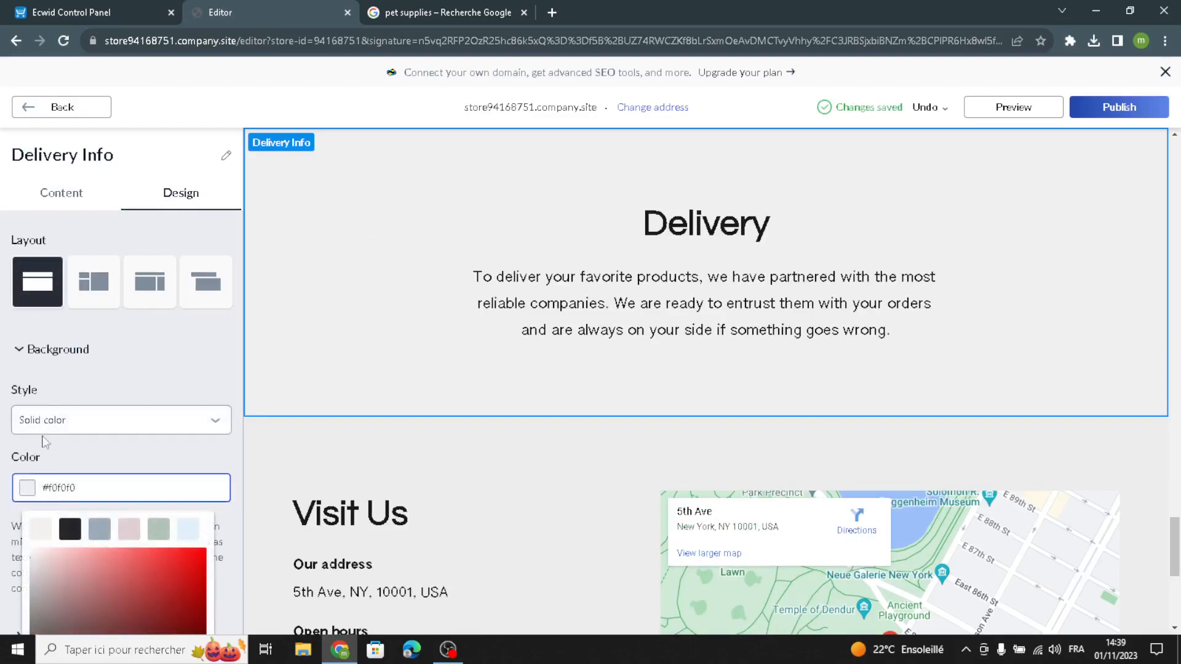
{"action": "left_click", "coordinate": [99, 529]}
{"action": "scroll", "coordinate": [98, 528], "scroll_direction": "down", "scroll_amount": 2}
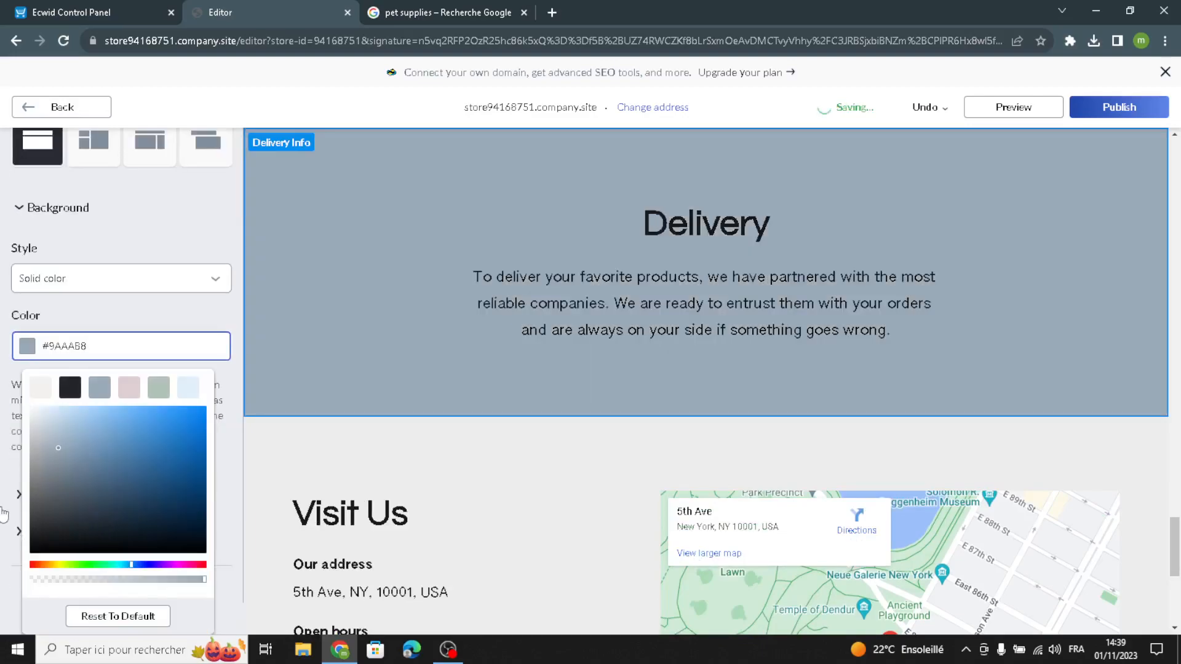
{"action": "left_click", "coordinate": [5, 515]}
{"action": "left_click", "coordinate": [38, 524]}
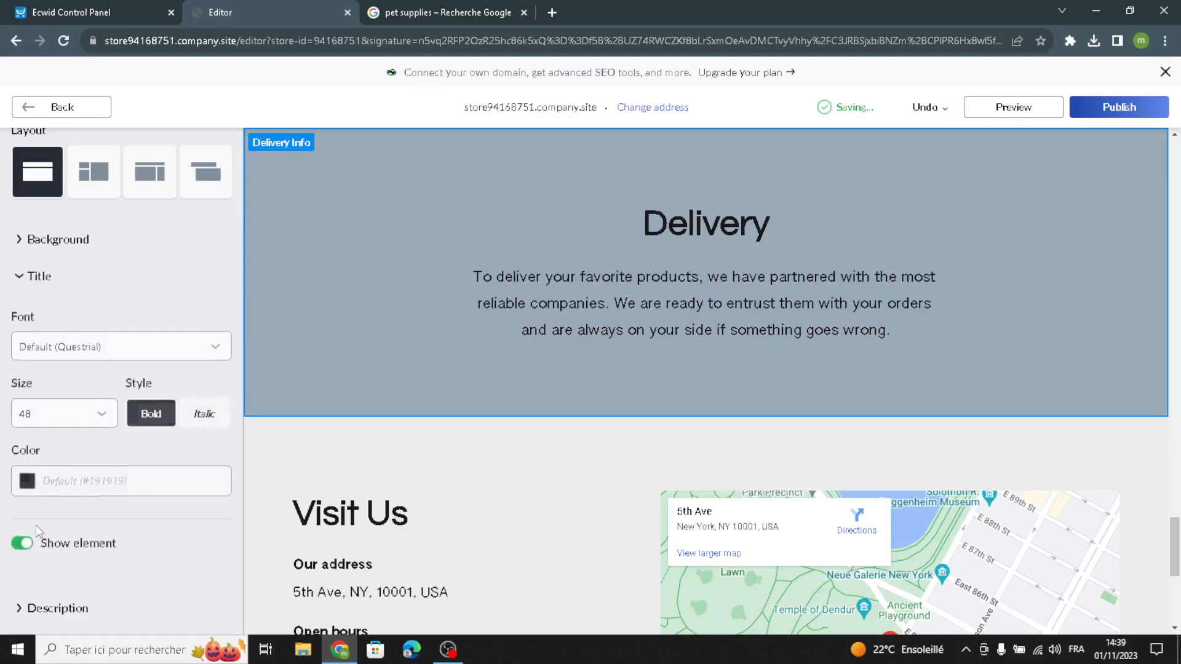
{"action": "left_click", "coordinate": [113, 277]}
{"action": "left_click", "coordinate": [70, 111]}
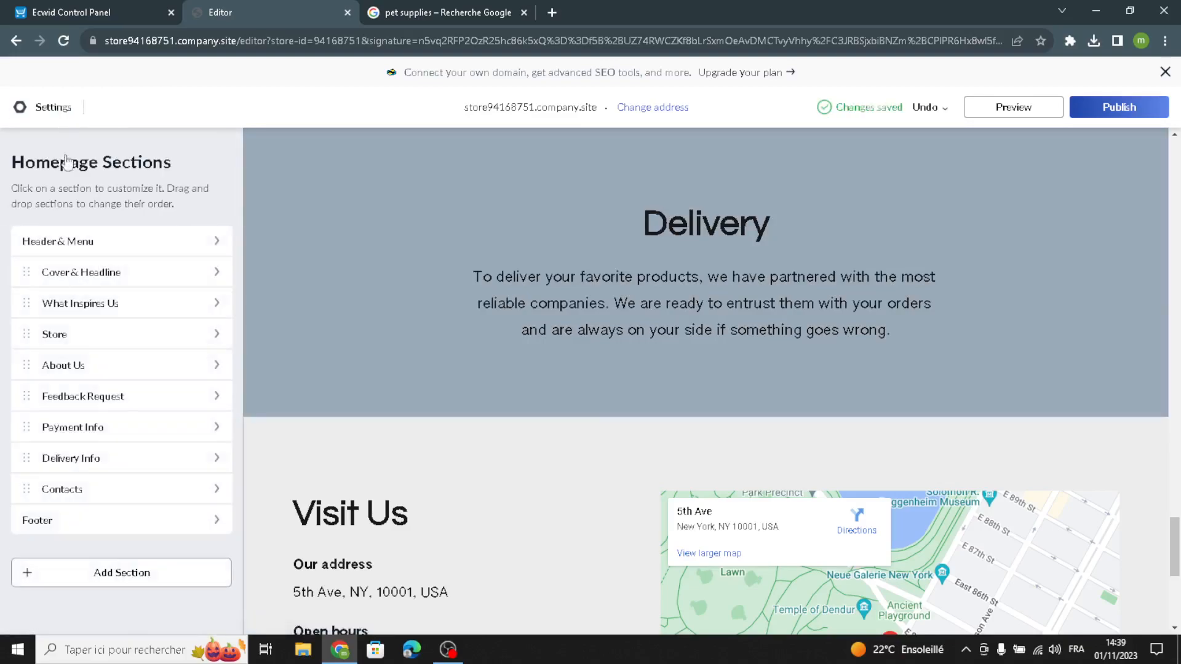
Open the Contacts section and enter the description "We are always happy to see you."
{"action": "left_click", "coordinate": [61, 481]}
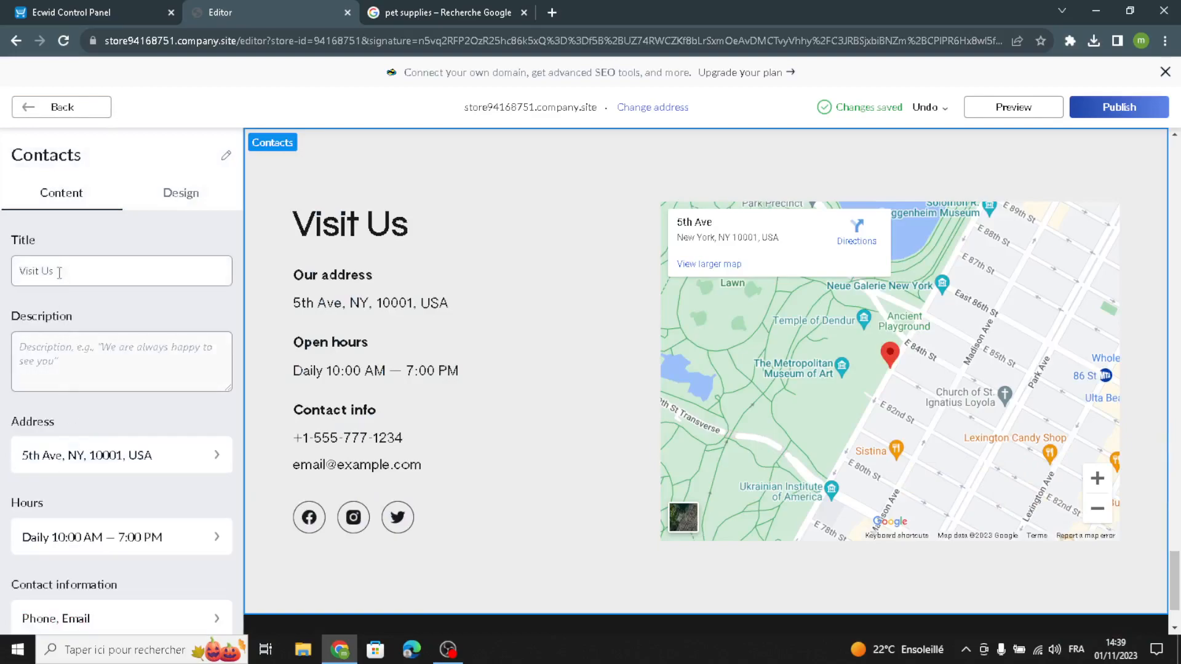
{"action": "left_click", "coordinate": [71, 353]}
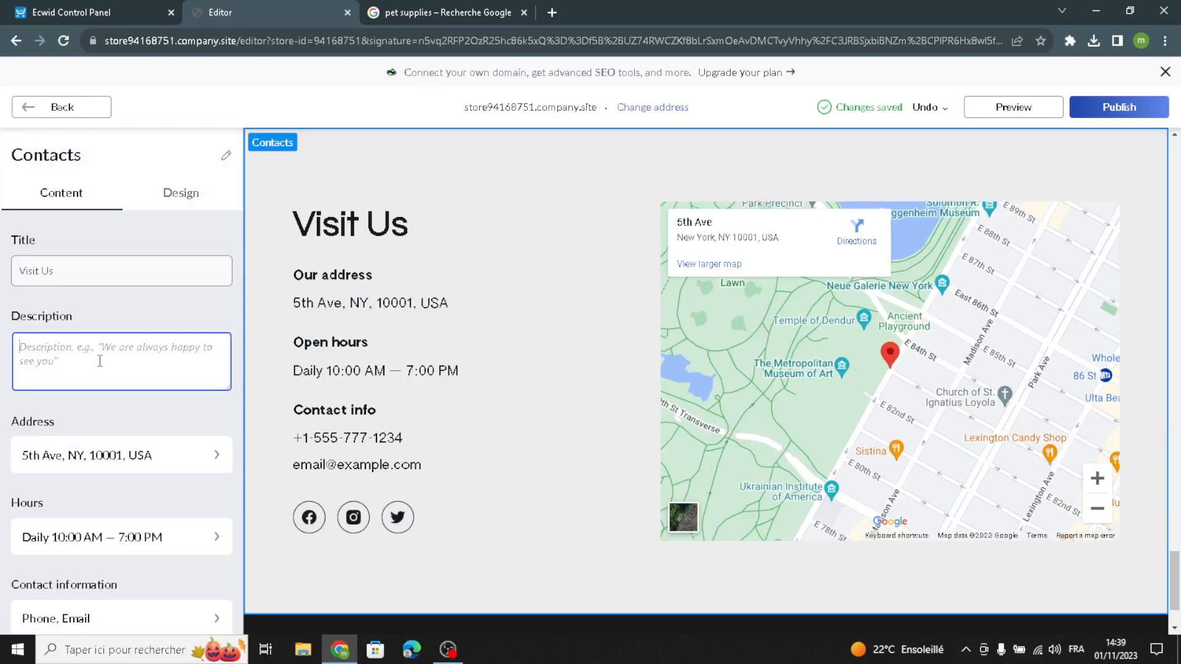
{"action": "type", "text": "We are"}
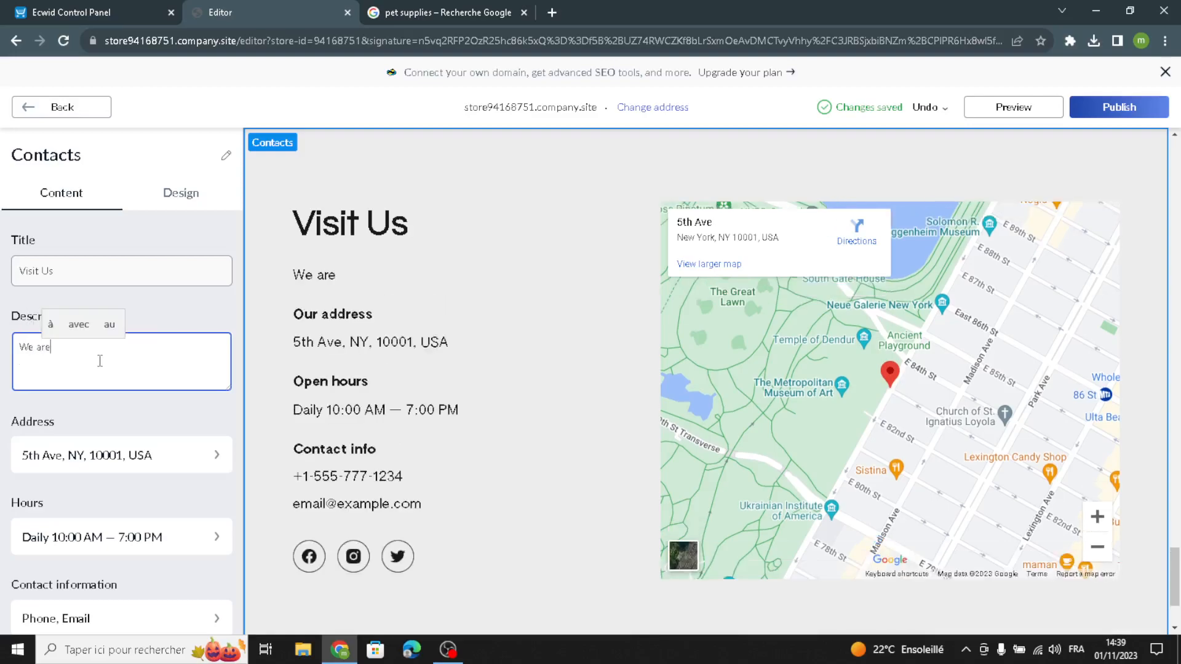
{"action": "type", "text": " always ha"}
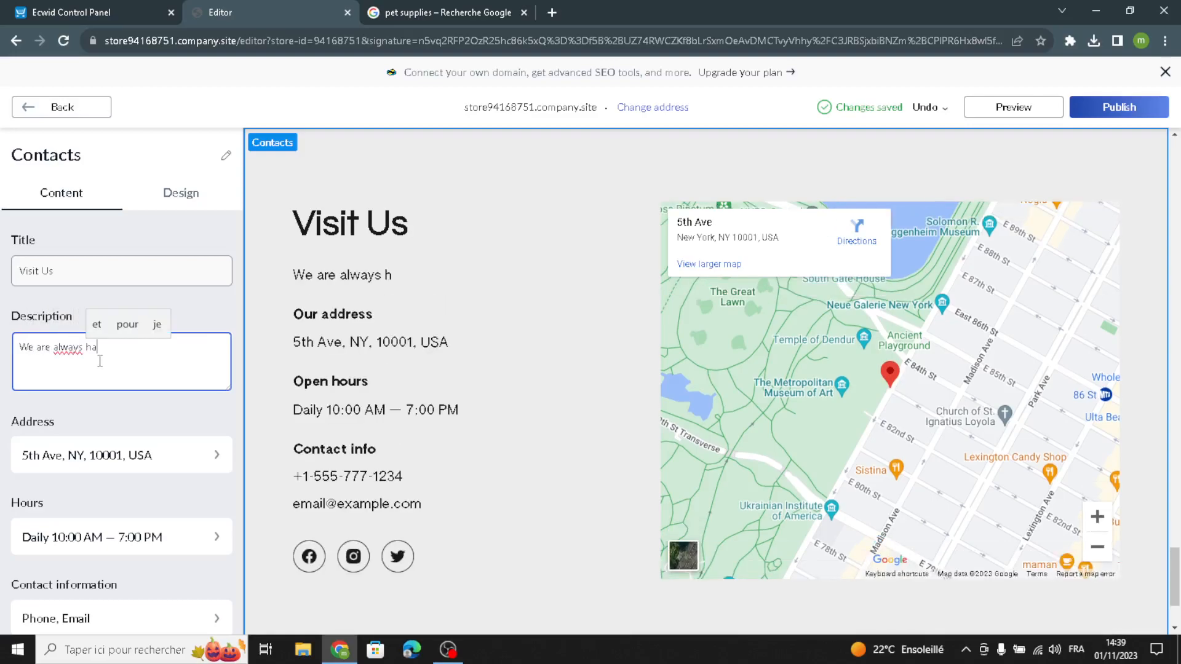
{"action": "type", "text": "ppy"}
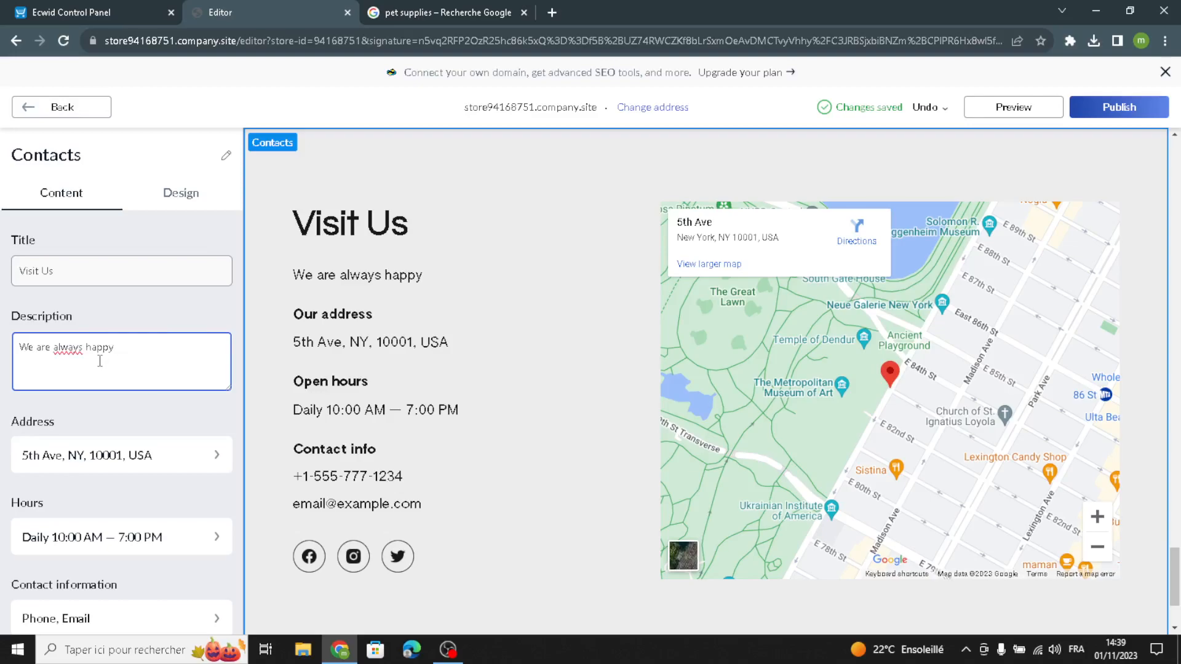
{"action": "type", "text": "r"}
{"action": "type", "text": "o see o"}
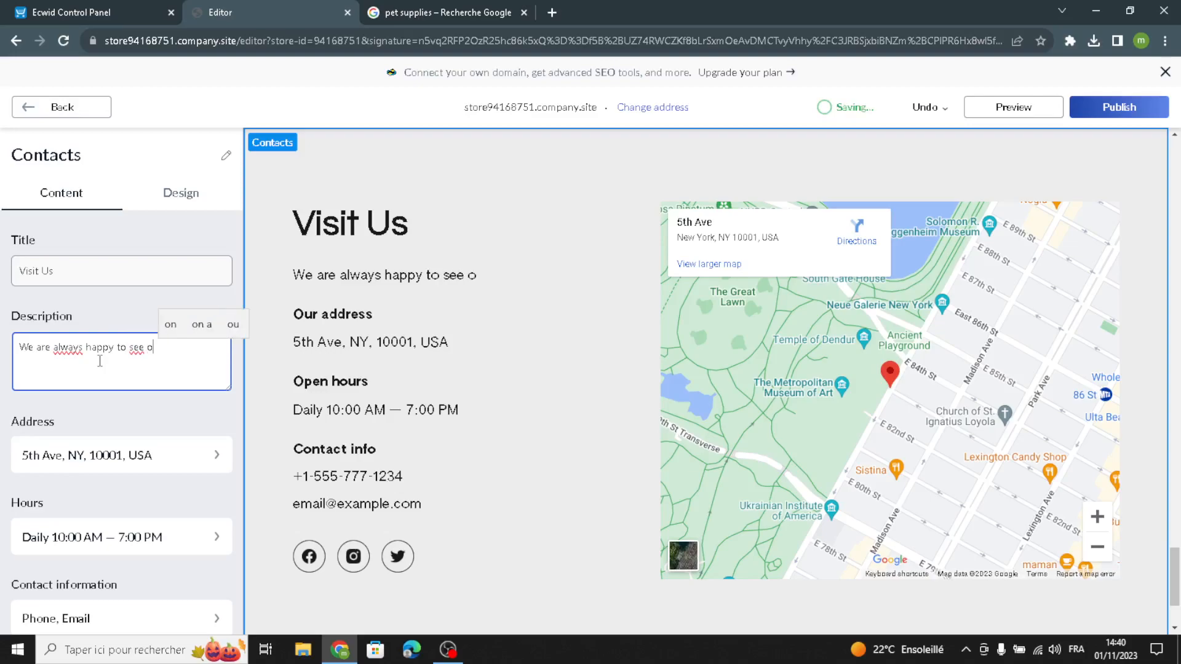
{"action": "key", "text": "BackSpace"}
{"action": "type", "text": "you."}
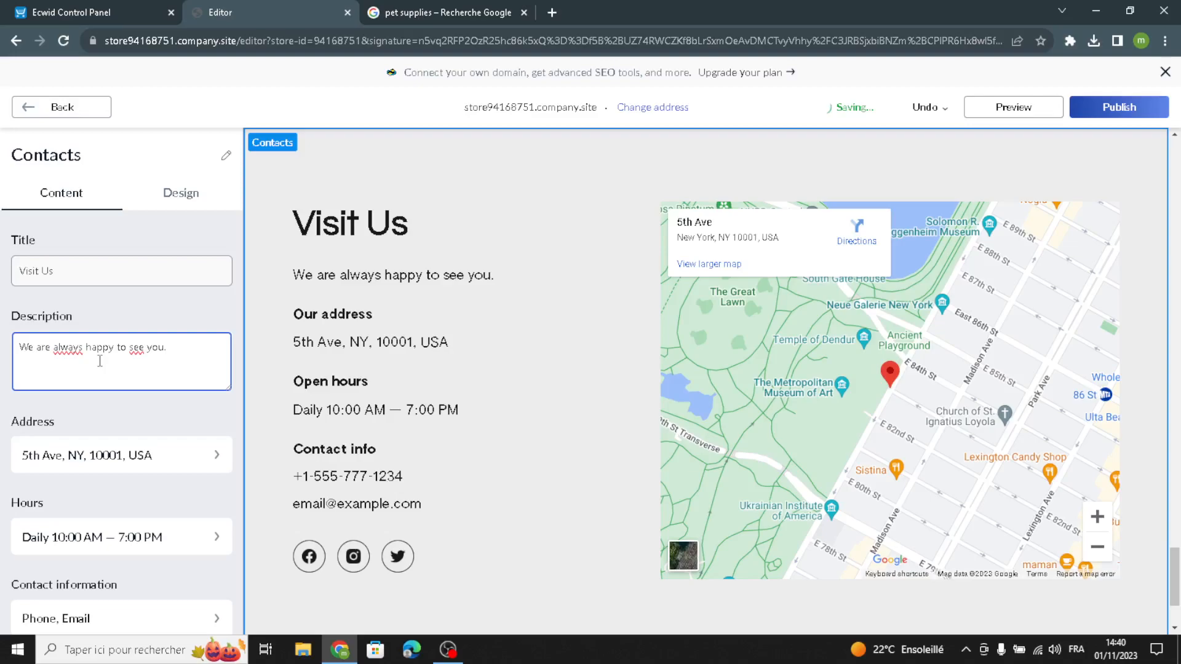
Review the Contacts section's address with its Google Maps settings, opening hours, and phone and email details
{"action": "left_click", "coordinate": [123, 471]}
{"action": "left_click", "coordinate": [131, 391]}
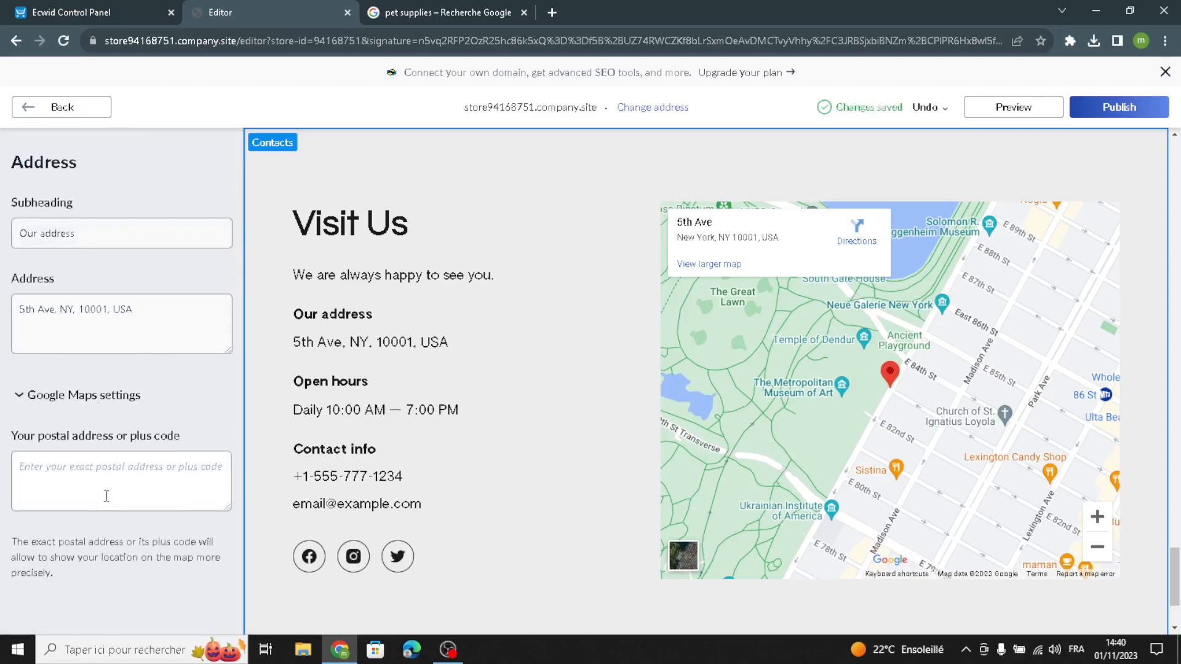
{"action": "left_click", "coordinate": [85, 119]}
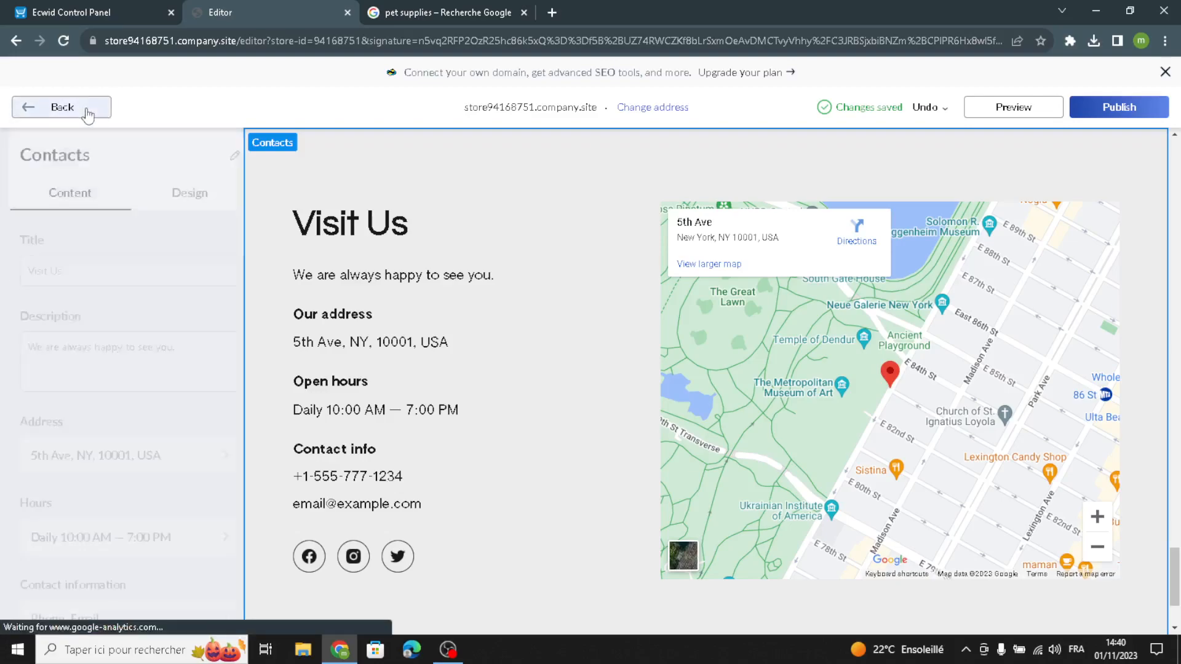
{"action": "left_click", "coordinate": [114, 470]}
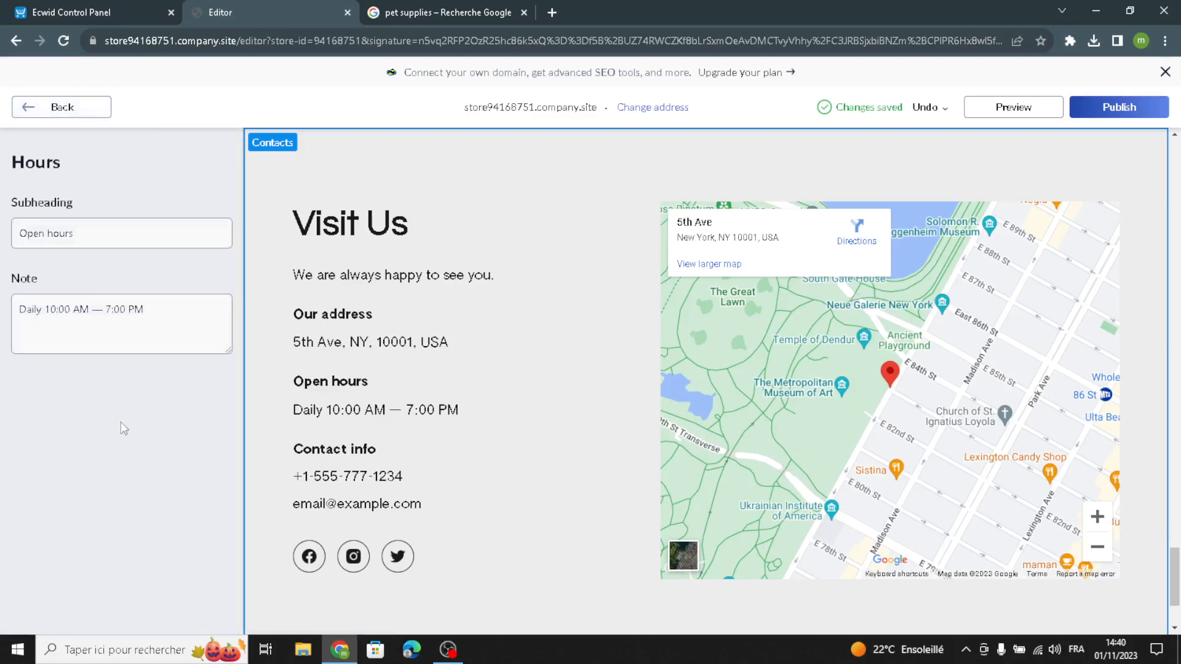
{"action": "left_click", "coordinate": [61, 108]}
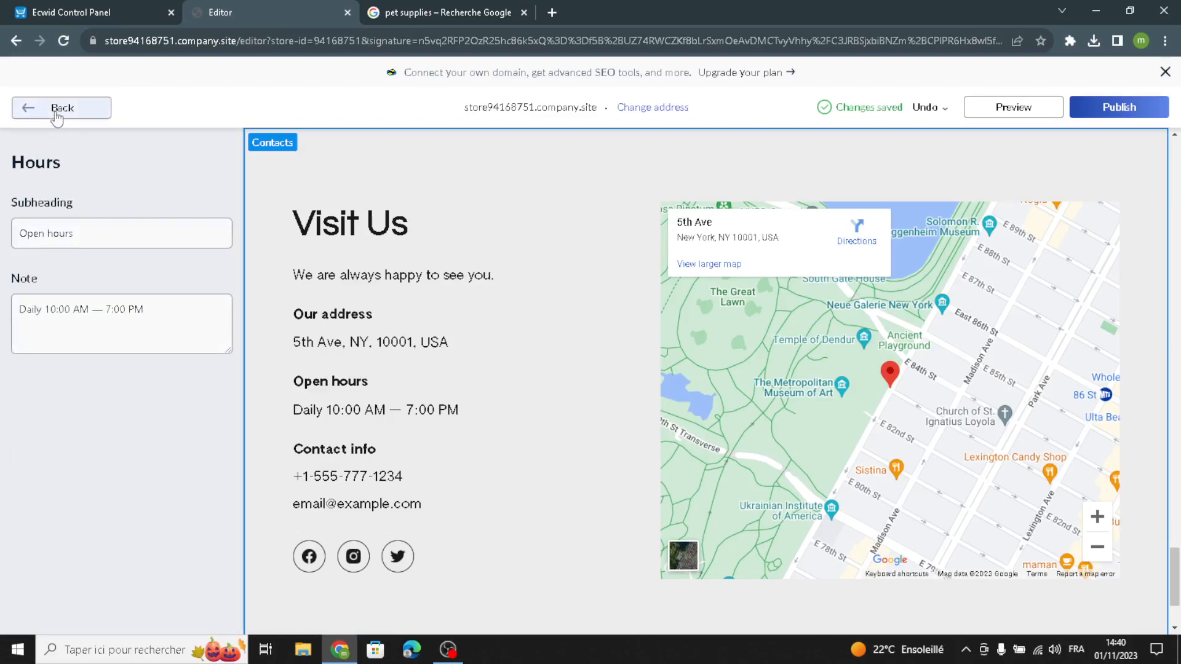
{"action": "scroll", "coordinate": [36, 478], "scroll_direction": "down", "scroll_amount": 2}
{"action": "left_click", "coordinate": [36, 474]}
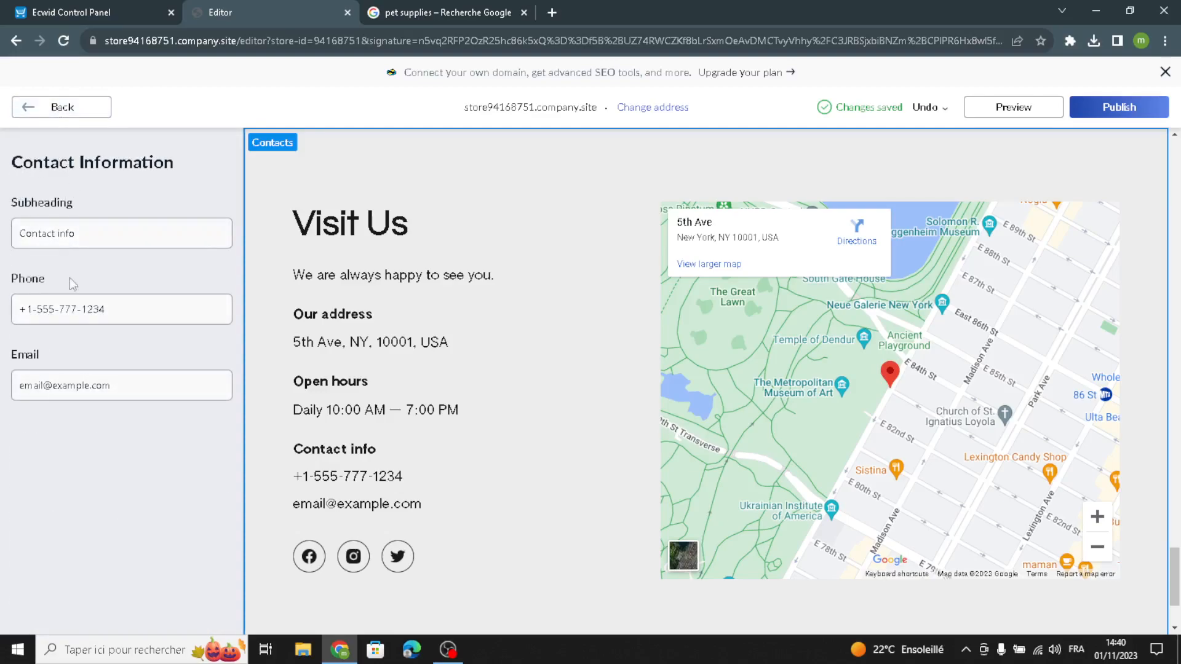
{"action": "left_click", "coordinate": [21, 107]}
{"action": "scroll", "coordinate": [72, 435], "scroll_direction": "down", "scroll_amount": 2}
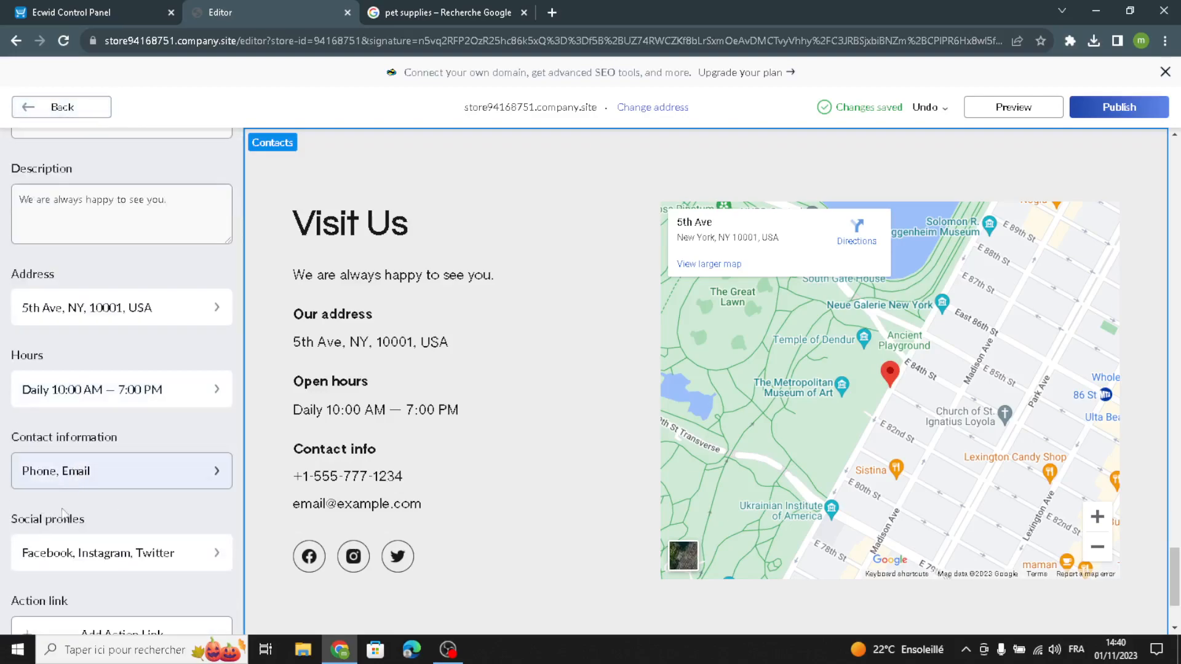
Set the Contacts section's layout to an image and contact card at the left over a full-width map
{"action": "scroll", "coordinate": [99, 563], "scroll_direction": "down", "scroll_amount": 1}
{"action": "scroll", "coordinate": [101, 567], "scroll_direction": "up", "scroll_amount": 4}
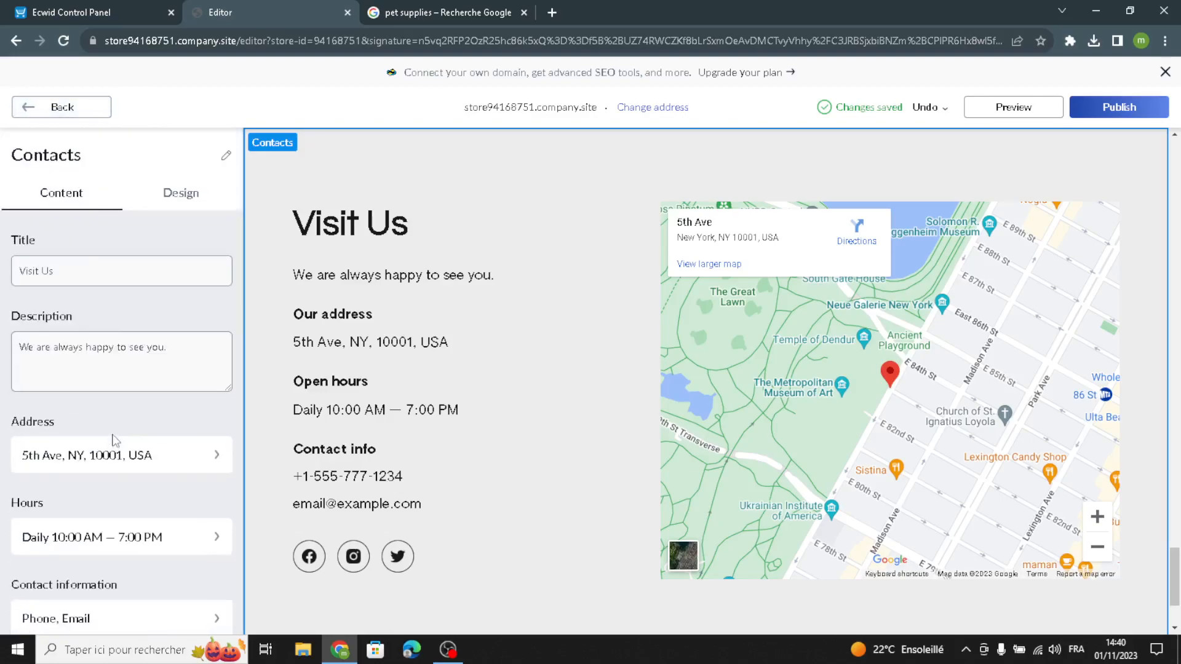
{"action": "left_click", "coordinate": [158, 196]}
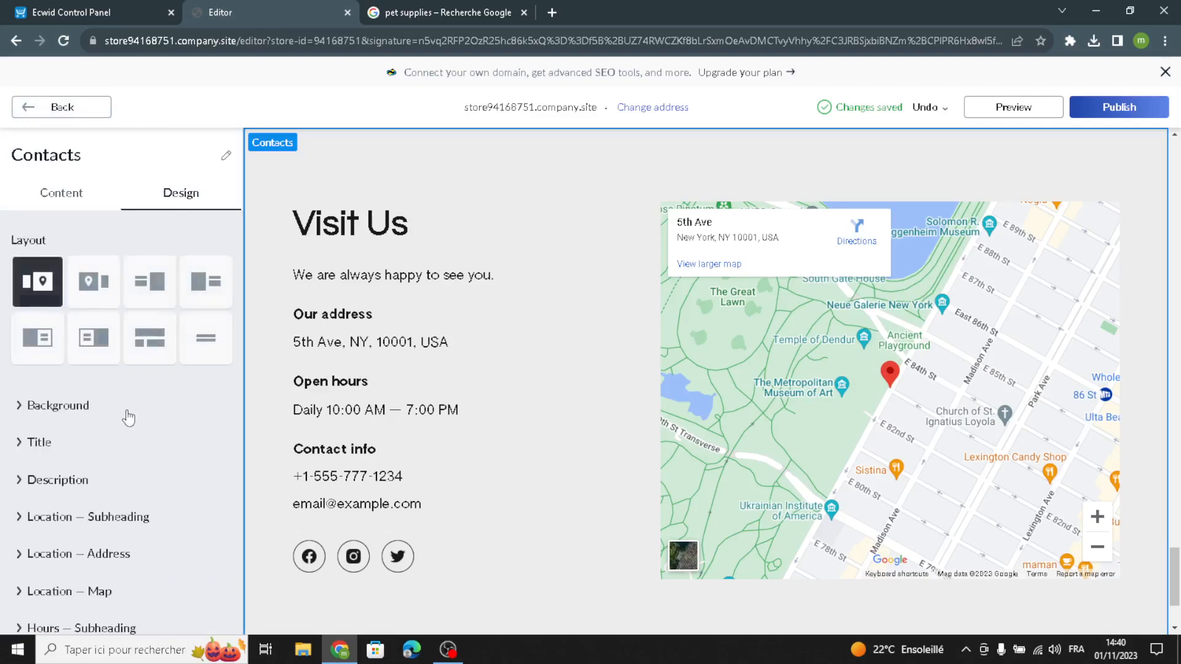
{"action": "left_click", "coordinate": [73, 348]}
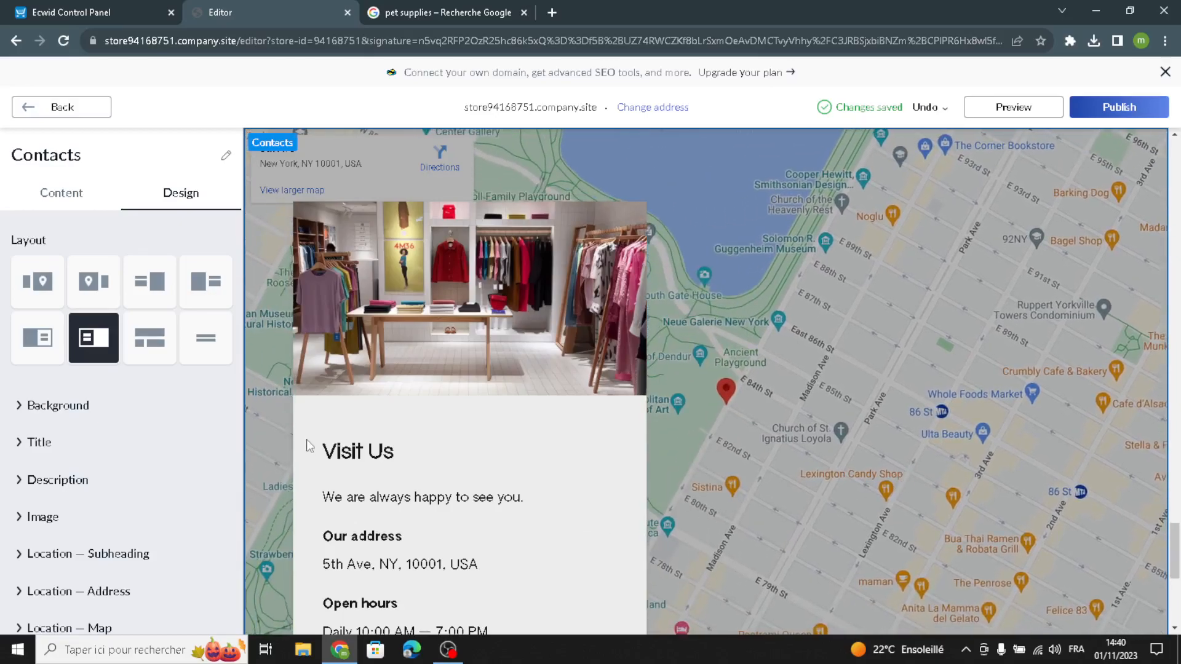
{"action": "scroll", "coordinate": [166, 474], "scroll_direction": "down", "scroll_amount": 2}
{"action": "scroll", "coordinate": [162, 454], "scroll_direction": "up", "scroll_amount": 2}
{"action": "scroll", "coordinate": [151, 455], "scroll_direction": "down", "scroll_amount": 1}
{"action": "scroll", "coordinate": [132, 466], "scroll_direction": "up", "scroll_amount": 1}
Review the Contacts section's content fields, including its image, and return to the homepage sections
{"action": "left_click", "coordinate": [76, 198]}
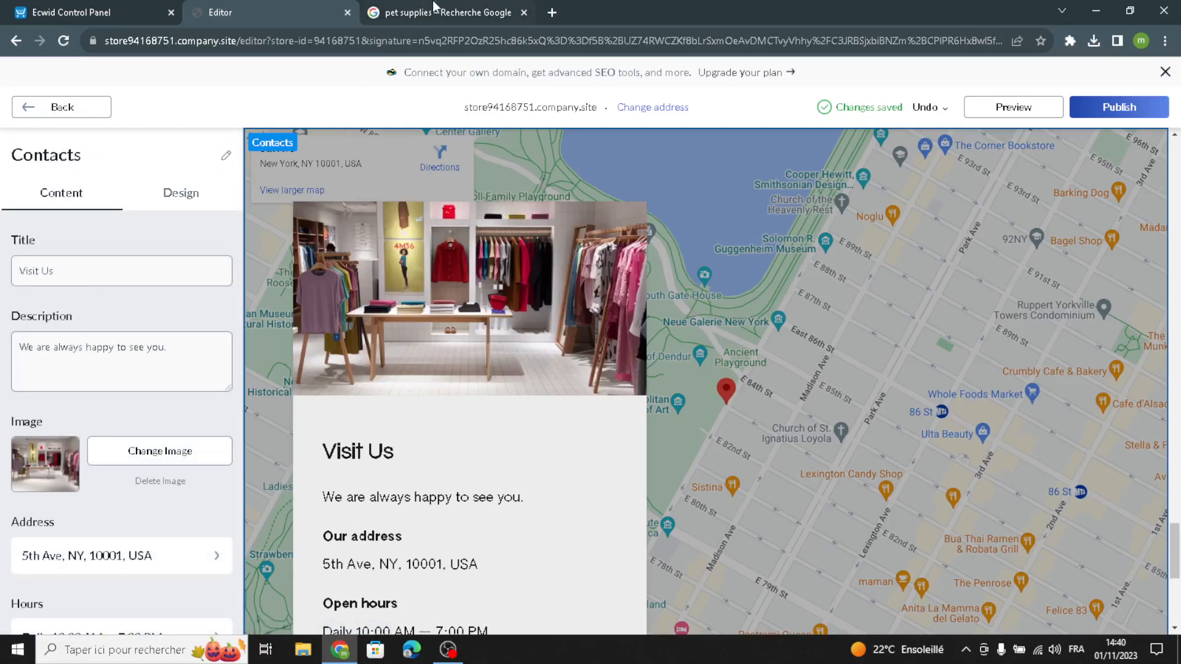
{"action": "scroll", "coordinate": [126, 431], "scroll_direction": "down", "scroll_amount": 5}
{"action": "scroll", "coordinate": [125, 428], "scroll_direction": "up", "scroll_amount": 5}
{"action": "left_click", "coordinate": [46, 115]}
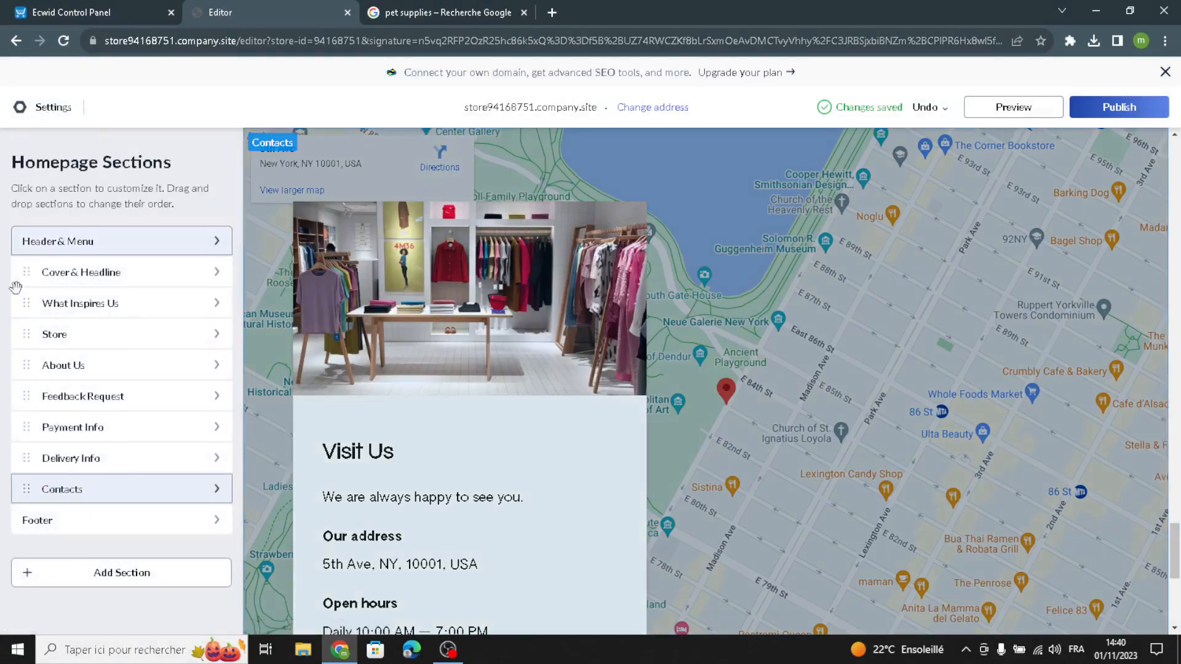
Replace the footer's copyright text with "PetMart" and return to the homepage sections
{"action": "left_click", "coordinate": [72, 533]}
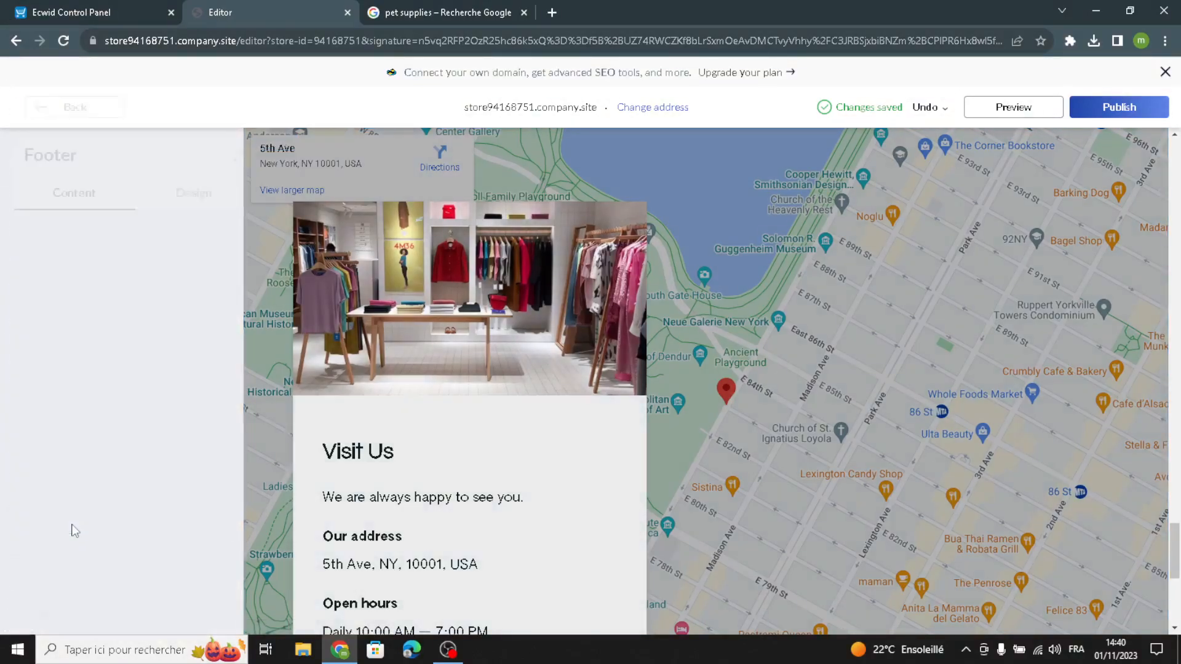
{"action": "left_click_drag", "start_coordinate": [83, 266], "coordinate": [3, 280]}
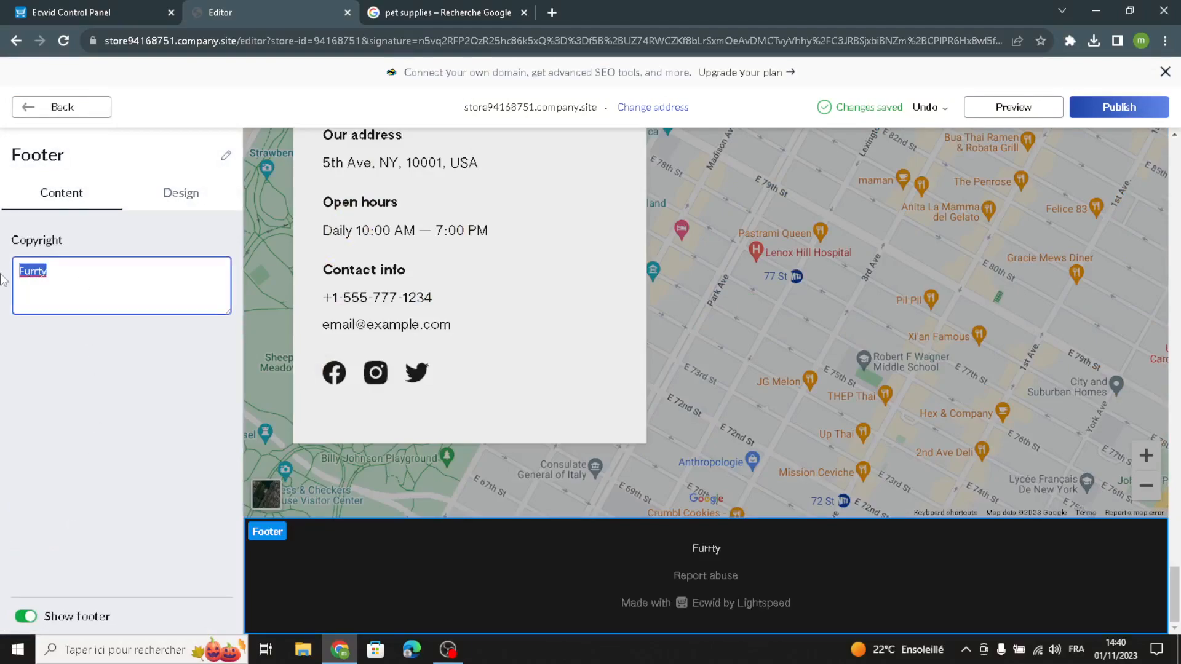
{"action": "type", "text": "PetMart"}
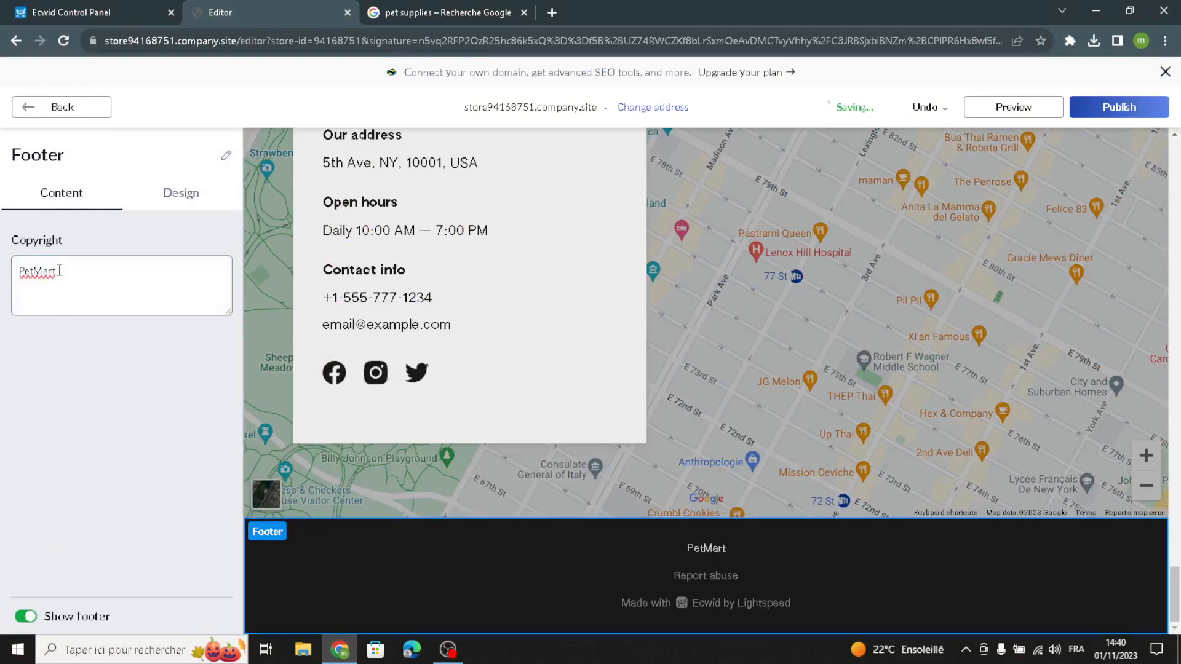
{"action": "left_click", "coordinate": [74, 107]}
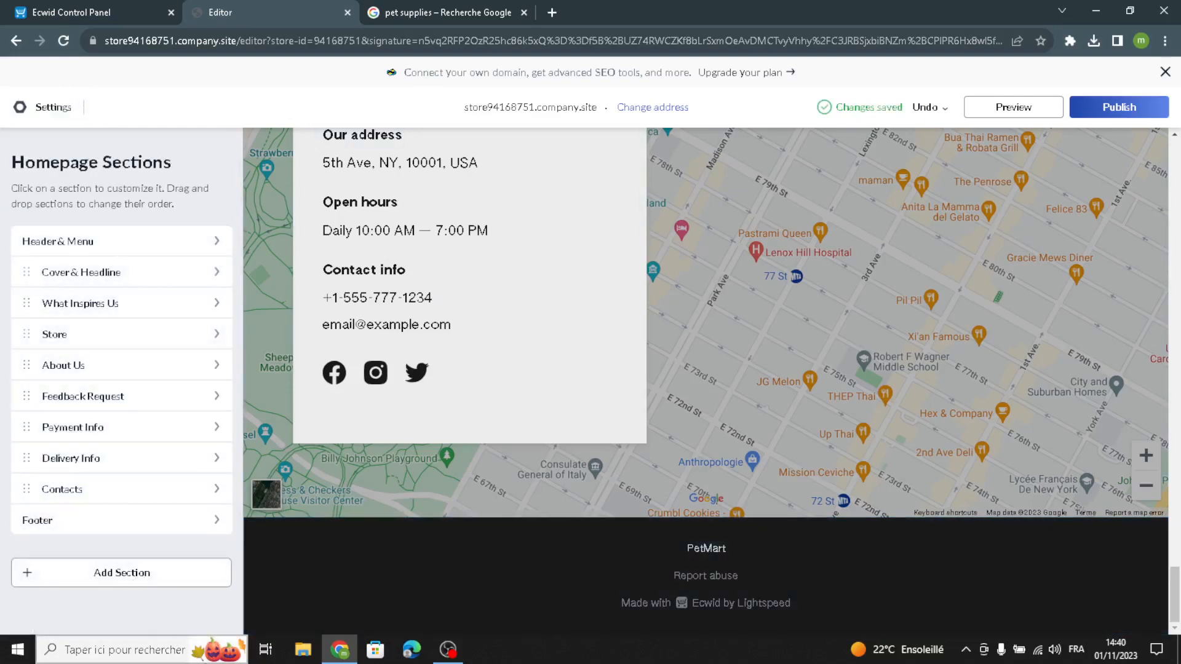
Browse the Promo Sliders and Special Offers templates for new sections, and return to the homepage sections without adding one
{"action": "left_click", "coordinate": [136, 649]}
{"action": "left_click", "coordinate": [14, 336]}
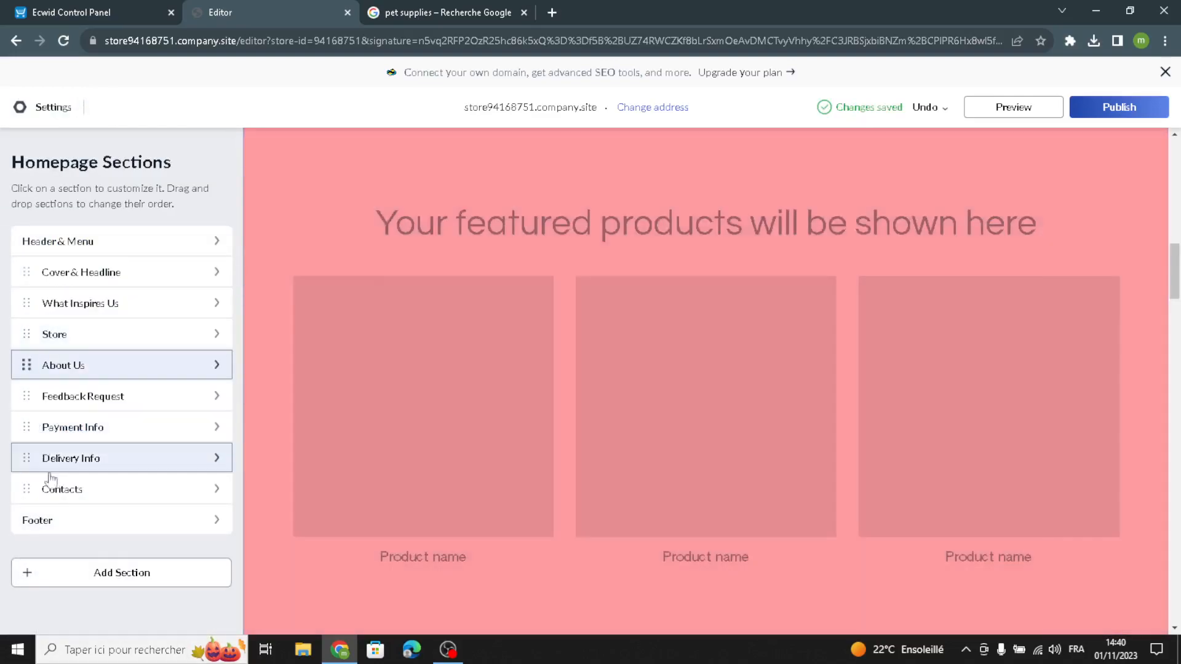
{"action": "left_click", "coordinate": [74, 573]}
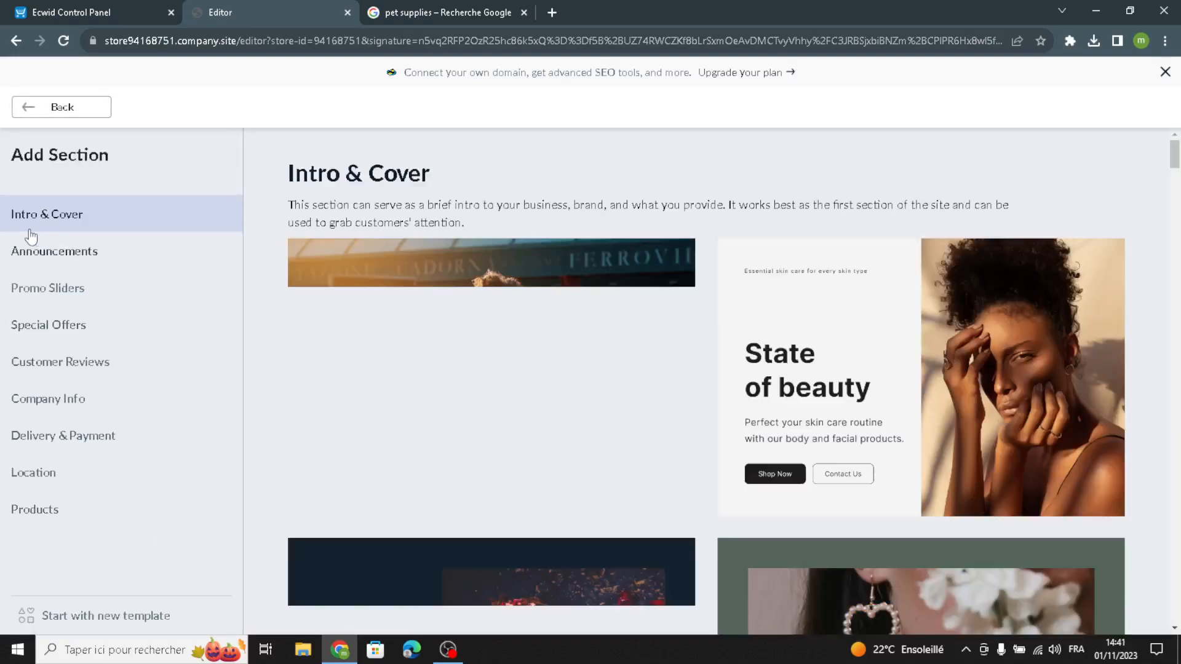
{"action": "left_click", "coordinate": [38, 289]}
{"action": "left_click", "coordinate": [48, 325]}
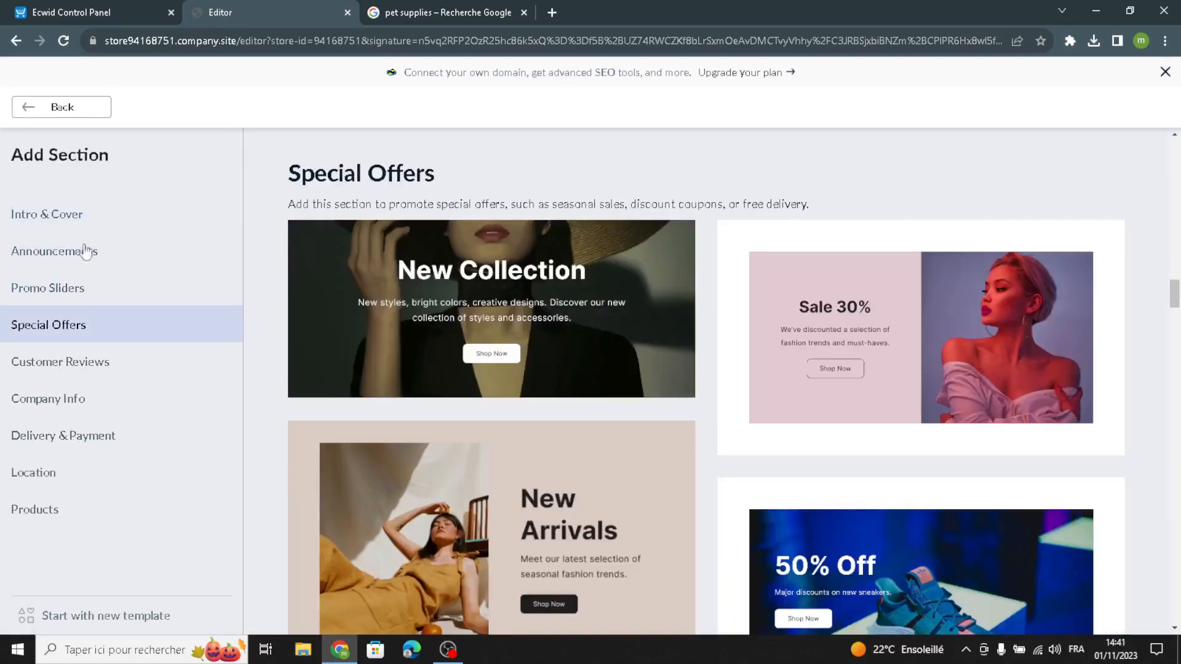
{"action": "left_click", "coordinate": [92, 116]}
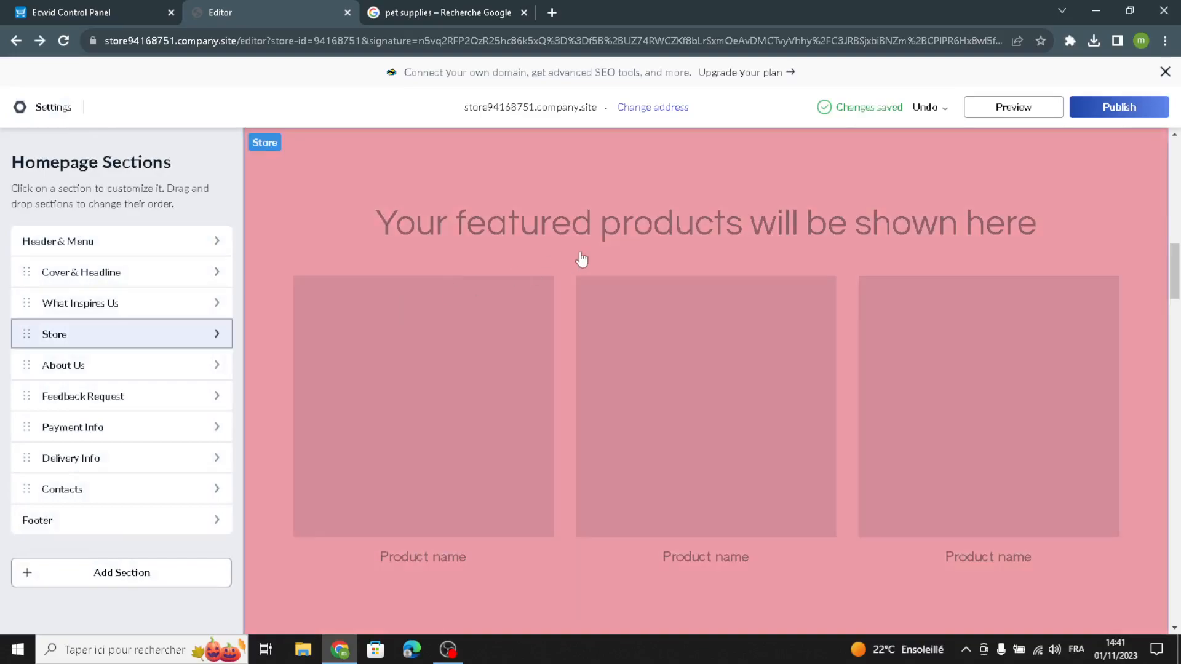
Look over the homepage from the Store section to Payment Info and publish the site's changes
{"action": "scroll", "coordinate": [582, 259], "scroll_direction": "down", "scroll_amount": 15}
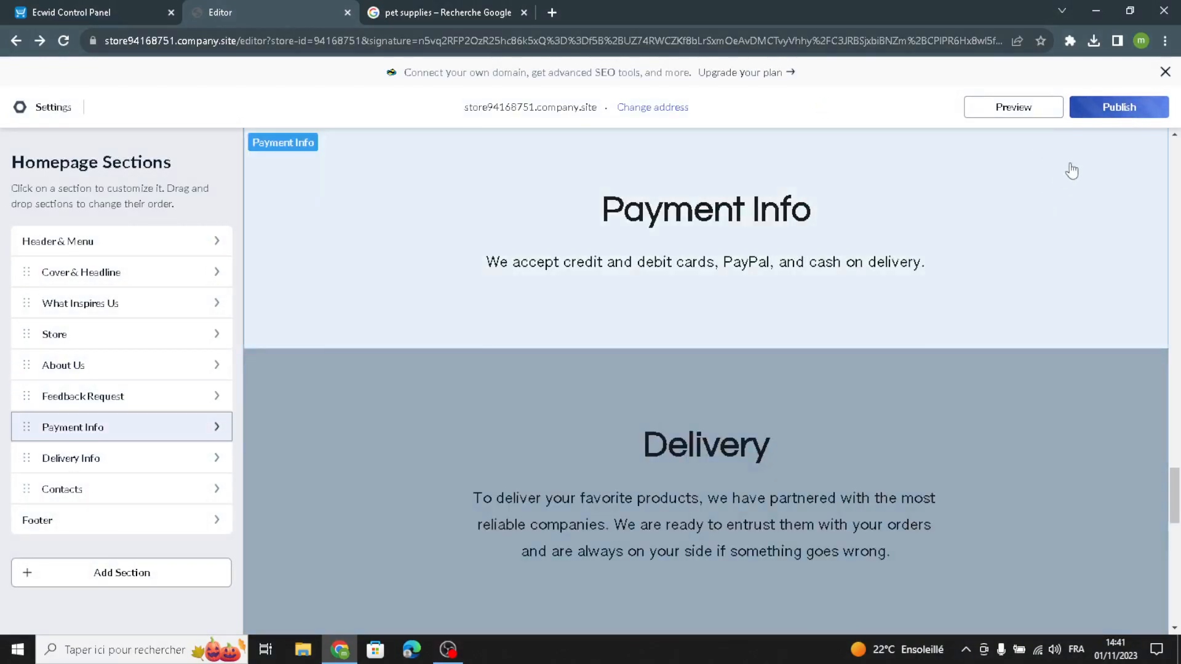
{"action": "left_click", "coordinate": [1099, 115]}
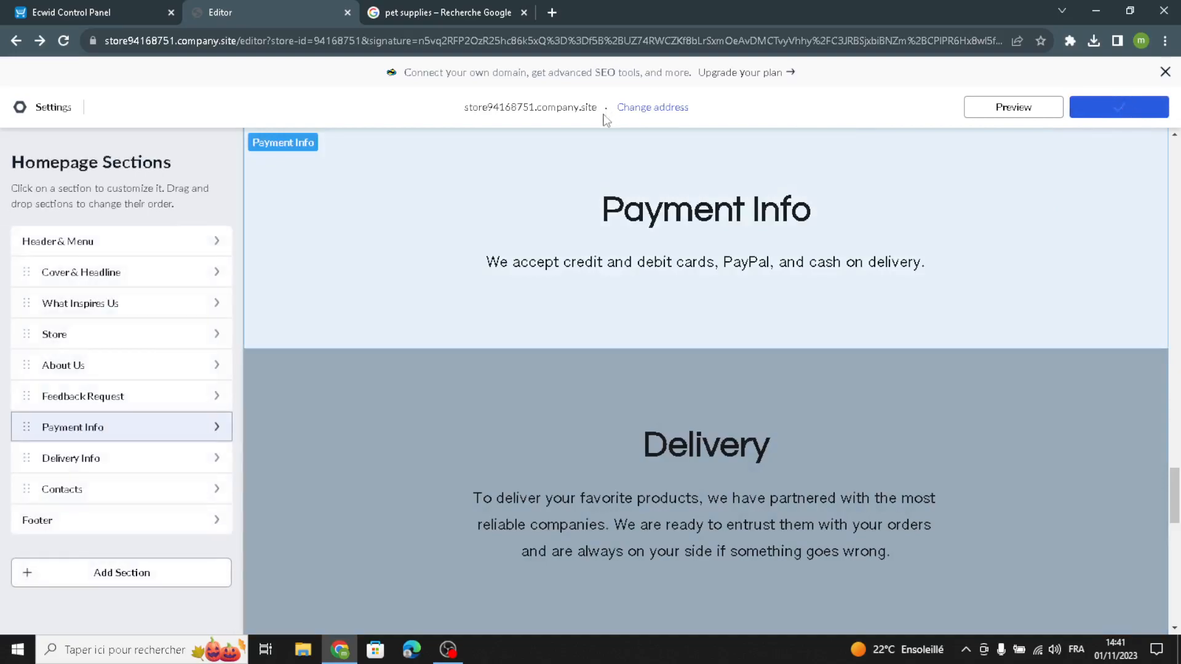